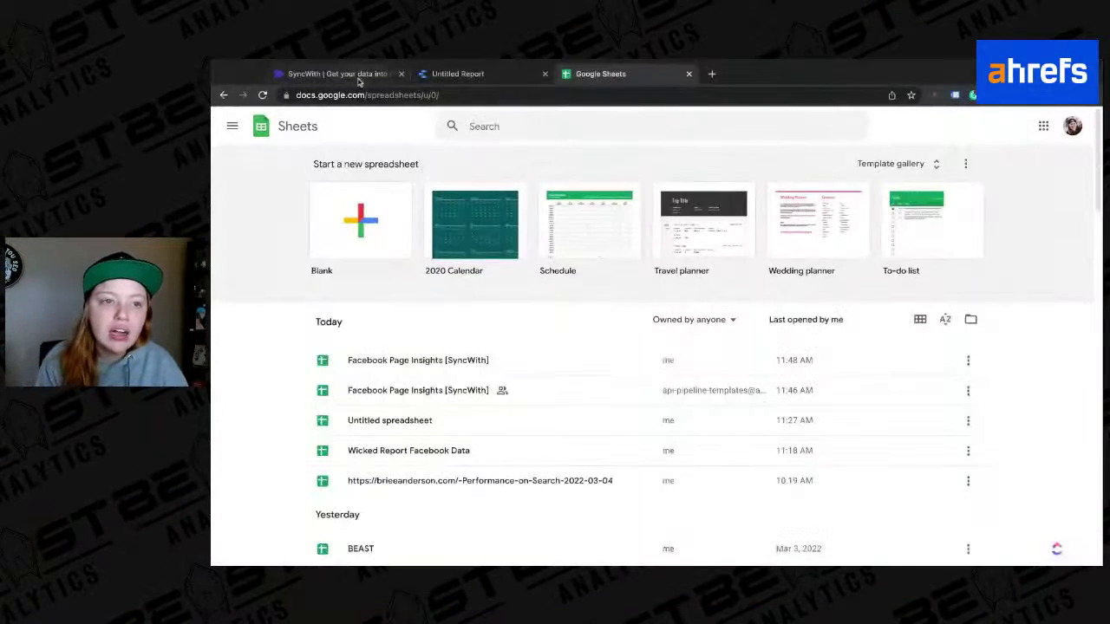
Step: In the Untitled Report, start a Facebook connector search in Add data, then close the panel
{"action": "left_click", "coordinate": [491, 76]}
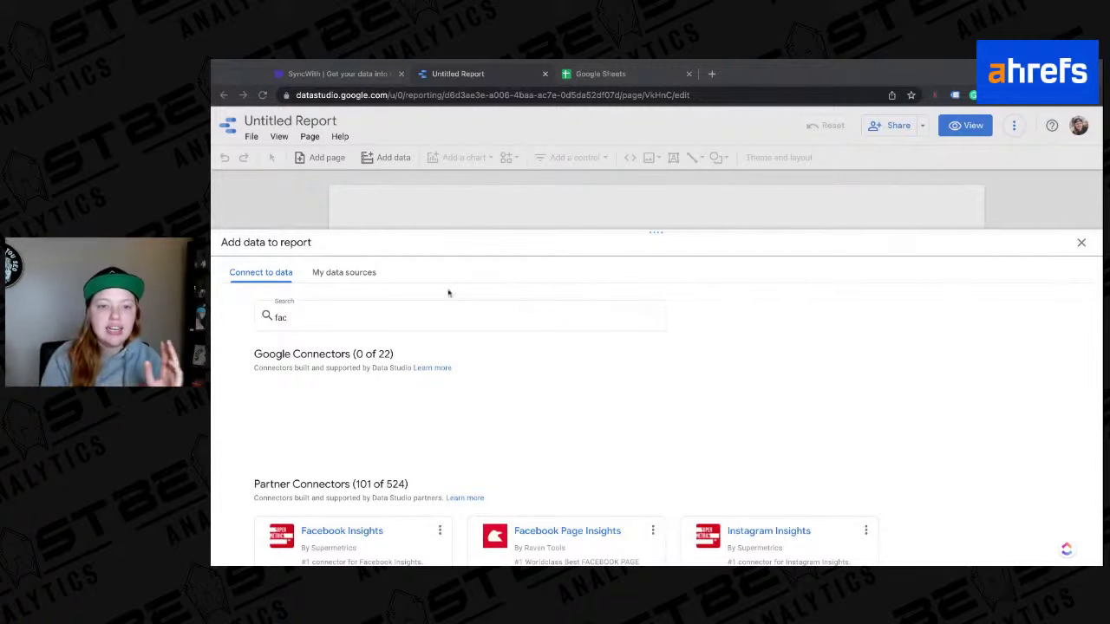
{"action": "left_click", "coordinate": [455, 254]}
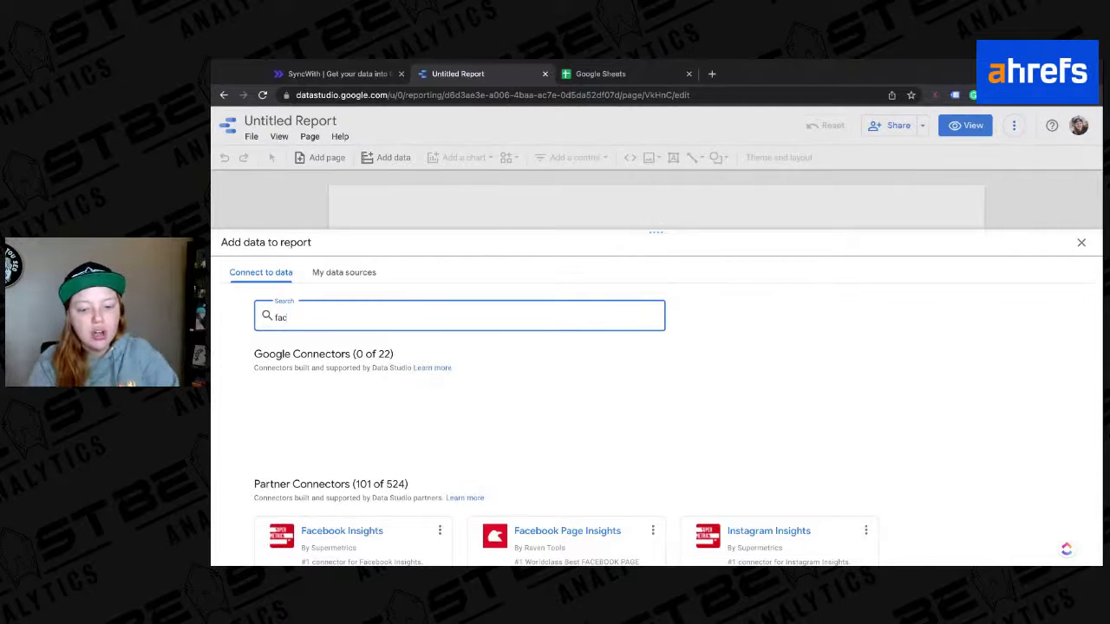
{"action": "type", "text": "ebook"}
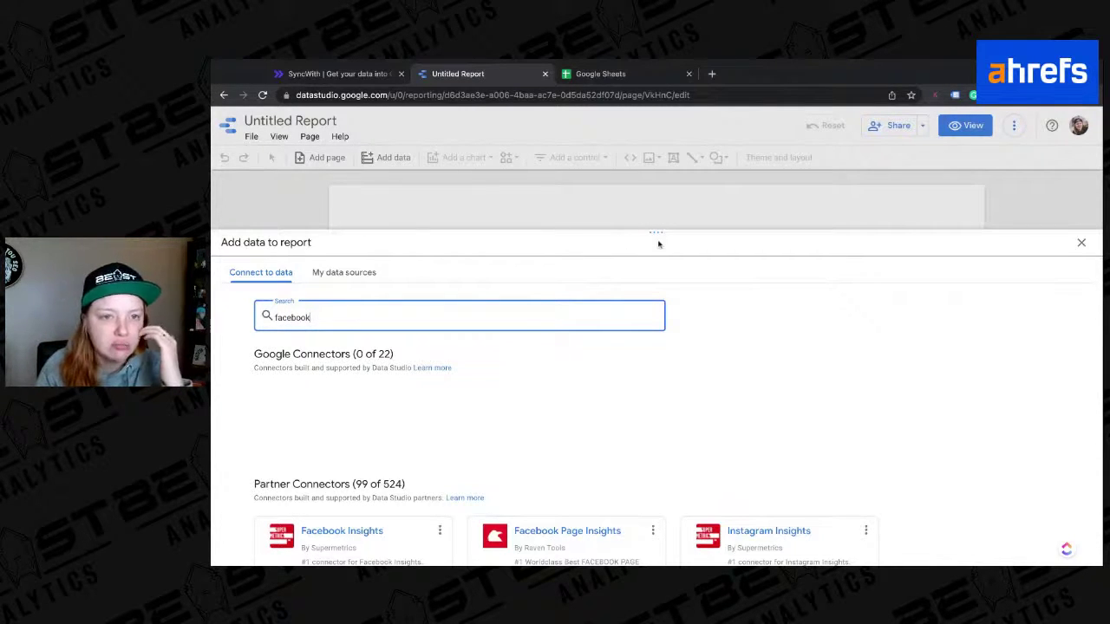
{"action": "left_click", "coordinate": [1081, 242]}
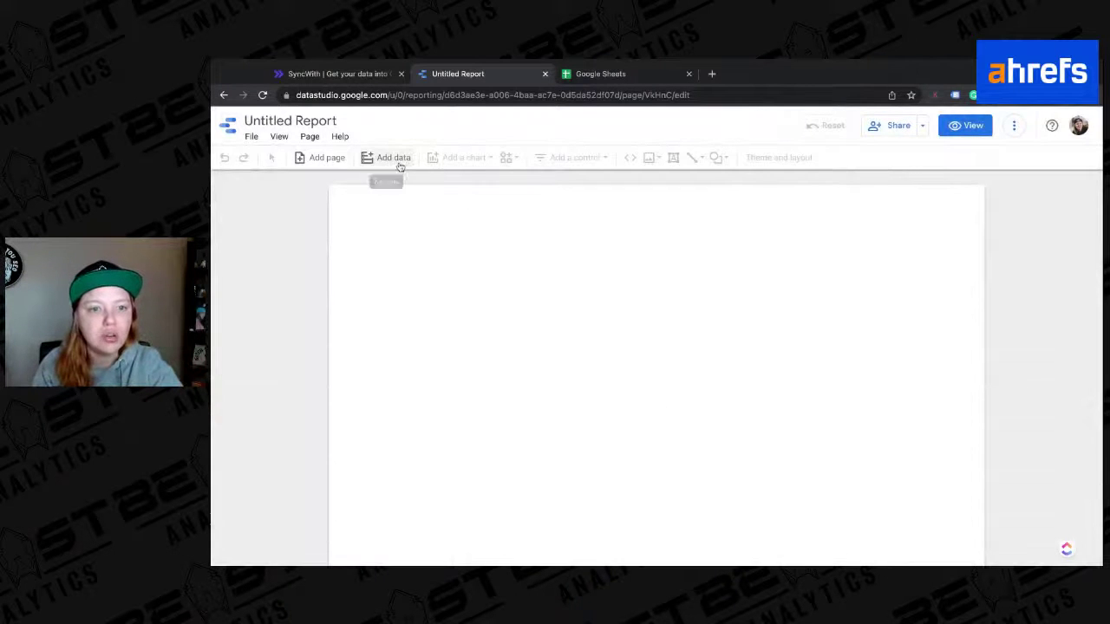
Step: Search the Add data connectors for 'facebook', browse the partner connectors, and close the panel
{"action": "left_click", "coordinate": [397, 164]}
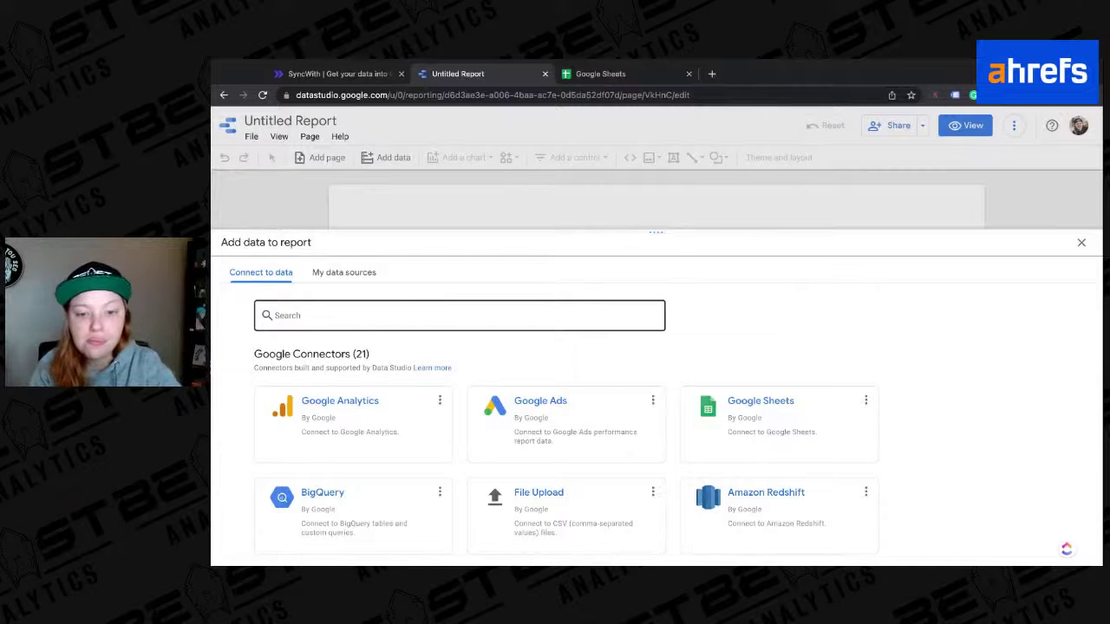
{"action": "left_click", "coordinate": [388, 316]}
{"action": "type", "text": "facebook"}
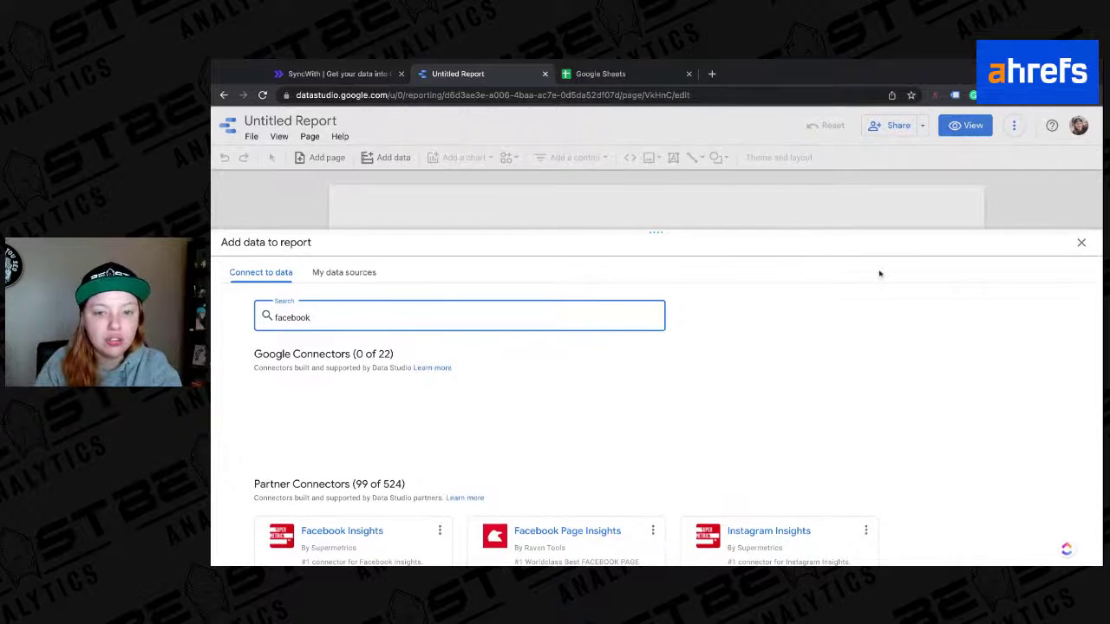
{"action": "left_click", "coordinate": [862, 317]}
{"action": "scroll", "coordinate": [763, 233], "scroll_direction": "down", "scroll_amount": 3}
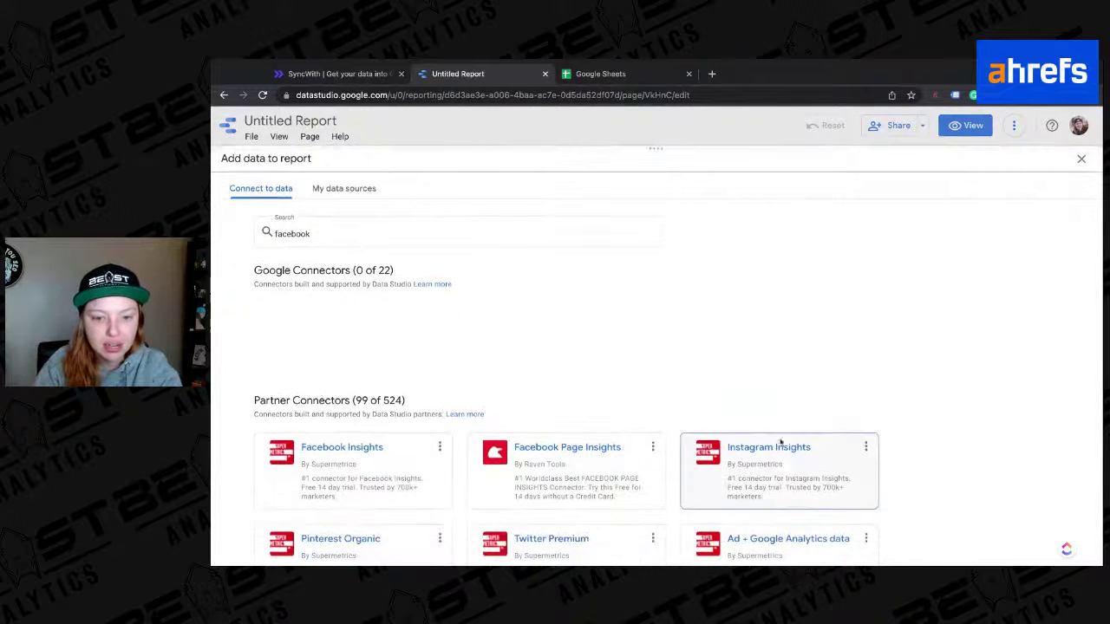
{"action": "scroll", "coordinate": [783, 468], "scroll_direction": "down", "scroll_amount": 3}
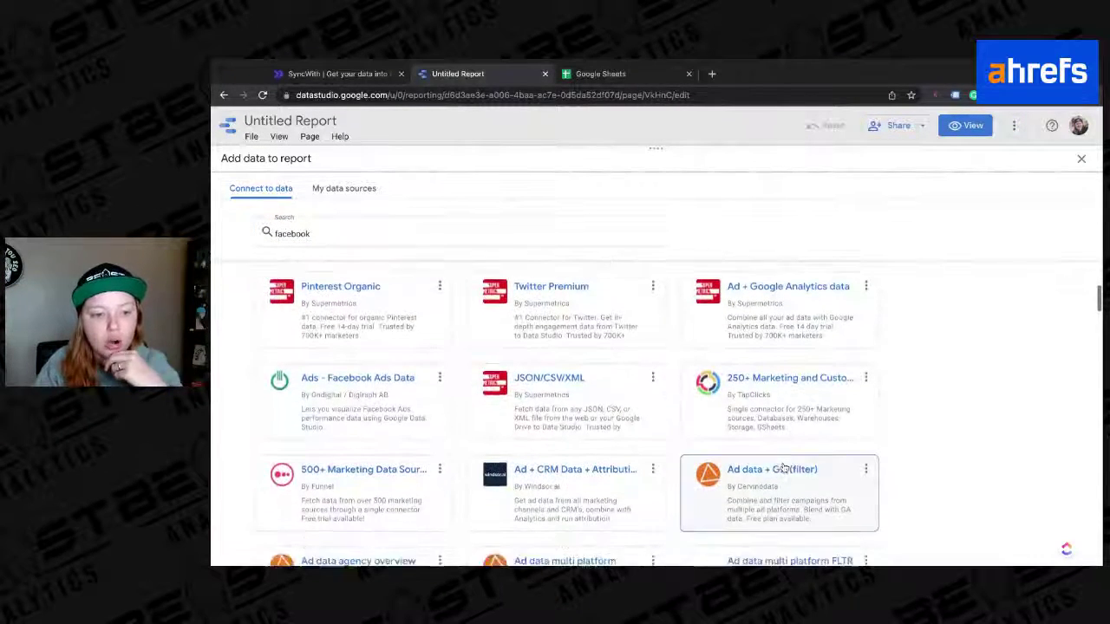
{"action": "scroll", "coordinate": [779, 451], "scroll_direction": "down", "scroll_amount": 5}
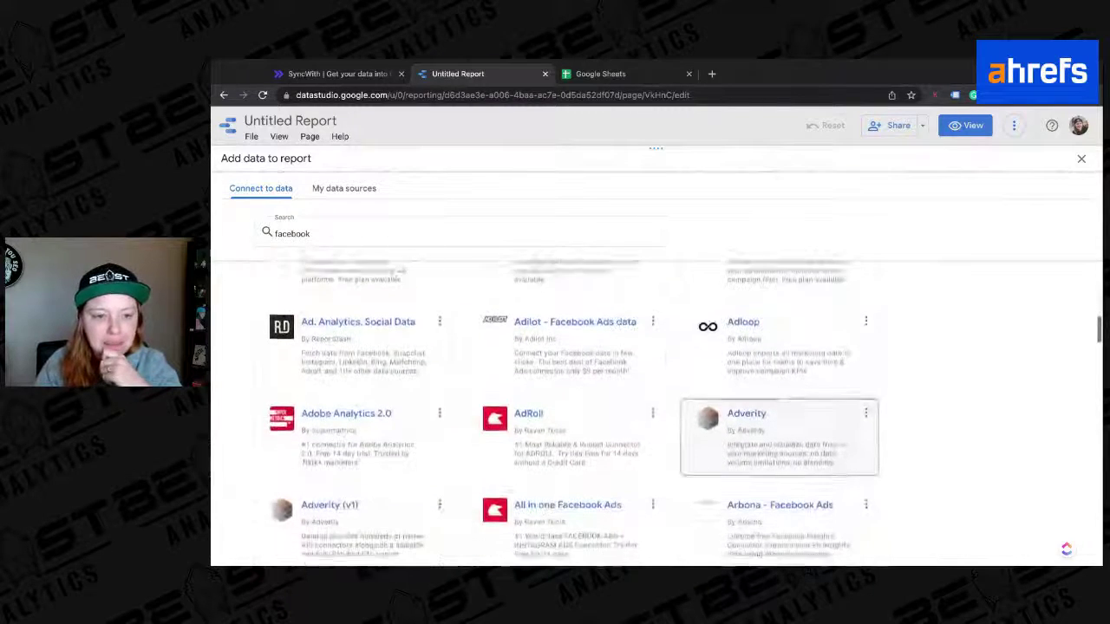
{"action": "scroll", "coordinate": [779, 451], "scroll_direction": "down", "scroll_amount": 5}
{"action": "scroll", "coordinate": [1035, 210], "scroll_direction": "up", "scroll_amount": 15}
{"action": "left_click", "coordinate": [1081, 158]}
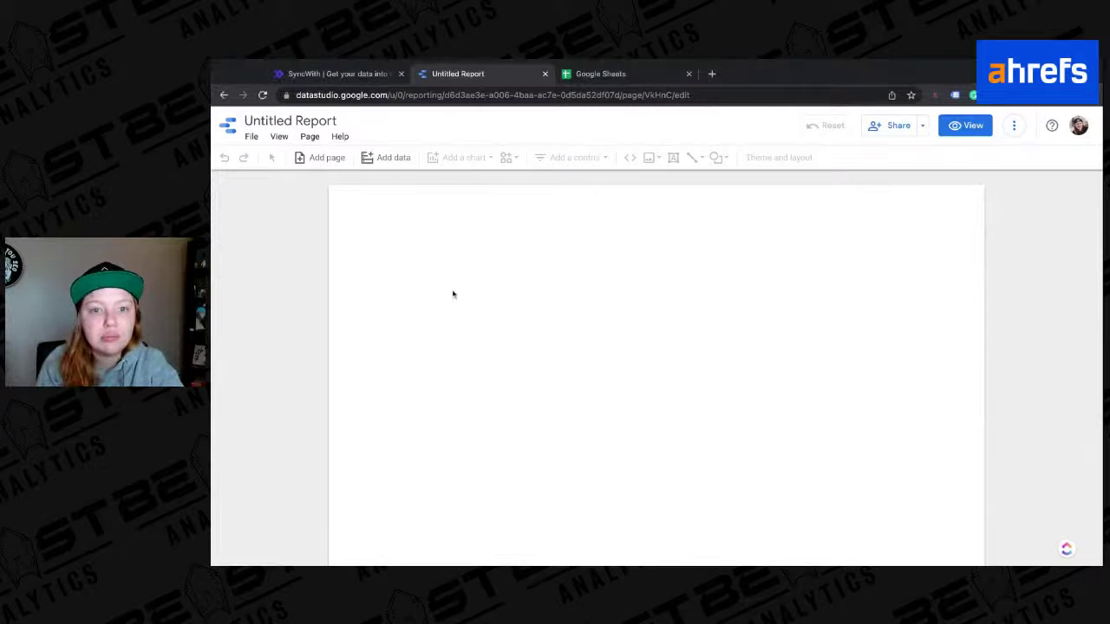
Step: On the SyncWith site, scroll to the service catalog and show the Marketing category
{"action": "left_click", "coordinate": [312, 76]}
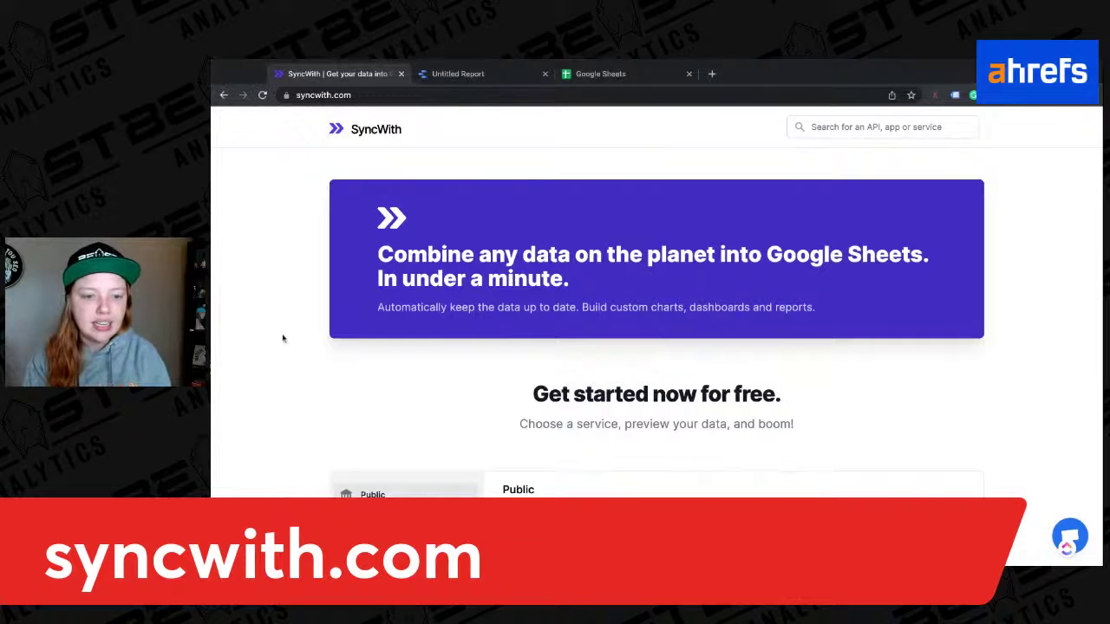
{"action": "scroll", "coordinate": [327, 397], "scroll_direction": "down", "scroll_amount": 2}
{"action": "scroll", "coordinate": [327, 398], "scroll_direction": "up", "scroll_amount": 1}
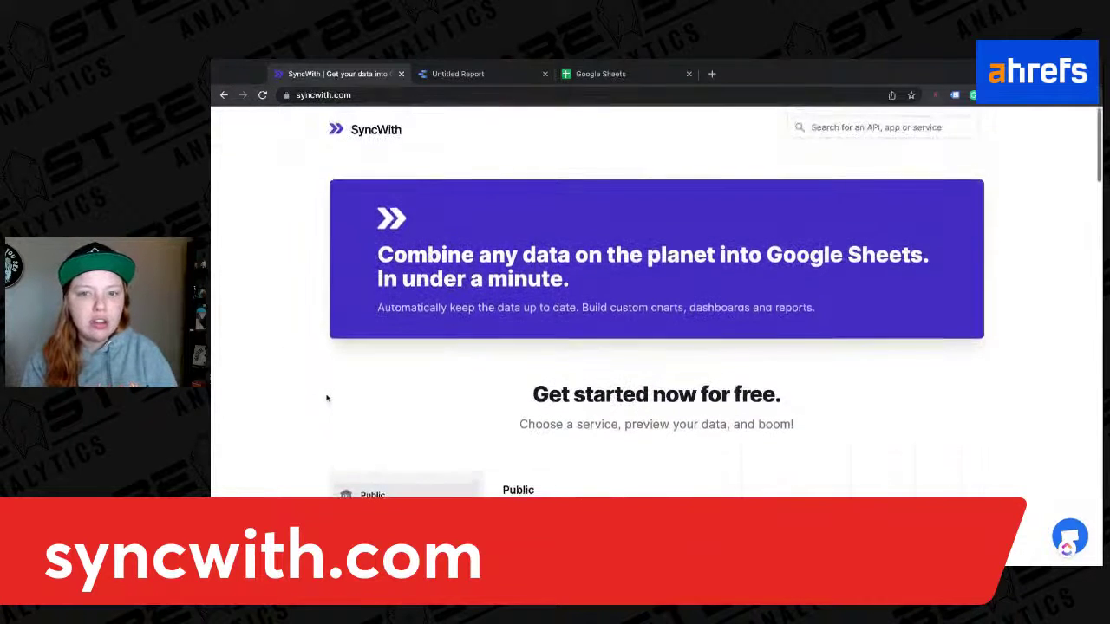
{"action": "scroll", "coordinate": [327, 397], "scroll_direction": "down", "scroll_amount": 4}
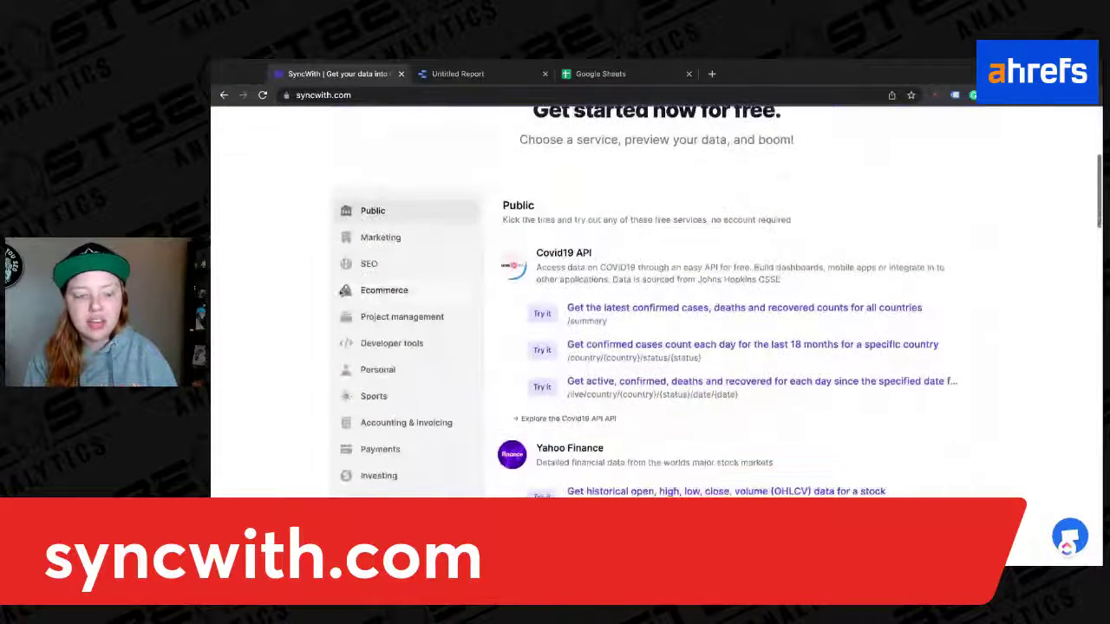
{"action": "scroll", "coordinate": [362, 327], "scroll_direction": "down", "scroll_amount": 1}
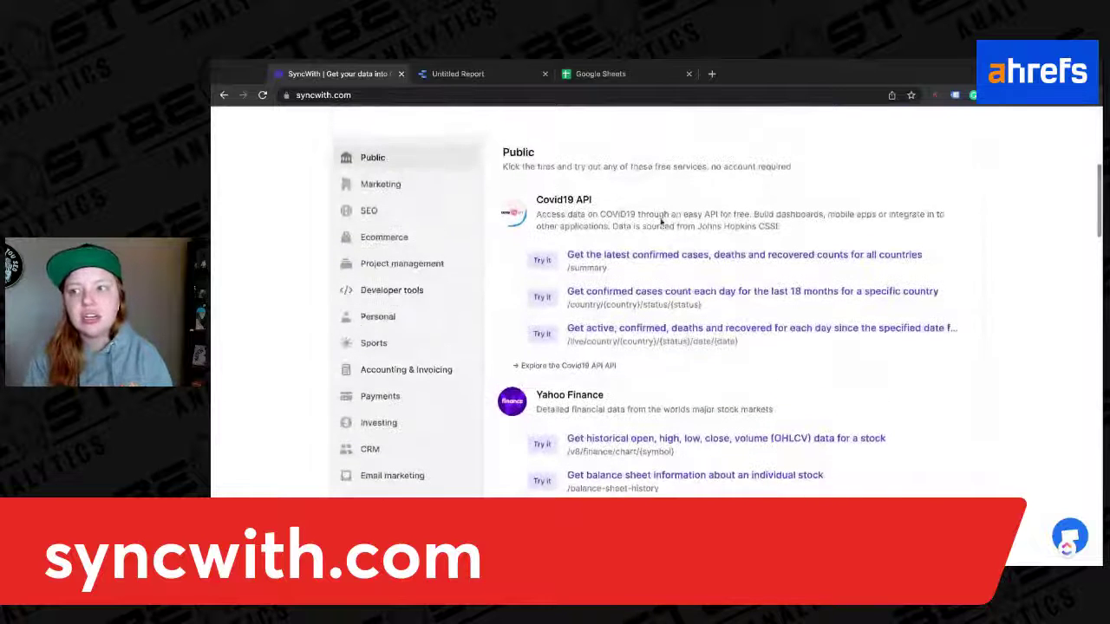
{"action": "scroll", "coordinate": [449, 230], "scroll_direction": "up", "scroll_amount": 1}
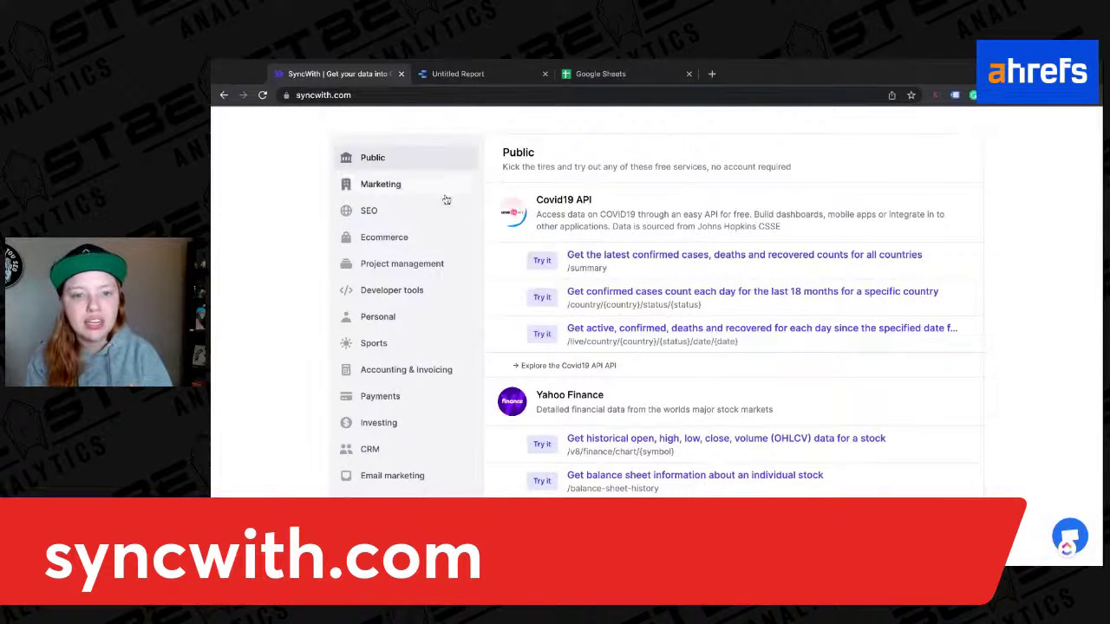
{"action": "scroll", "coordinate": [503, 330], "scroll_direction": "up", "scroll_amount": 1}
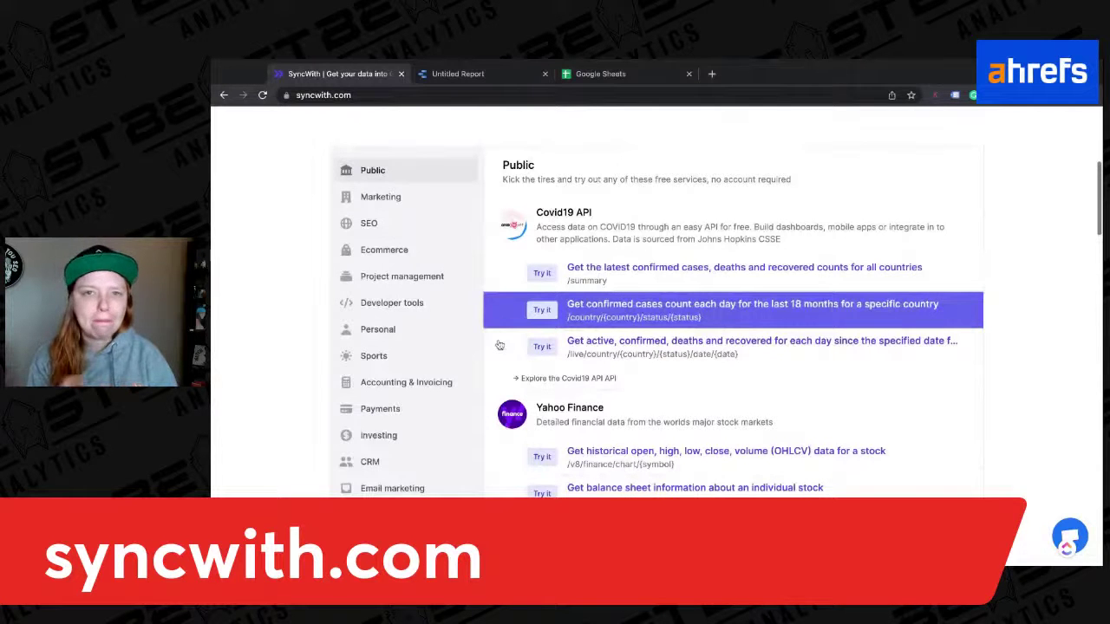
{"action": "scroll", "coordinate": [500, 345], "scroll_direction": "down", "scroll_amount": 2}
{"action": "scroll", "coordinate": [500, 345], "scroll_direction": "up", "scroll_amount": 3}
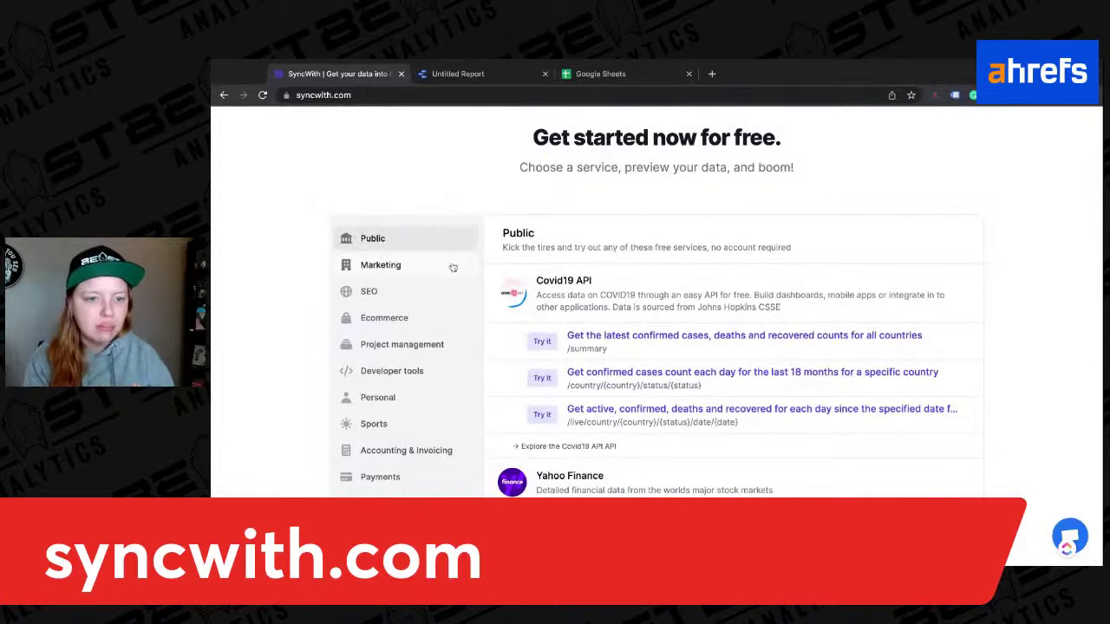
{"action": "scroll", "coordinate": [403, 287], "scroll_direction": "down", "scroll_amount": 1}
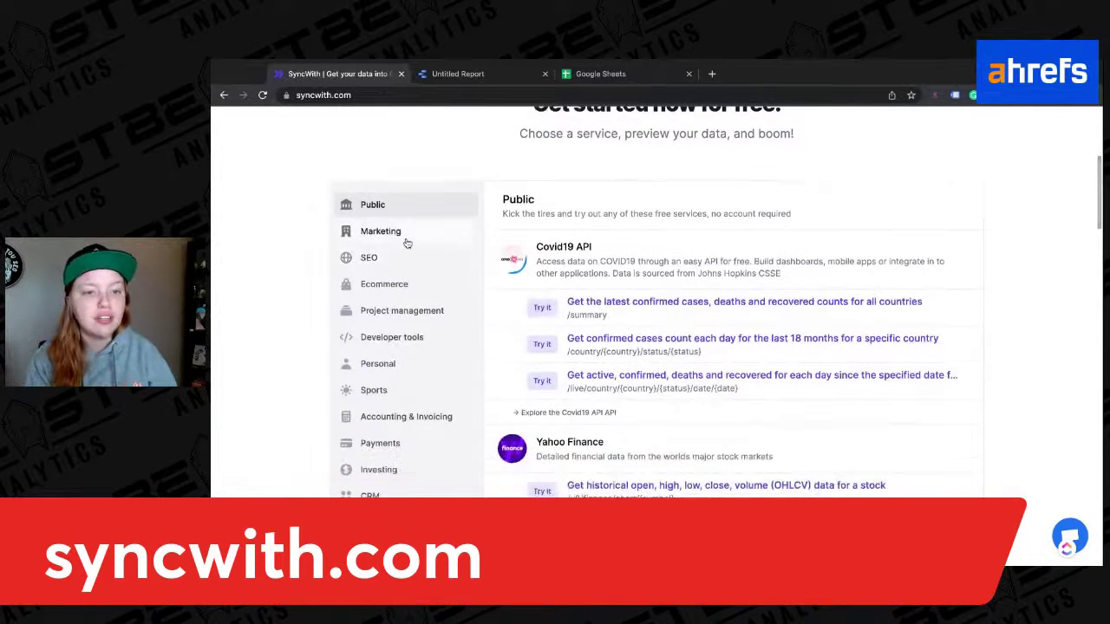
{"action": "left_click", "coordinate": [407, 242]}
{"action": "scroll", "coordinate": [389, 298], "scroll_direction": "down", "scroll_amount": 1}
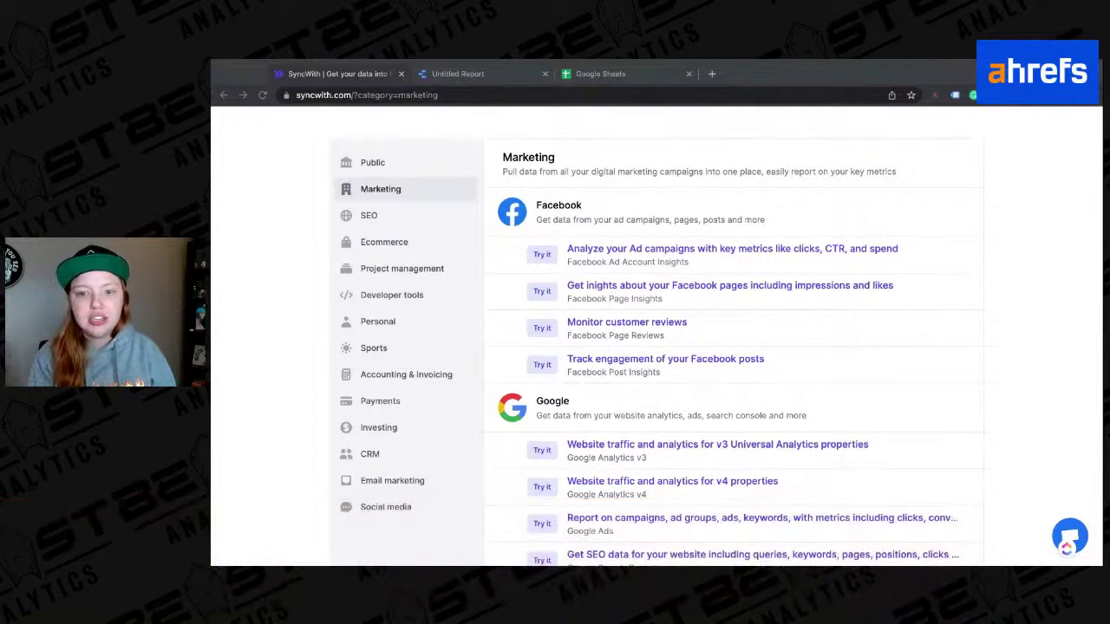
Step: Browse the SEO, Ecommerce and Project management service categories in SyncWith
{"action": "left_click", "coordinate": [273, 265]}
{"action": "scroll", "coordinate": [374, 238], "scroll_direction": "up", "scroll_amount": 1}
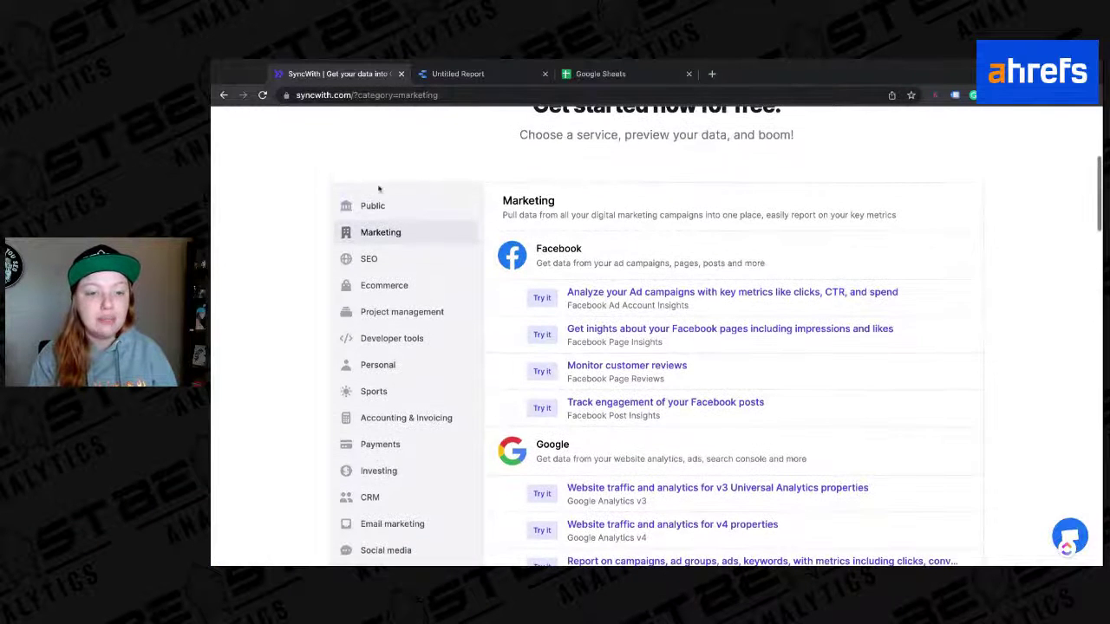
{"action": "scroll", "coordinate": [407, 312], "scroll_direction": "down", "scroll_amount": 1}
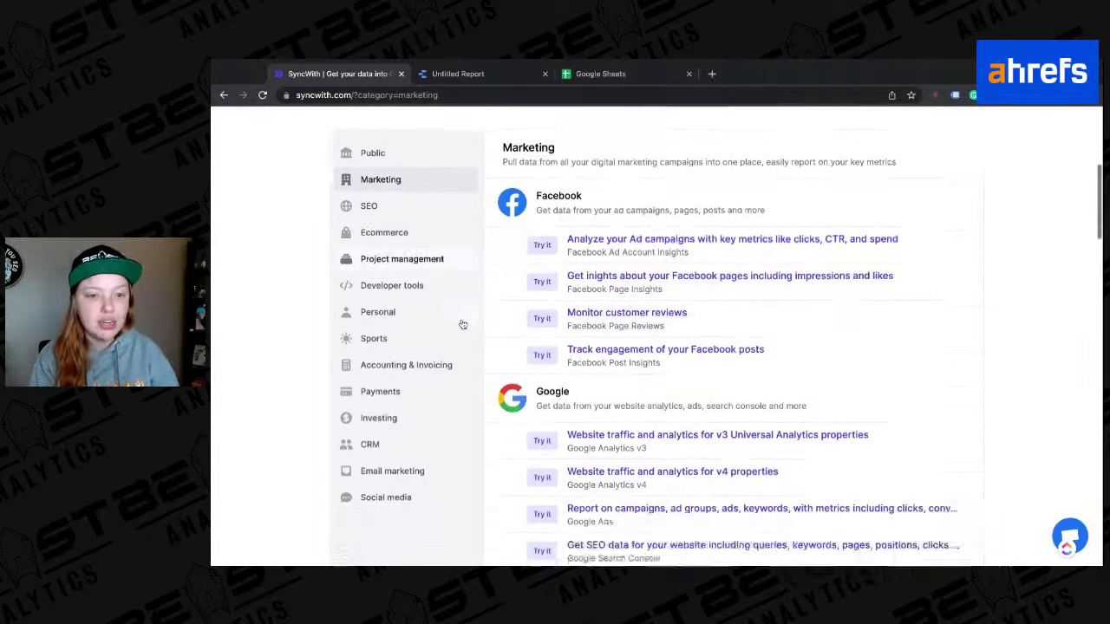
{"action": "scroll", "coordinate": [630, 399], "scroll_direction": "down", "scroll_amount": 10}
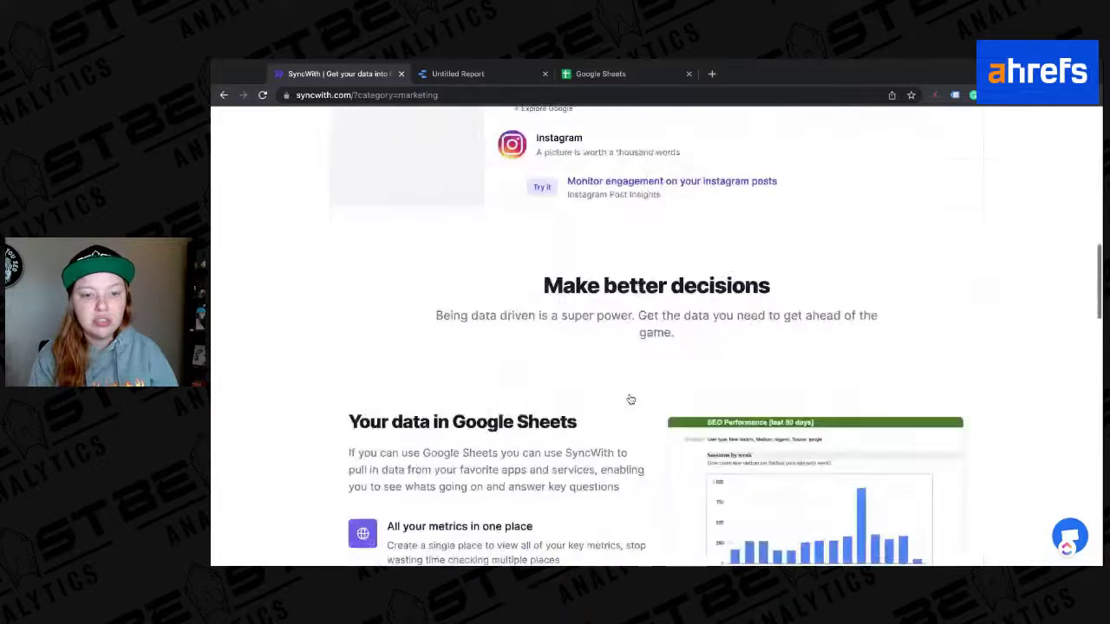
{"action": "scroll", "coordinate": [630, 399], "scroll_direction": "up", "scroll_amount": 11}
{"action": "scroll", "coordinate": [631, 399], "scroll_direction": "down", "scroll_amount": 5}
{"action": "scroll", "coordinate": [630, 332], "scroll_direction": "up", "scroll_amount": 5}
{"action": "left_click", "coordinate": [425, 225]}
{"action": "scroll", "coordinate": [568, 244], "scroll_direction": "down", "scroll_amount": 3}
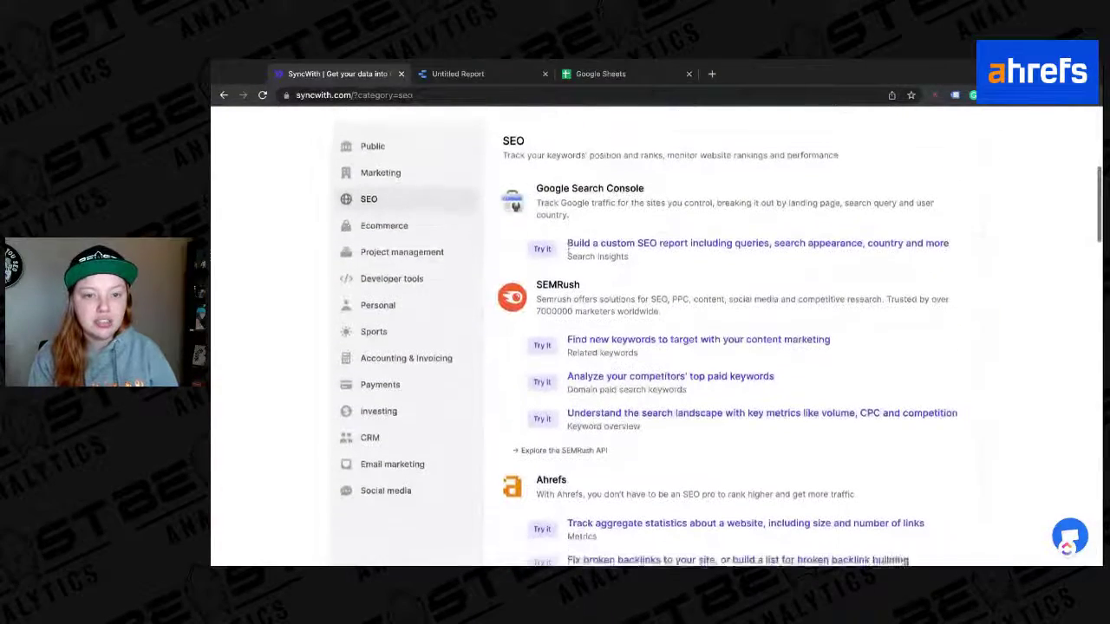
{"action": "scroll", "coordinate": [553, 373], "scroll_direction": "down", "scroll_amount": 1}
{"action": "scroll", "coordinate": [553, 373], "scroll_direction": "up", "scroll_amount": 2}
{"action": "left_click", "coordinate": [400, 152]}
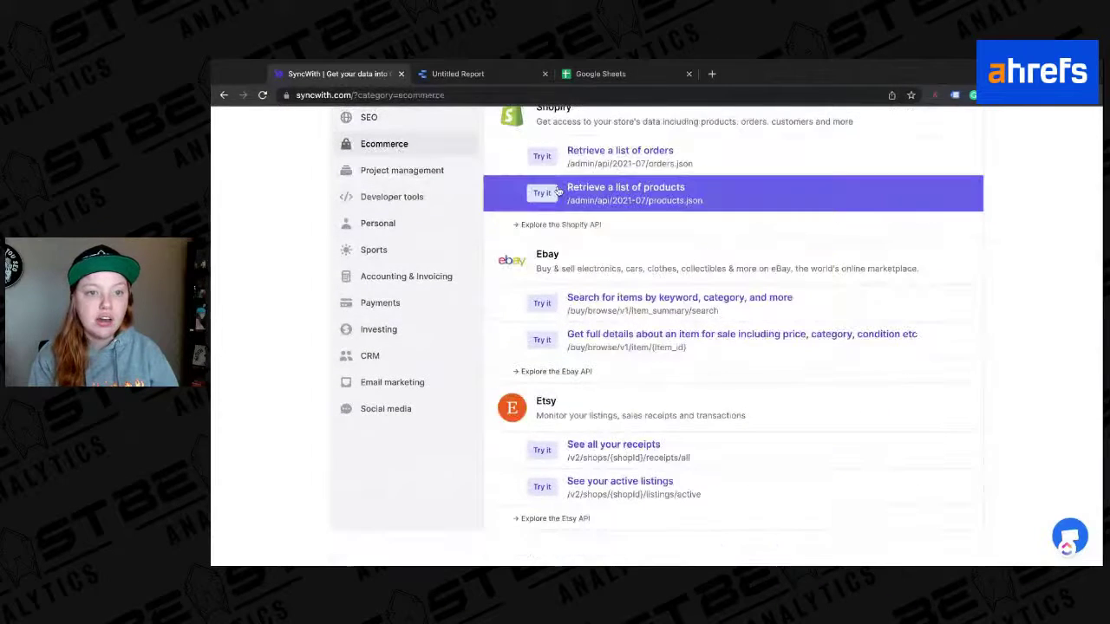
{"action": "scroll", "coordinate": [568, 252], "scroll_direction": "up", "scroll_amount": 1}
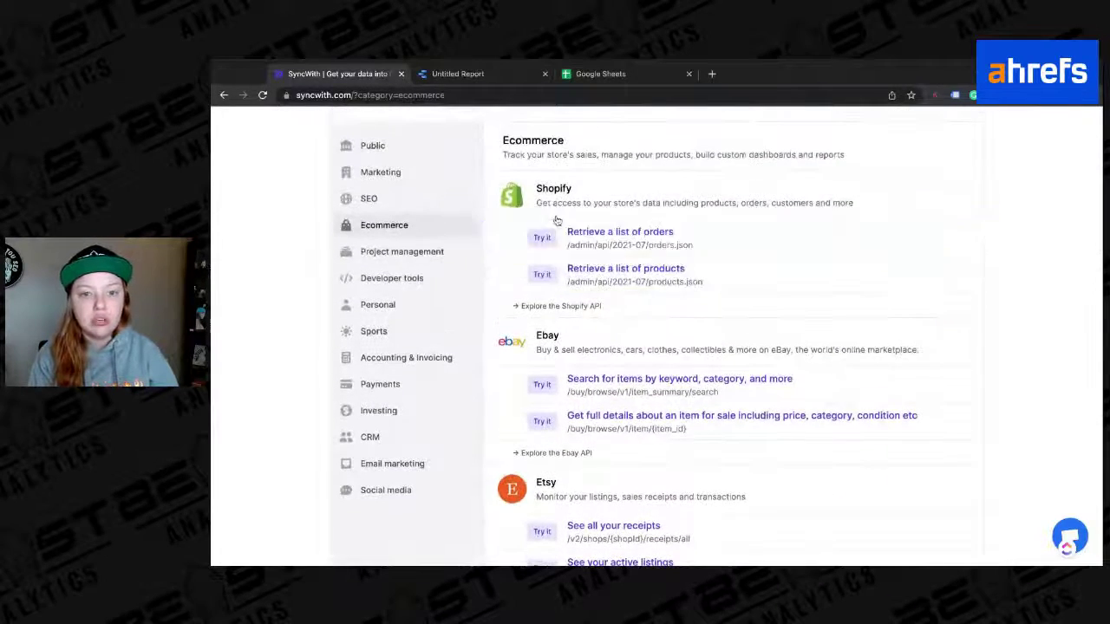
{"action": "scroll", "coordinate": [555, 297], "scroll_direction": "down", "scroll_amount": 2}
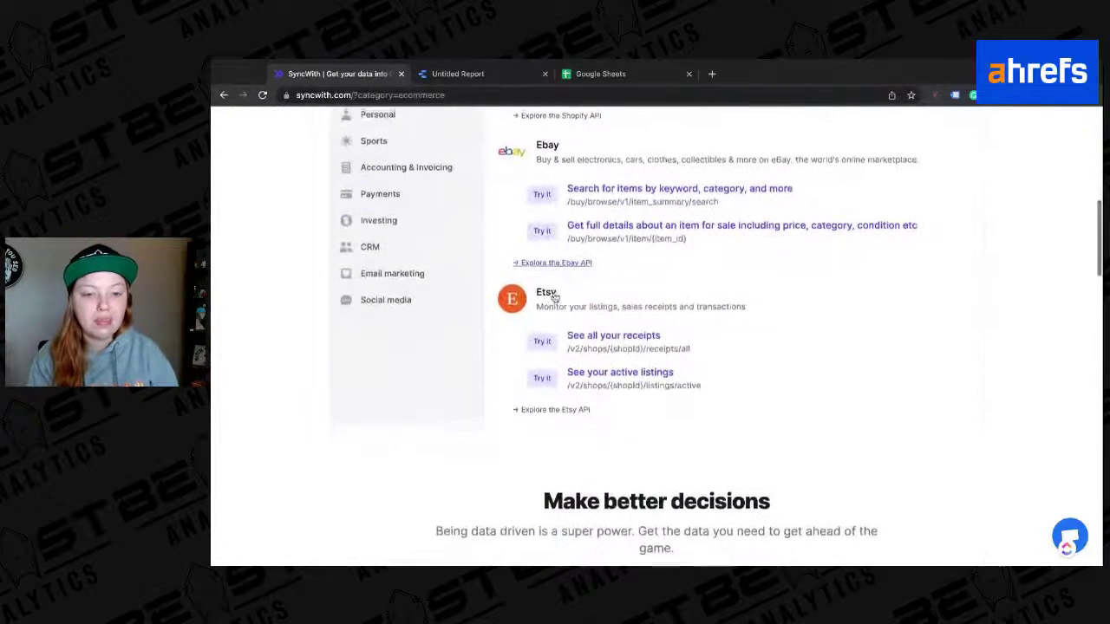
{"action": "scroll", "coordinate": [520, 261], "scroll_direction": "up", "scroll_amount": 2}
{"action": "left_click", "coordinate": [415, 189]}
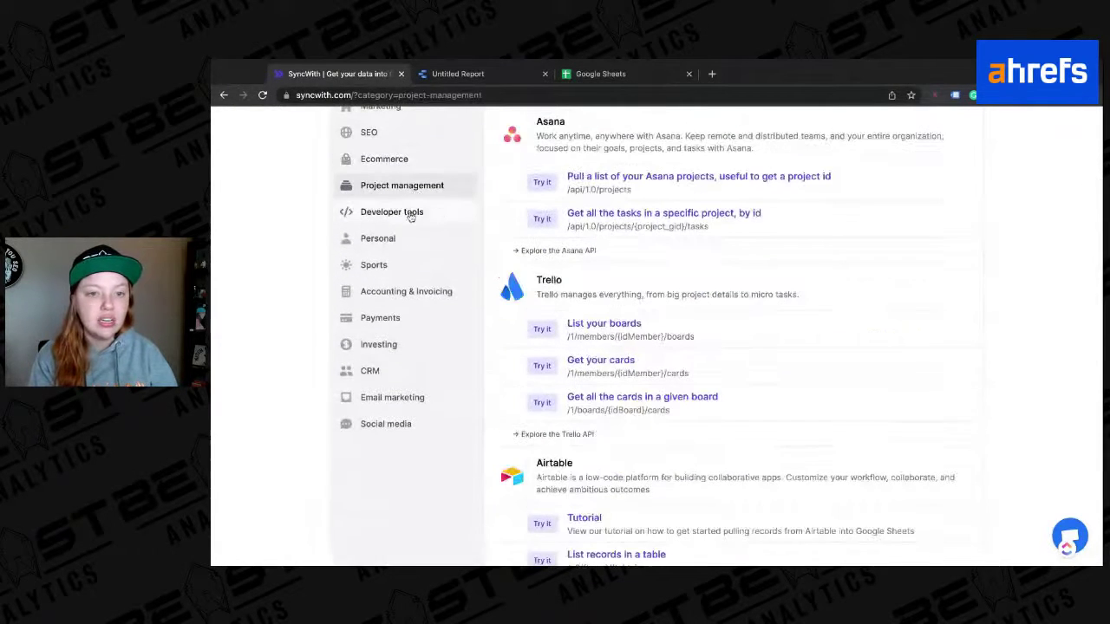
{"action": "scroll", "coordinate": [649, 186], "scroll_direction": "down", "scroll_amount": 2}
{"action": "scroll", "coordinate": [648, 187], "scroll_direction": "down", "scroll_amount": 2}
{"action": "scroll", "coordinate": [577, 186], "scroll_direction": "up", "scroll_amount": 5}
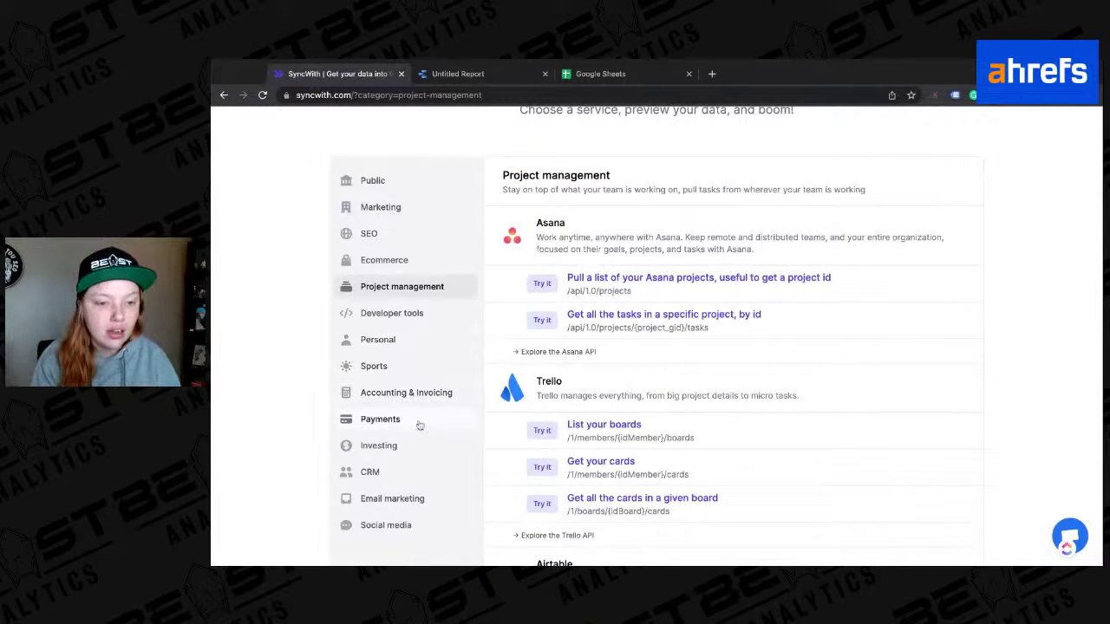
Step: Browse Accounting & Invoicing, Social media, Email marketing and CRM, ending on Marketing
{"action": "left_click", "coordinate": [424, 395]}
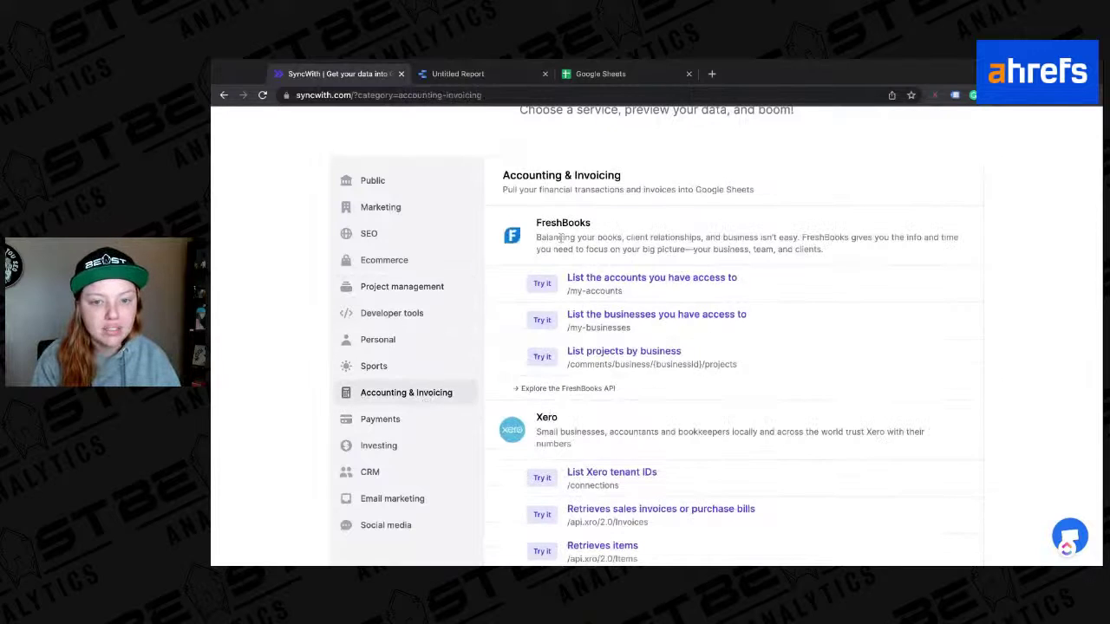
{"action": "scroll", "coordinate": [509, 365], "scroll_direction": "down", "scroll_amount": 1}
{"action": "scroll", "coordinate": [509, 365], "scroll_direction": "down", "scroll_amount": 3}
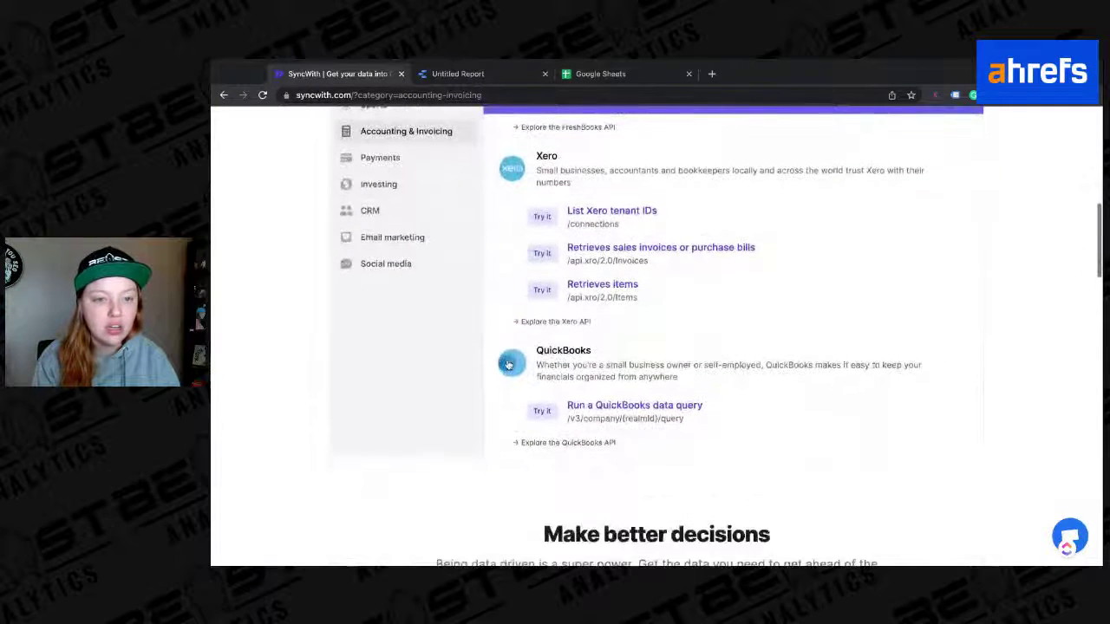
{"action": "left_click", "coordinate": [386, 286]}
{"action": "scroll", "coordinate": [497, 243], "scroll_direction": "up", "scroll_amount": 3}
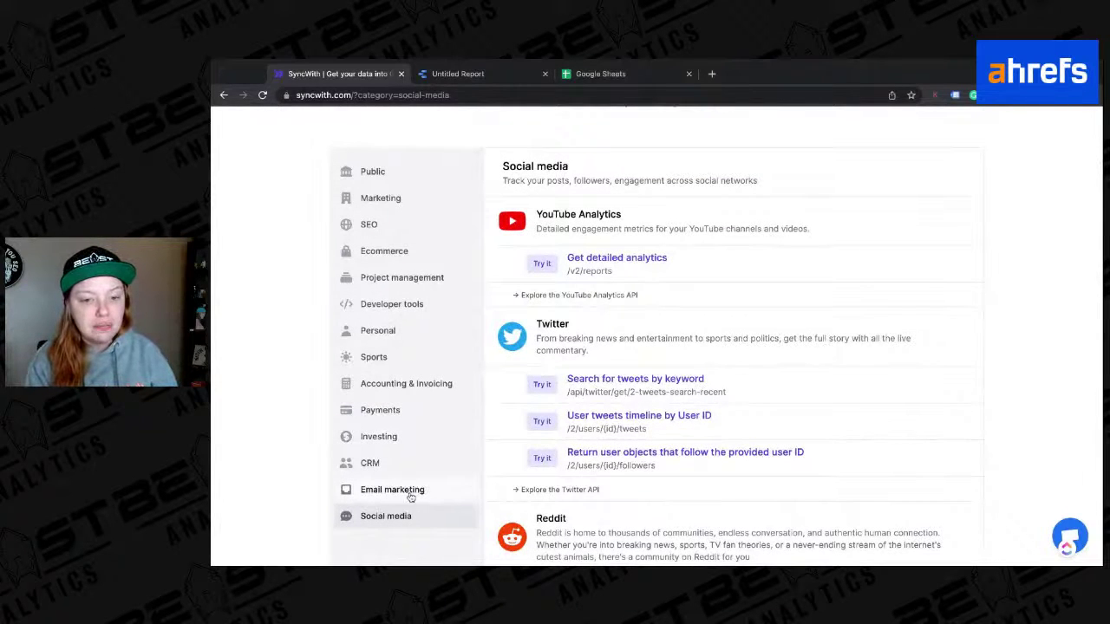
{"action": "left_click", "coordinate": [407, 490]}
{"action": "scroll", "coordinate": [555, 373], "scroll_direction": "down", "scroll_amount": 5}
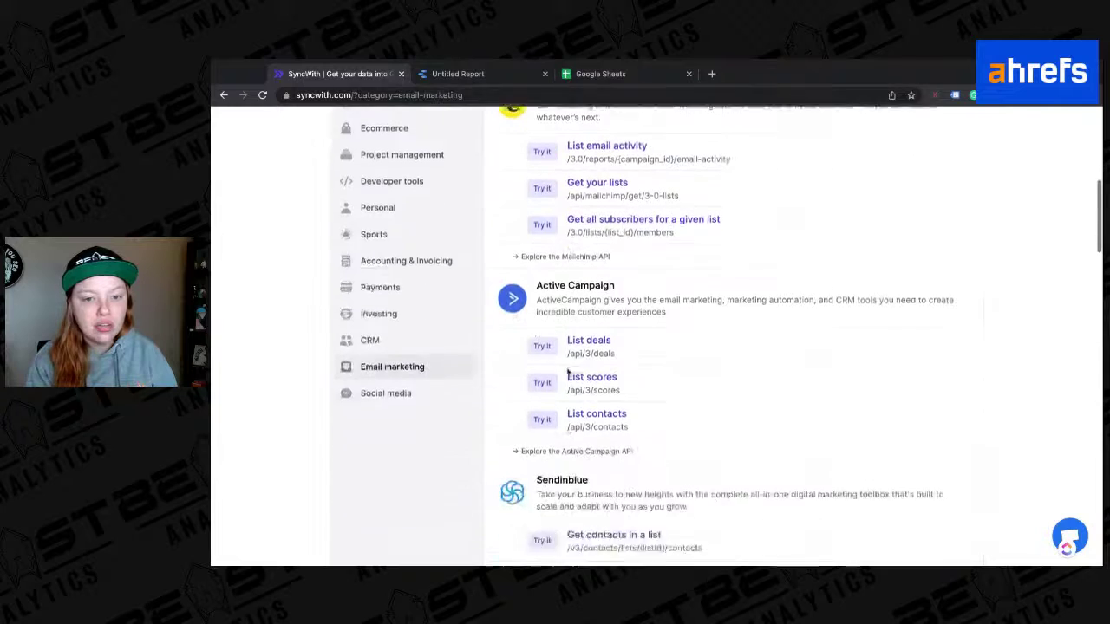
{"action": "scroll", "coordinate": [568, 371], "scroll_direction": "up", "scroll_amount": 3}
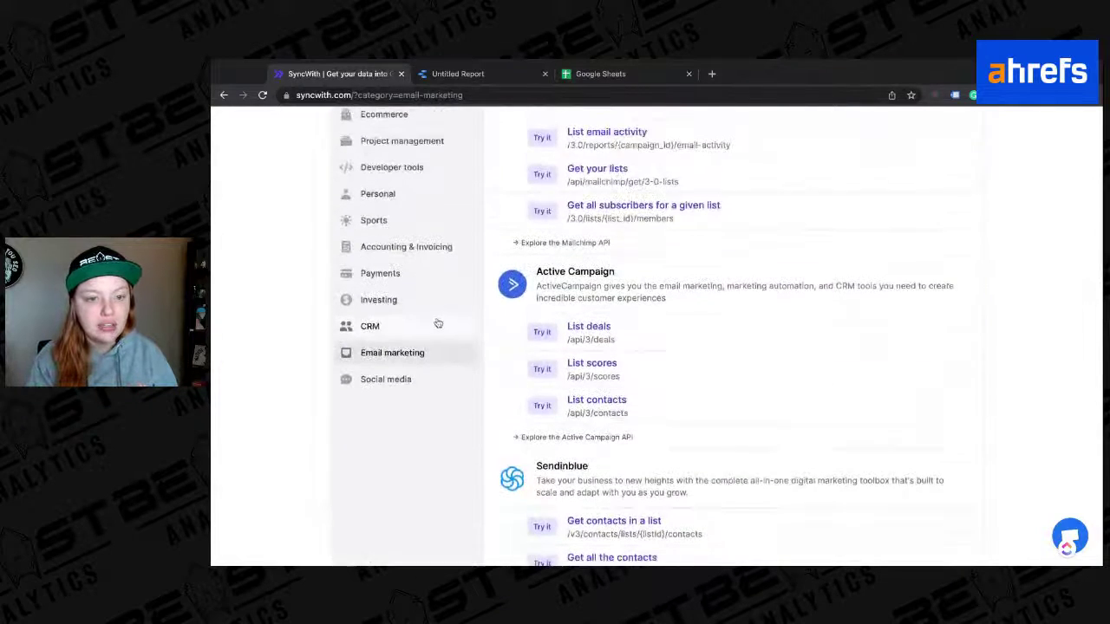
{"action": "left_click", "coordinate": [436, 322]}
{"action": "scroll", "coordinate": [732, 258], "scroll_direction": "down", "scroll_amount": 4}
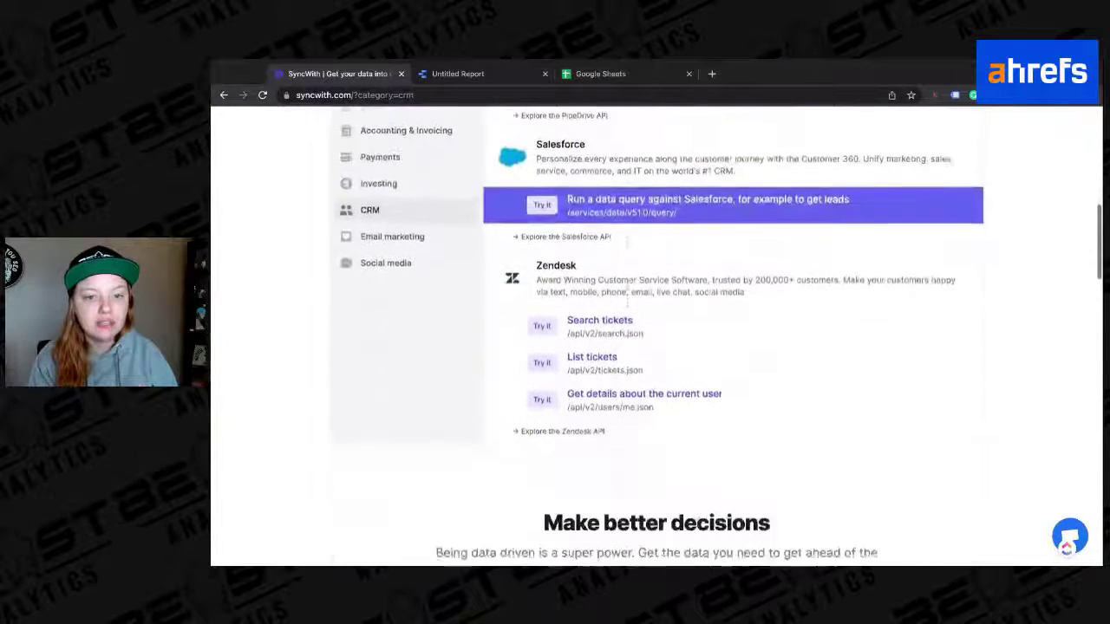
{"action": "scroll", "coordinate": [732, 258], "scroll_direction": "up", "scroll_amount": 3}
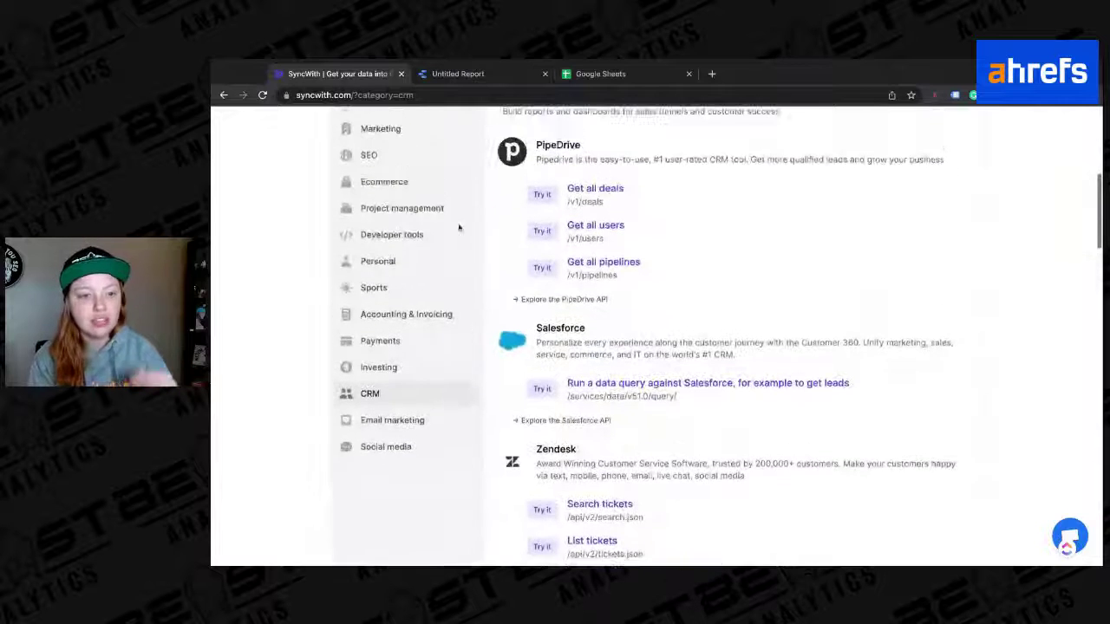
{"action": "scroll", "coordinate": [436, 154], "scroll_direction": "up", "scroll_amount": 2}
{"action": "left_click", "coordinate": [431, 169]}
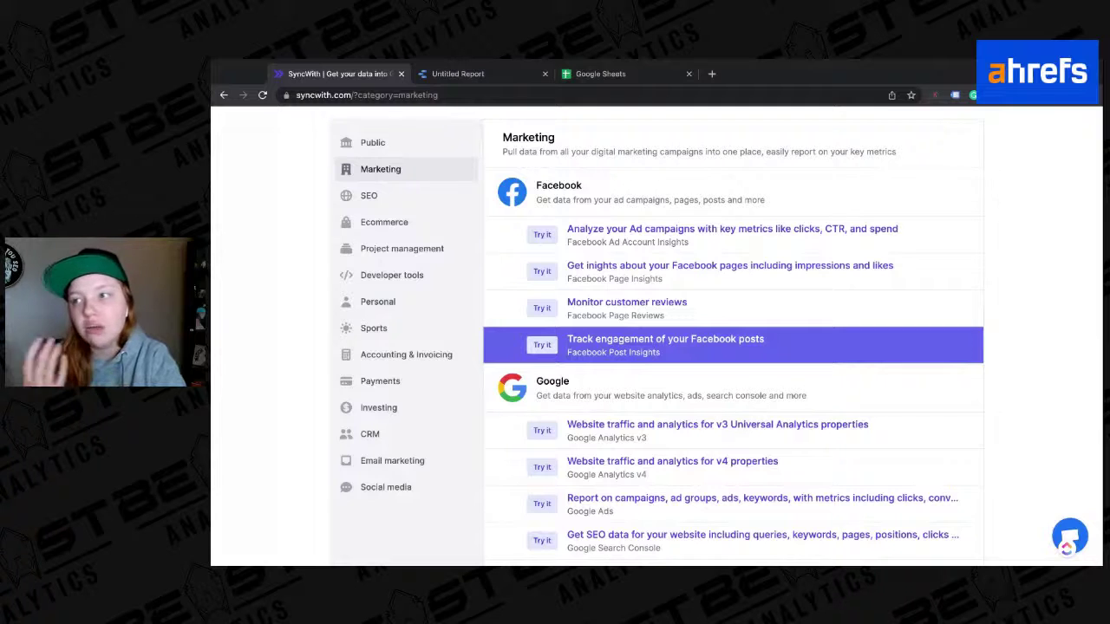
Step: Open 'Track engagement of your Facebook posts' and link a Facebook account
{"action": "left_click", "coordinate": [694, 350]}
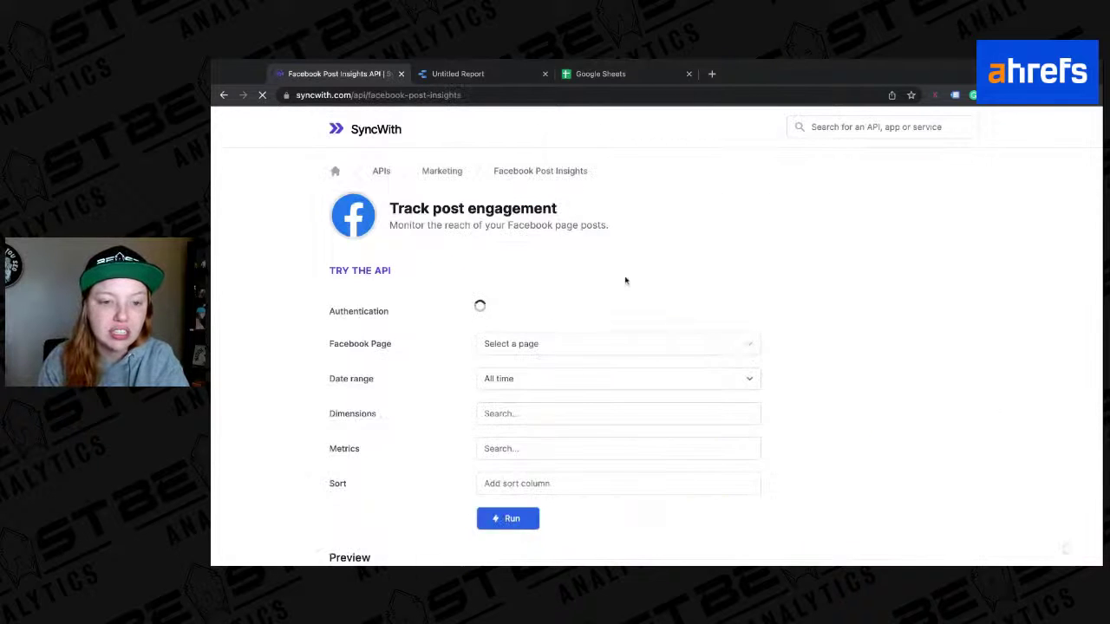
{"action": "scroll", "coordinate": [674, 297], "scroll_direction": "down", "scroll_amount": 1}
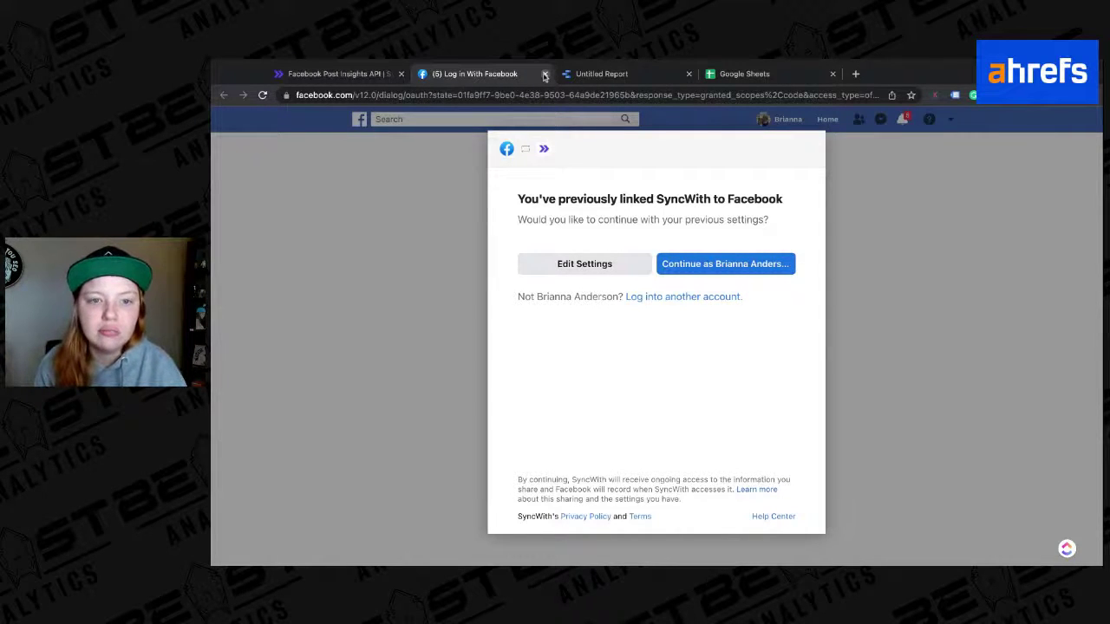
{"action": "left_click", "coordinate": [544, 76]}
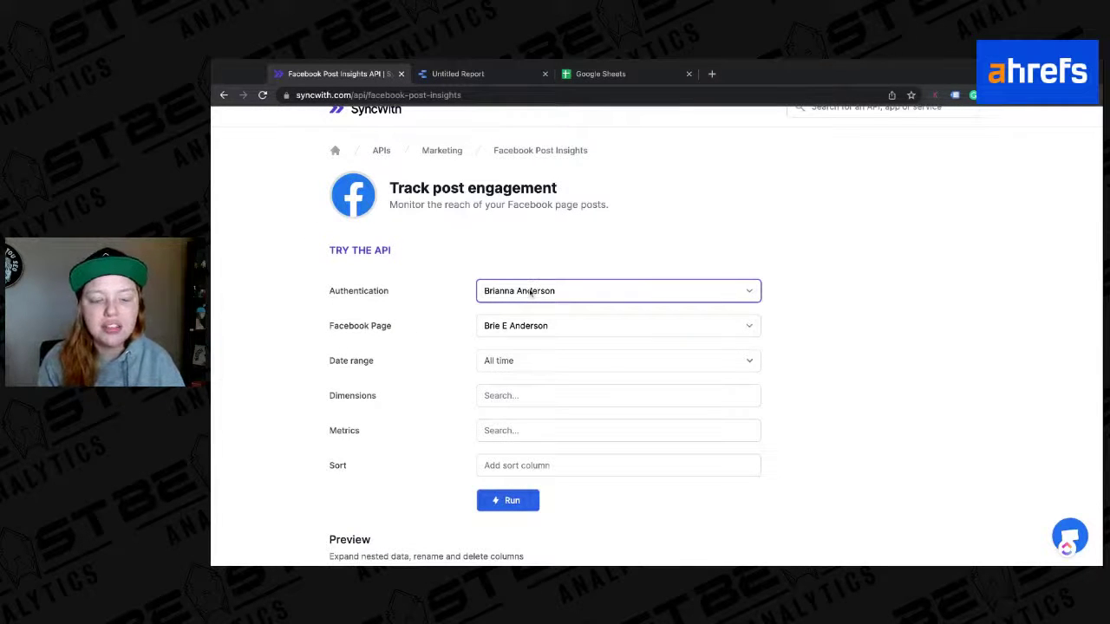
Step: Keep the date range at All time and add the Created Time, Full Picture, Message and URL dimensions
{"action": "scroll", "coordinate": [882, 303], "scroll_direction": "down", "scroll_amount": 2}
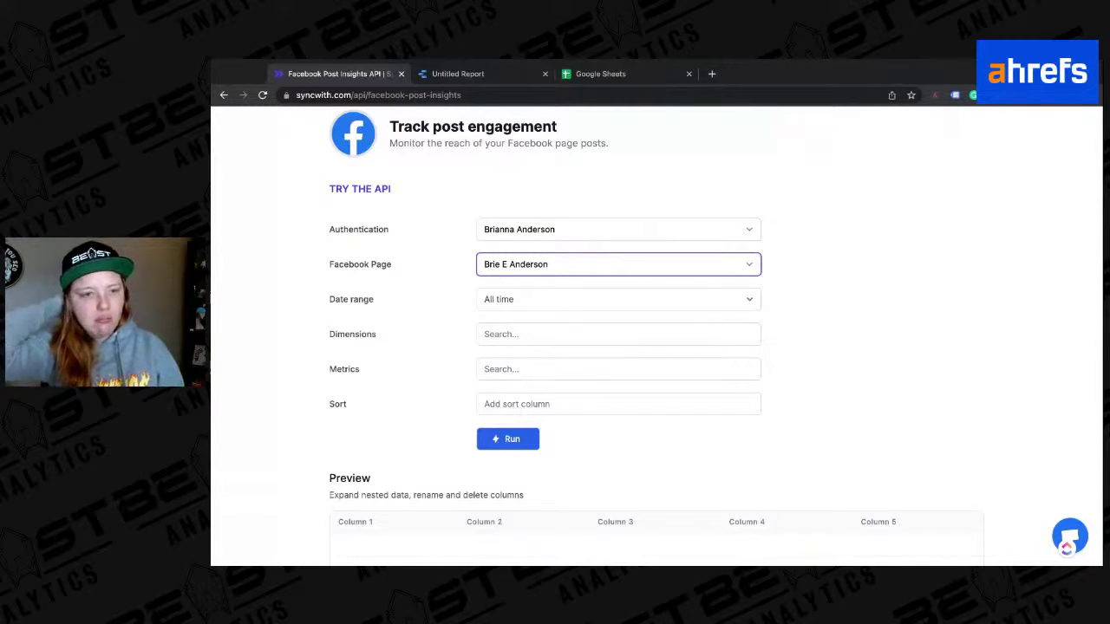
{"action": "left_click", "coordinate": [508, 302]}
{"action": "left_click", "coordinate": [842, 298]}
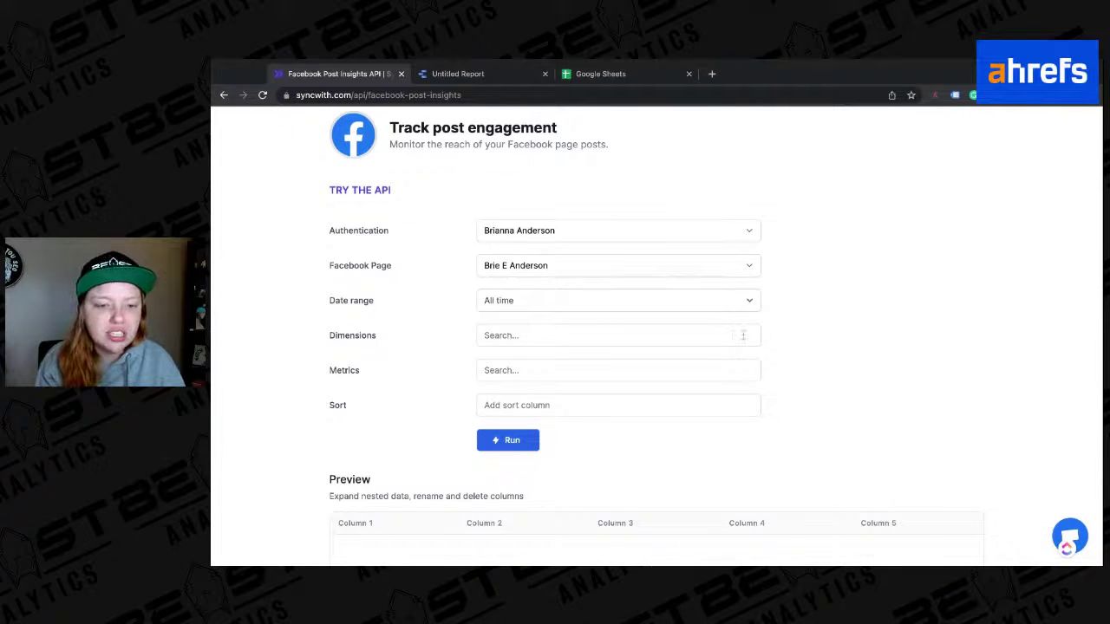
{"action": "left_click", "coordinate": [744, 334]}
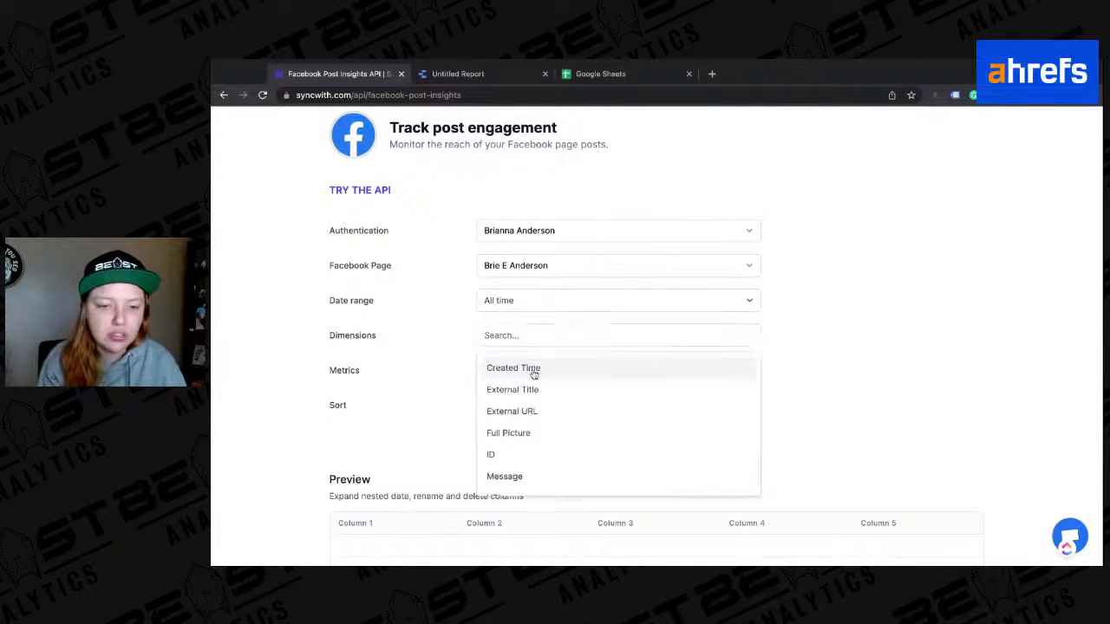
{"action": "left_click", "coordinate": [529, 368]}
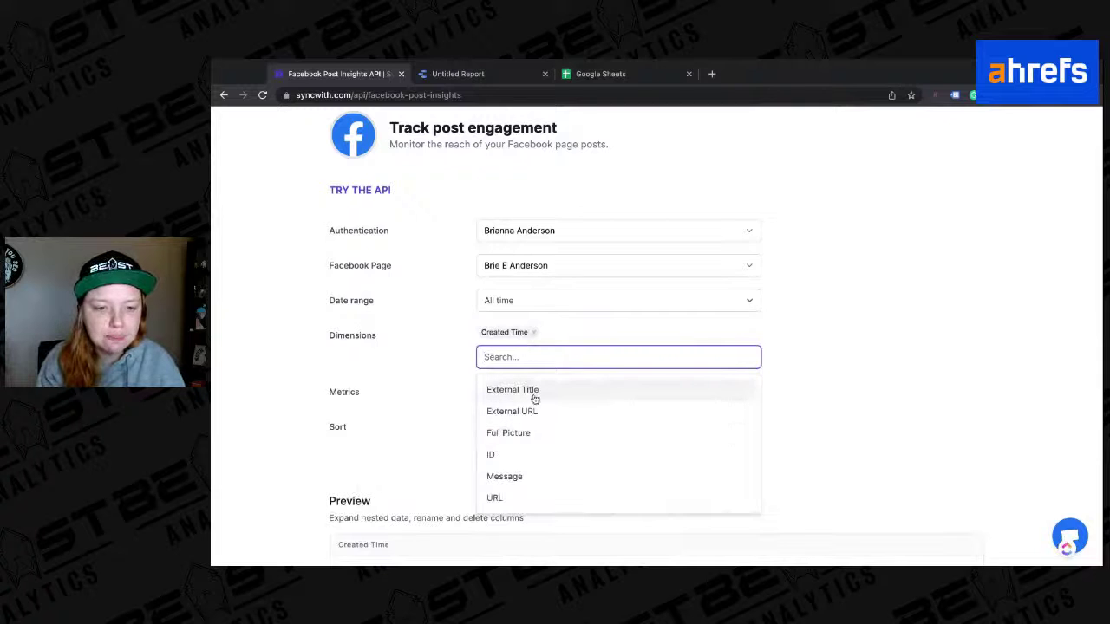
{"action": "left_click", "coordinate": [527, 432]}
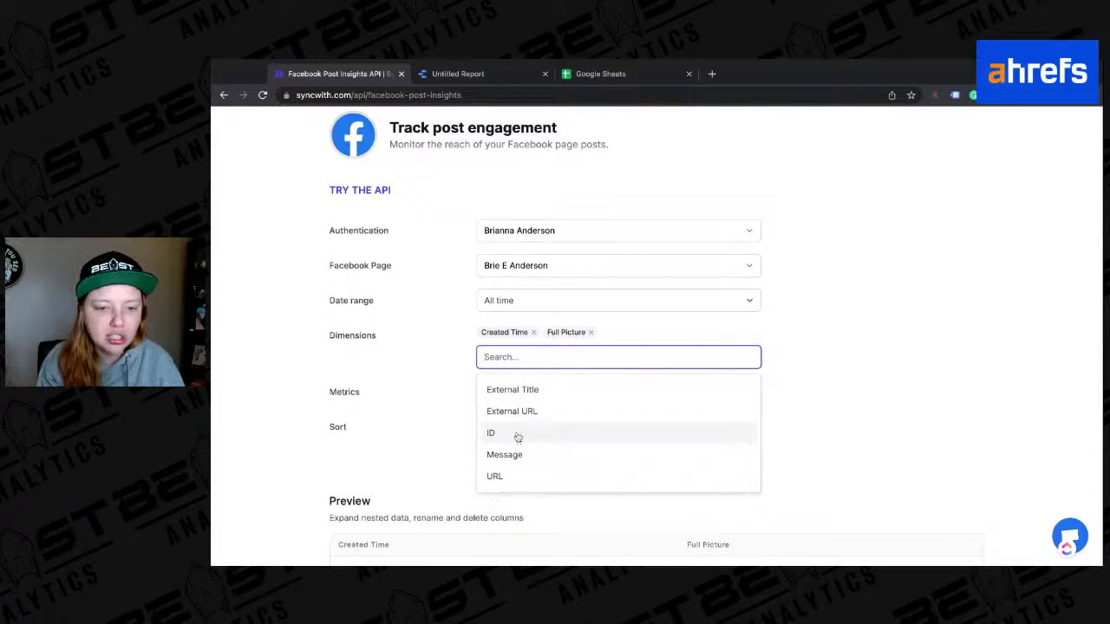
{"action": "left_click", "coordinate": [517, 434]}
{"action": "left_click", "coordinate": [517, 433]}
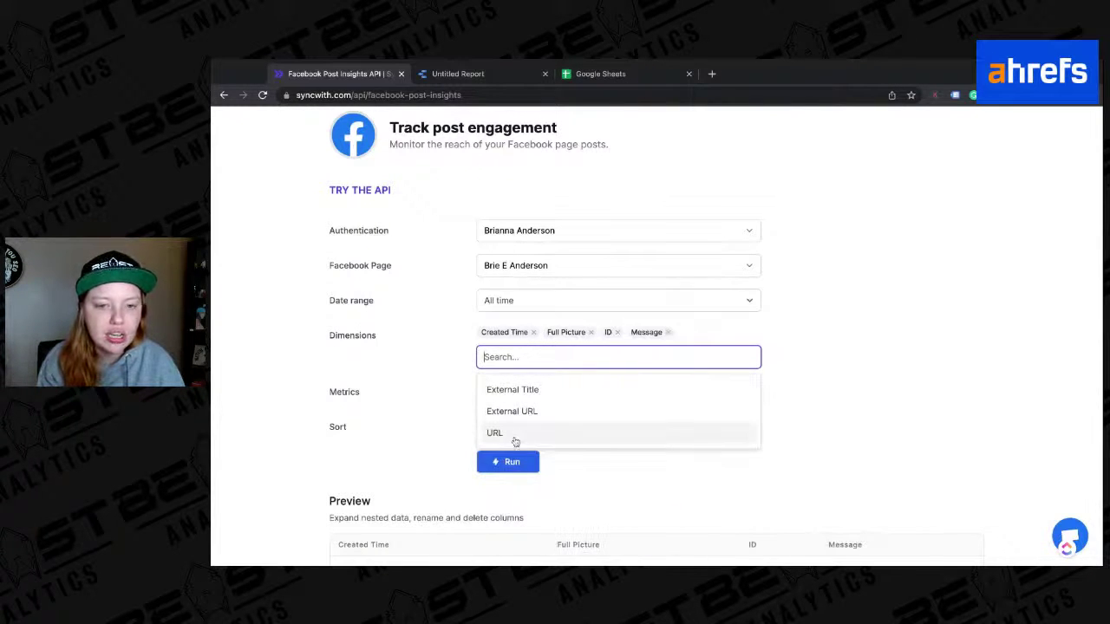
{"action": "left_click", "coordinate": [515, 436]}
{"action": "left_click", "coordinate": [618, 332]}
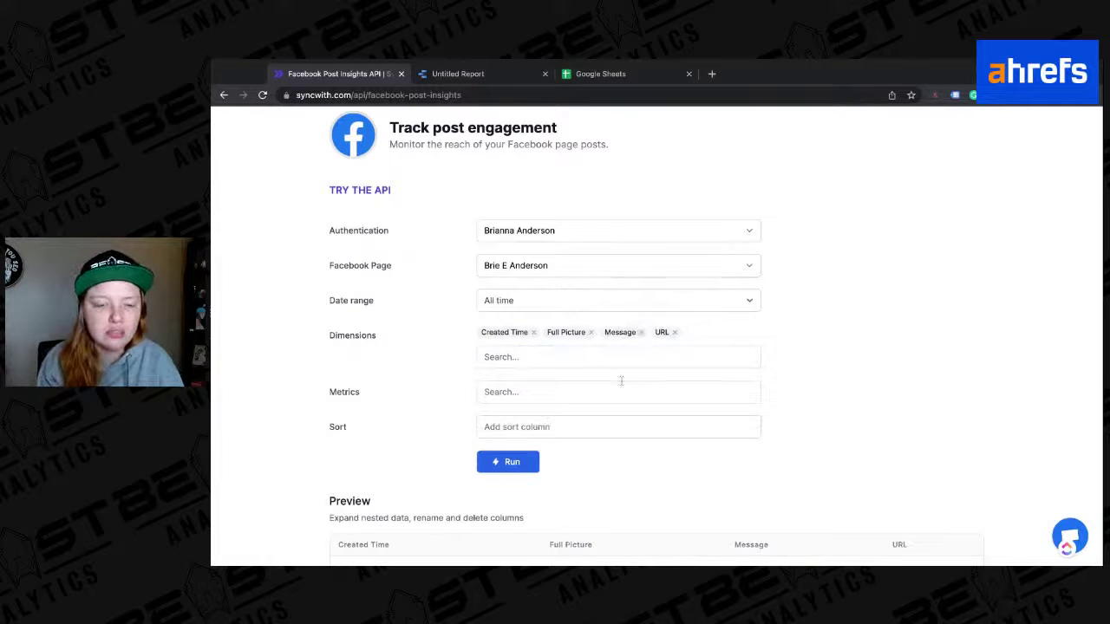
Step: Add metrics Likes, Comments, Shares, Impressions, Reach, Engaged Users, Viral Impressions and Viral Reach
{"action": "left_click", "coordinate": [535, 391]}
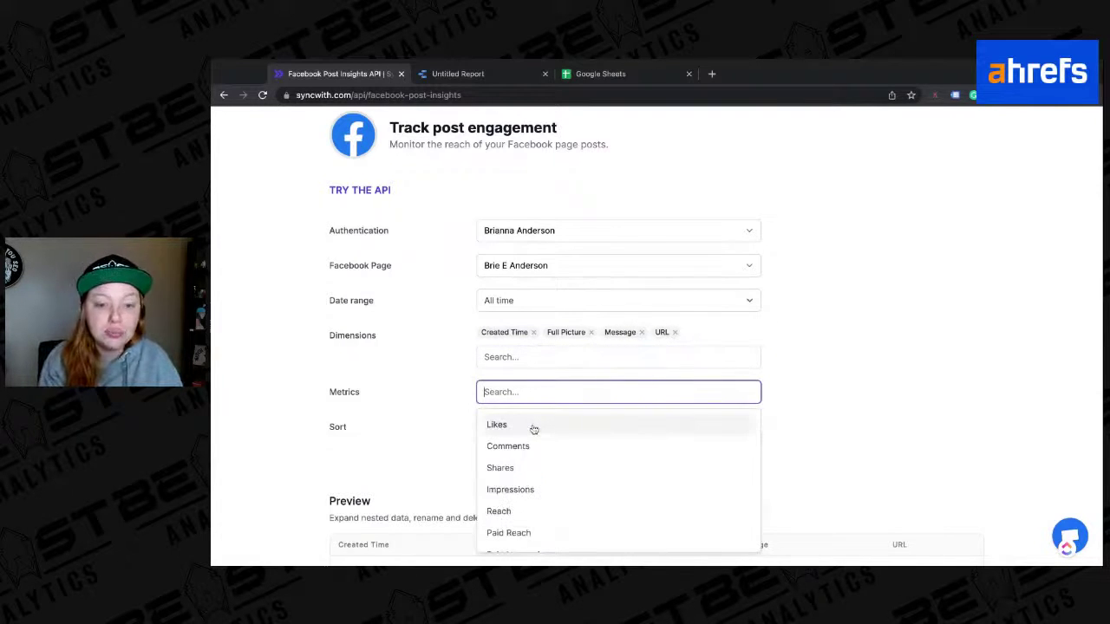
{"action": "left_click", "coordinate": [533, 425]}
{"action": "left_click", "coordinate": [526, 446]}
{"action": "left_click", "coordinate": [525, 446]}
{"action": "left_click", "coordinate": [526, 452]}
{"action": "left_click", "coordinate": [526, 449]}
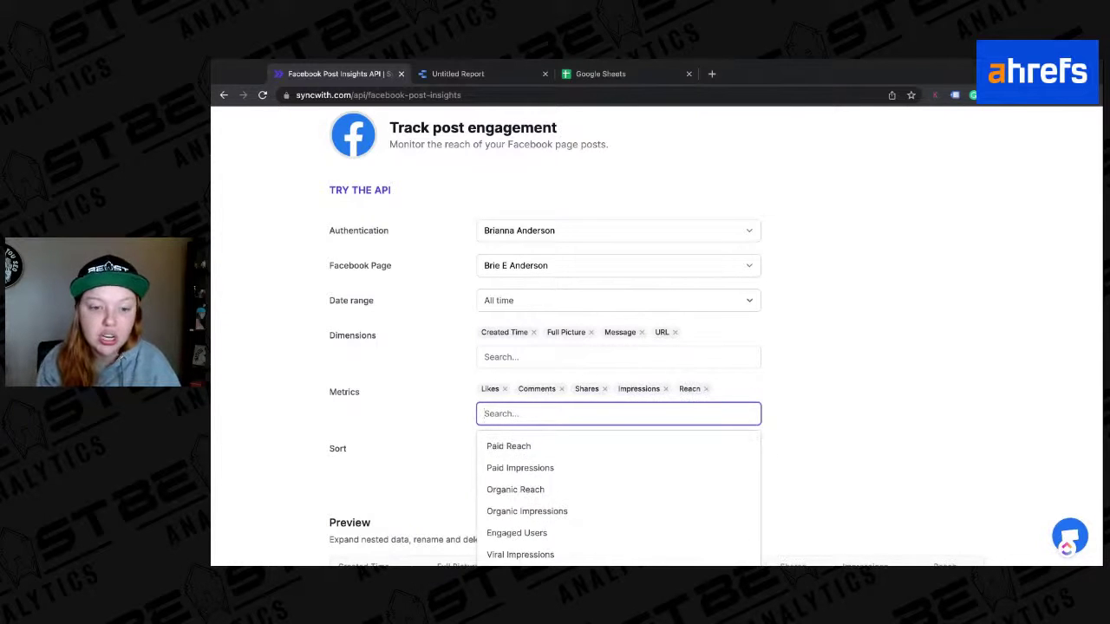
{"action": "scroll", "coordinate": [524, 476], "scroll_direction": "down", "scroll_amount": 1}
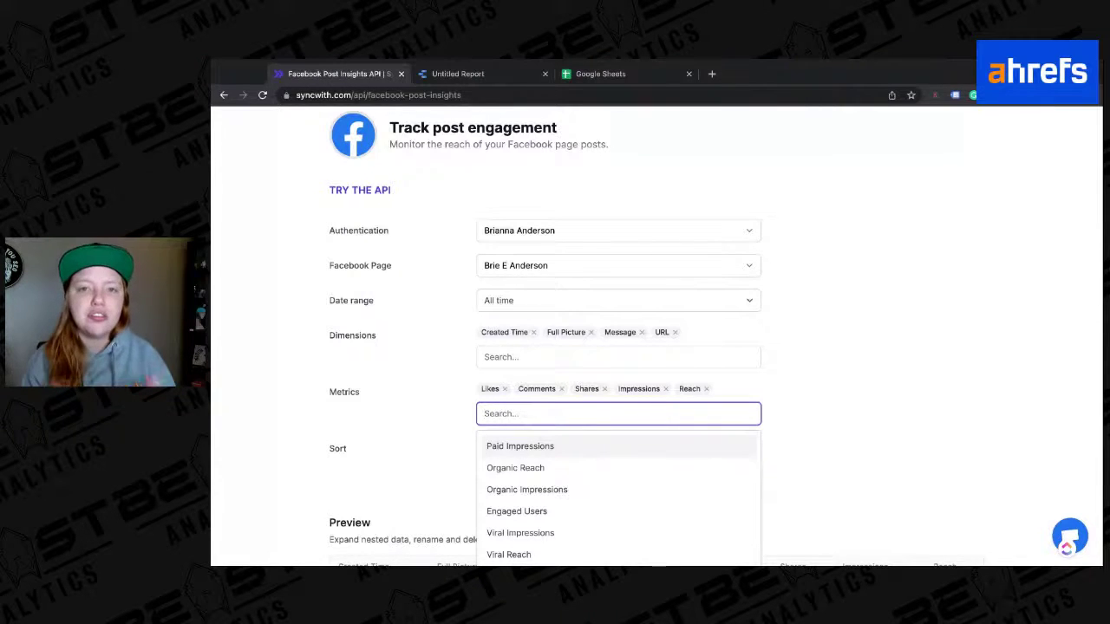
{"action": "scroll", "coordinate": [582, 478], "scroll_direction": "down", "scroll_amount": 2}
{"action": "left_click", "coordinate": [581, 461]}
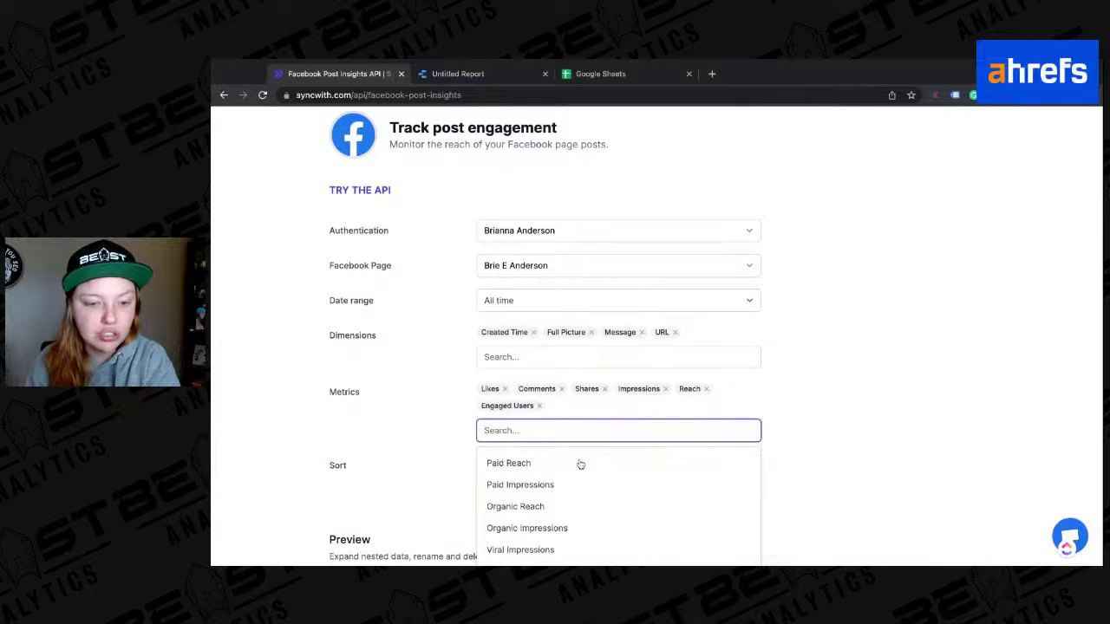
{"action": "scroll", "coordinate": [579, 464], "scroll_direction": "down", "scroll_amount": 3}
{"action": "left_click", "coordinate": [568, 488]}
{"action": "scroll", "coordinate": [568, 491], "scroll_direction": "down", "scroll_amount": 1}
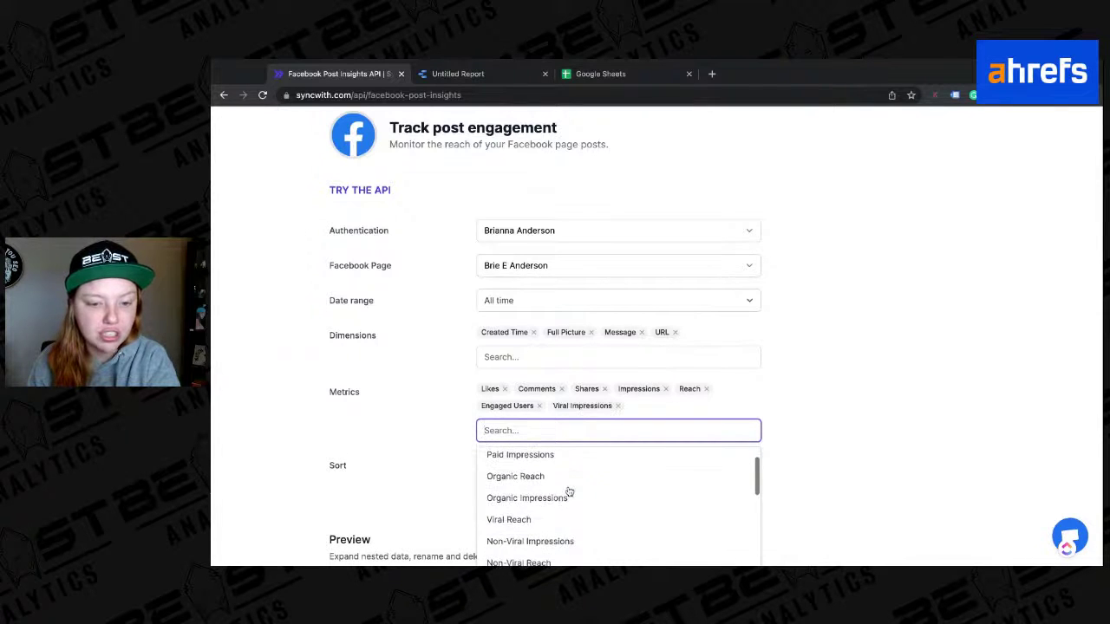
{"action": "left_click", "coordinate": [545, 523]}
{"action": "scroll", "coordinate": [544, 527], "scroll_direction": "down", "scroll_amount": 2}
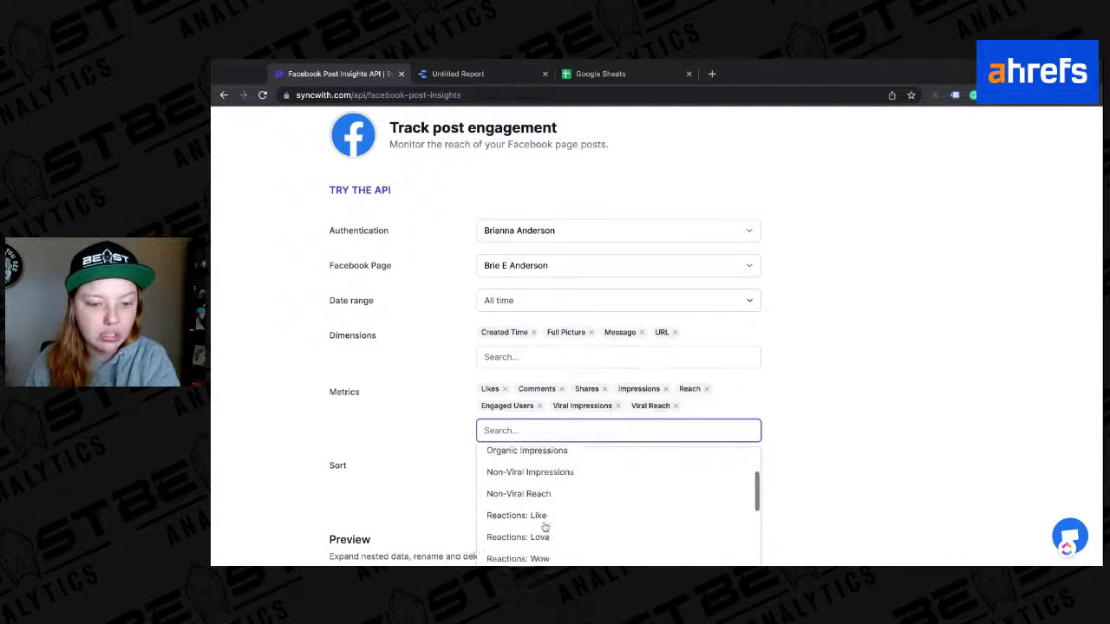
{"action": "scroll", "coordinate": [545, 526], "scroll_direction": "down", "scroll_amount": 1}
{"action": "scroll", "coordinate": [567, 506], "scroll_direction": "down", "scroll_amount": 1}
Step: Add Reactions Like, Love, Wow, Haha, Clicks (Link), Clicks (Video Play) and Organic Unique Video Views
{"action": "left_click", "coordinate": [568, 499]}
{"action": "scroll", "coordinate": [568, 501], "scroll_direction": "down", "scroll_amount": 2}
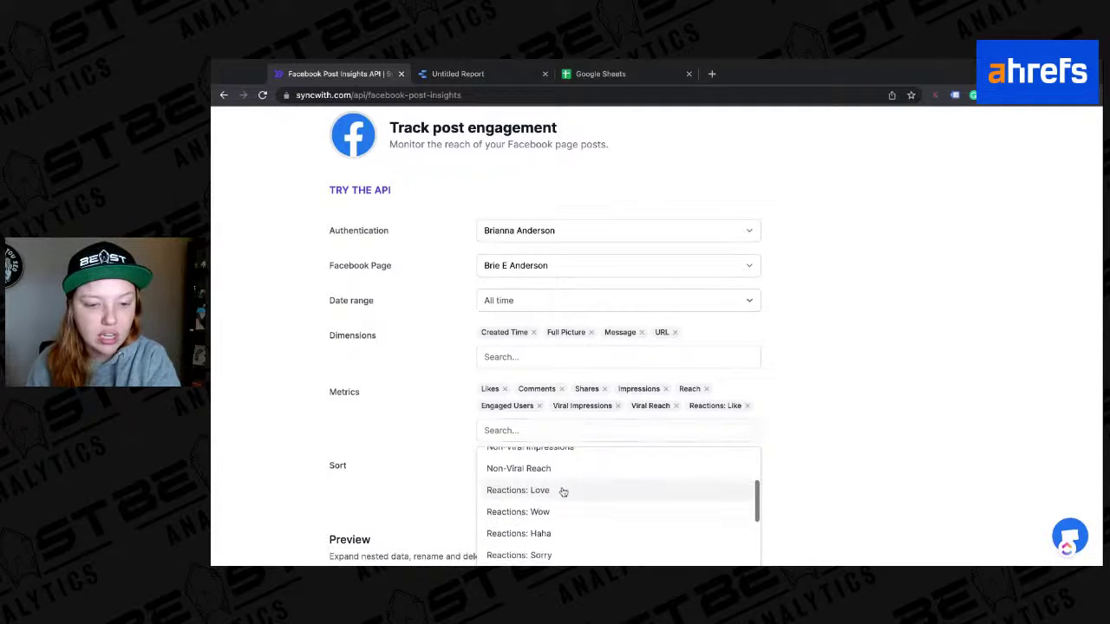
{"action": "left_click", "coordinate": [566, 494]}
{"action": "scroll", "coordinate": [563, 493], "scroll_direction": "down", "scroll_amount": 3}
{"action": "left_click", "coordinate": [563, 491]}
{"action": "scroll", "coordinate": [559, 498], "scroll_direction": "down", "scroll_amount": 3}
{"action": "left_click", "coordinate": [563, 510]}
{"action": "scroll", "coordinate": [563, 509], "scroll_direction": "down", "scroll_amount": 2}
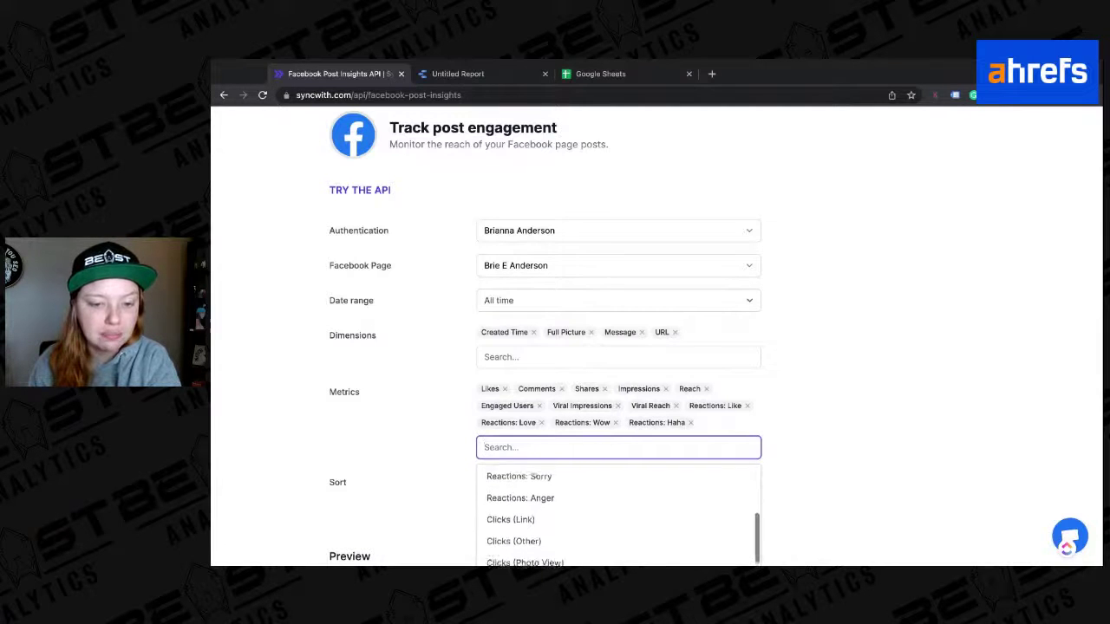
{"action": "scroll", "coordinate": [564, 510], "scroll_direction": "up", "scroll_amount": 1}
{"action": "scroll", "coordinate": [618, 516], "scroll_direction": "up", "scroll_amount": 1}
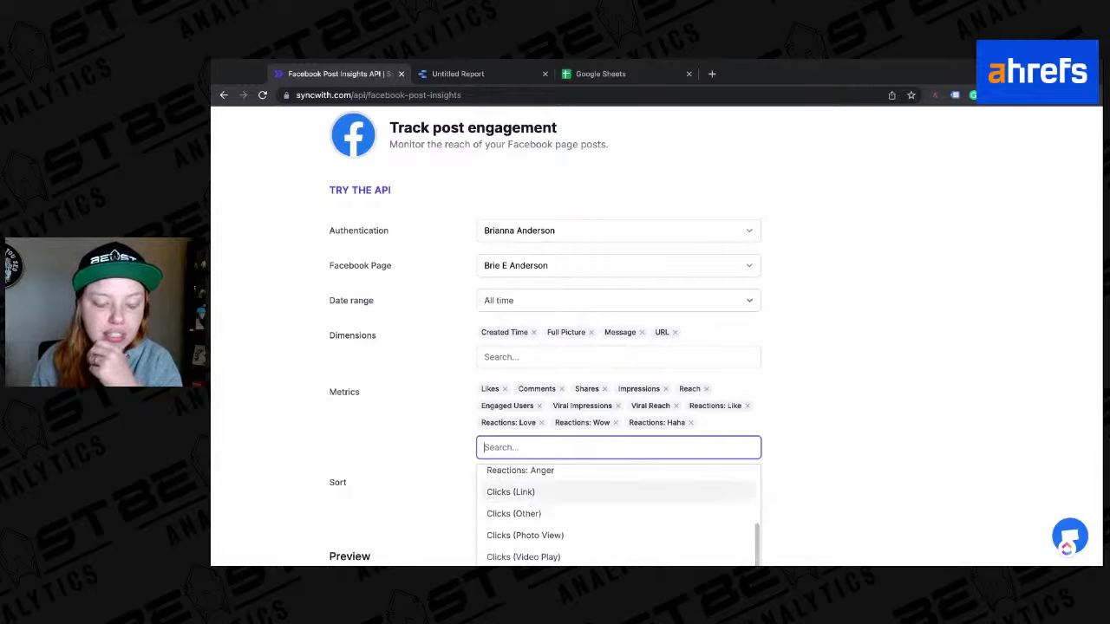
{"action": "left_click", "coordinate": [545, 493]}
{"action": "scroll", "coordinate": [547, 496], "scroll_direction": "down", "scroll_amount": 5}
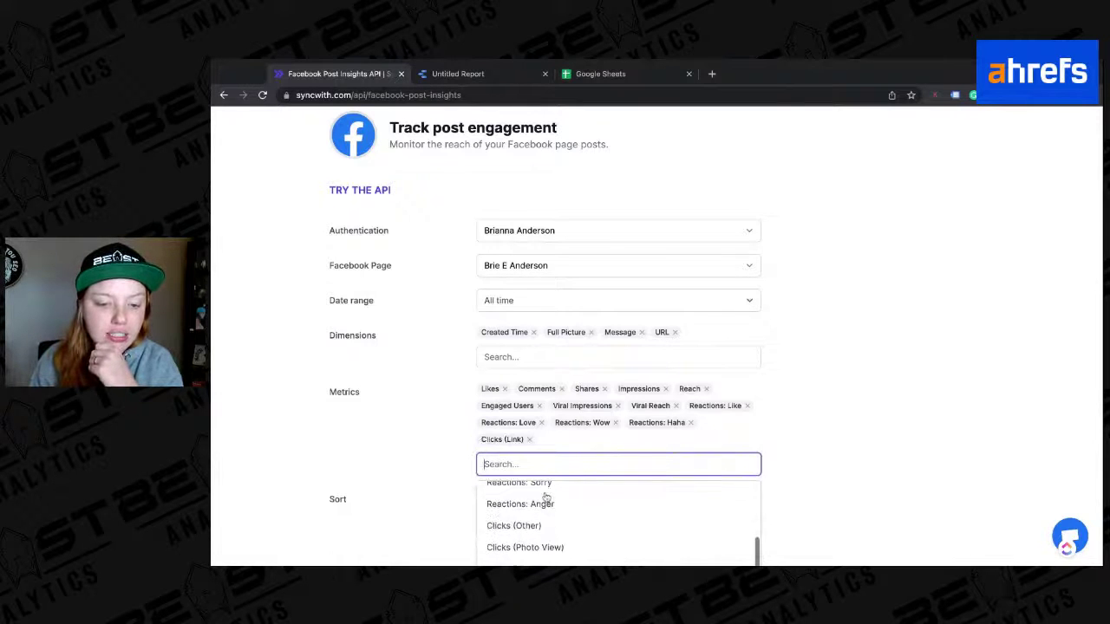
{"action": "scroll", "coordinate": [940, 316], "scroll_direction": "down", "scroll_amount": 1}
{"action": "scroll", "coordinate": [940, 317], "scroll_direction": "down", "scroll_amount": 2}
{"action": "left_click", "coordinate": [587, 445]}
{"action": "scroll", "coordinate": [590, 447], "scroll_direction": "down", "scroll_amount": 2}
{"action": "scroll", "coordinate": [589, 448], "scroll_direction": "down", "scroll_amount": 3}
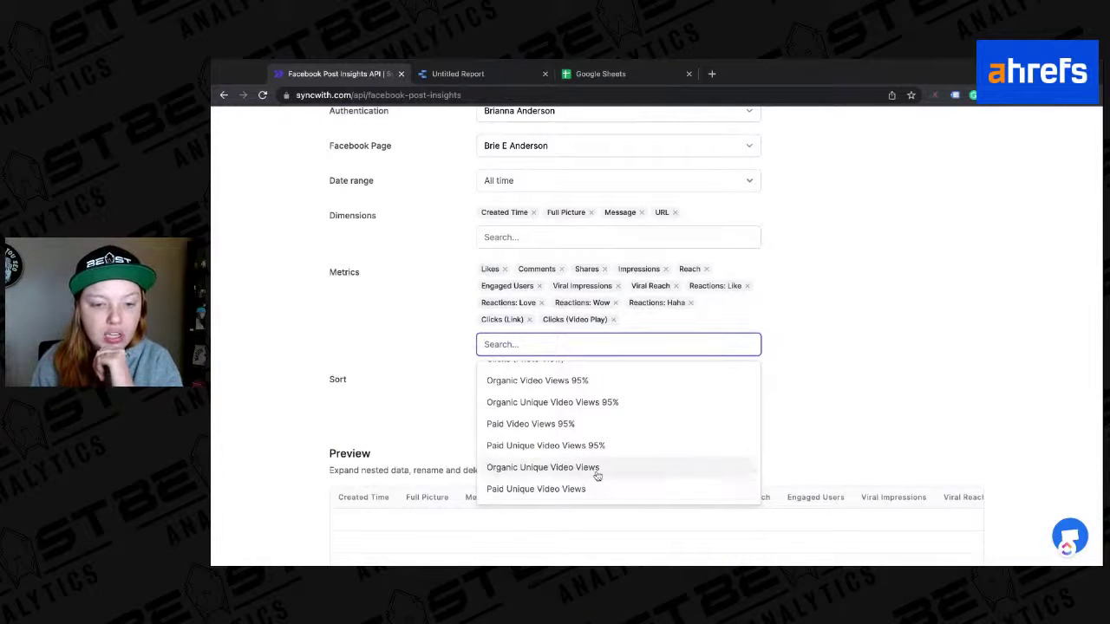
{"action": "left_click", "coordinate": [597, 468]}
{"action": "scroll", "coordinate": [704, 429], "scroll_direction": "down", "scroll_amount": 10}
{"action": "scroll", "coordinate": [704, 429], "scroll_direction": "down", "scroll_amount": 1}
Step: Add a sort on Created Time, descending
{"action": "left_click", "coordinate": [902, 302]}
{"action": "left_click", "coordinate": [530, 337]}
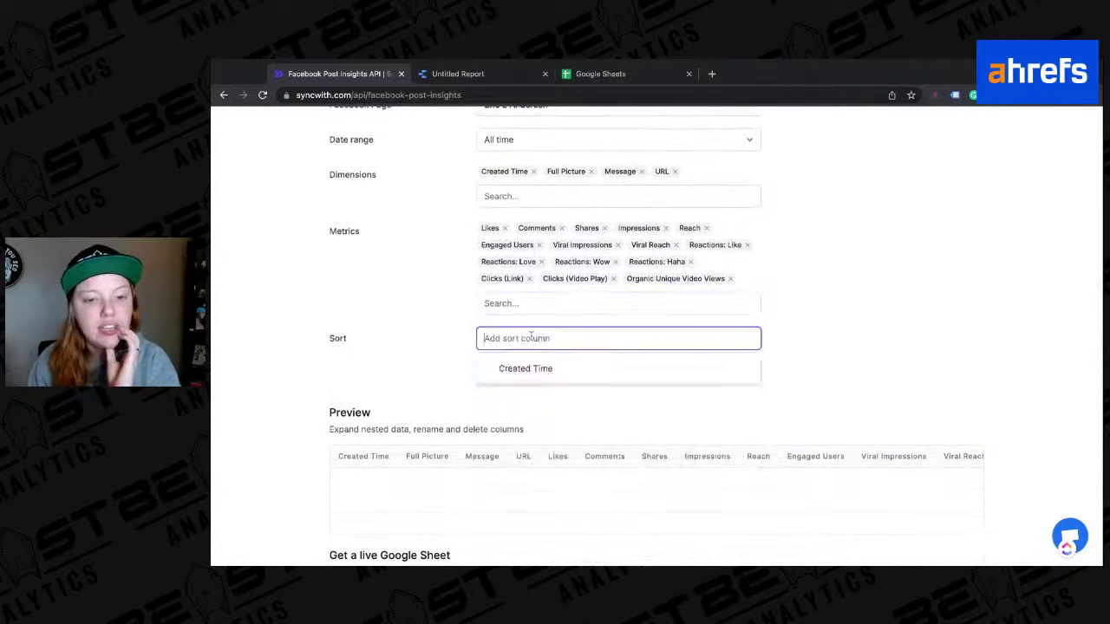
{"action": "left_click", "coordinate": [511, 368]}
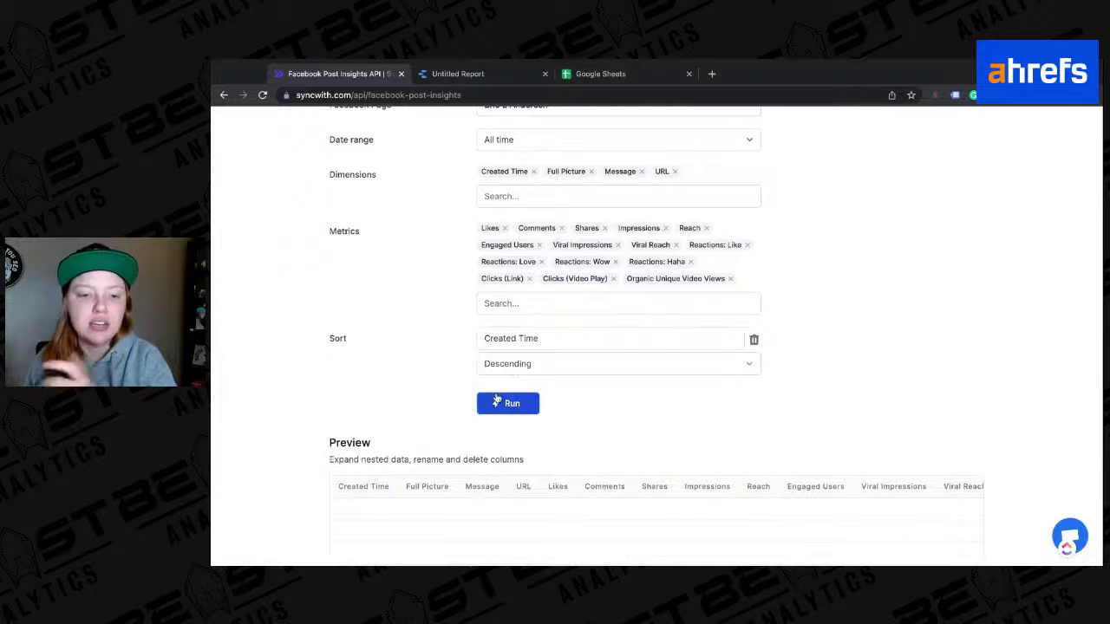
Step: Run the query and scroll through the 131-row, 19-column post preview
{"action": "left_click", "coordinate": [501, 404]}
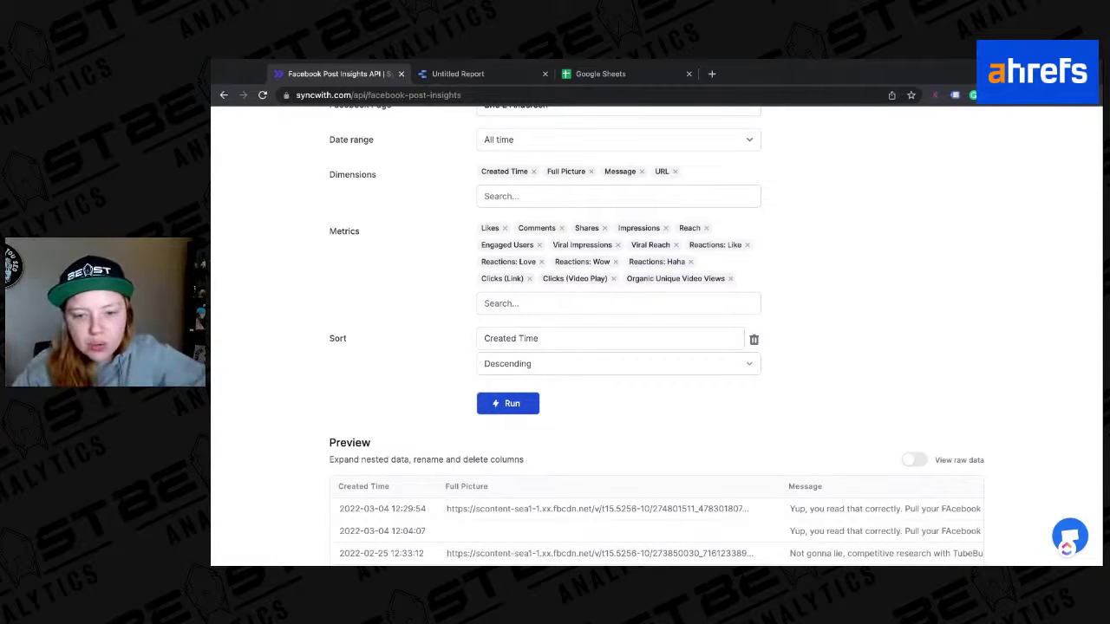
{"action": "scroll", "coordinate": [749, 341], "scroll_direction": "down", "scroll_amount": 3}
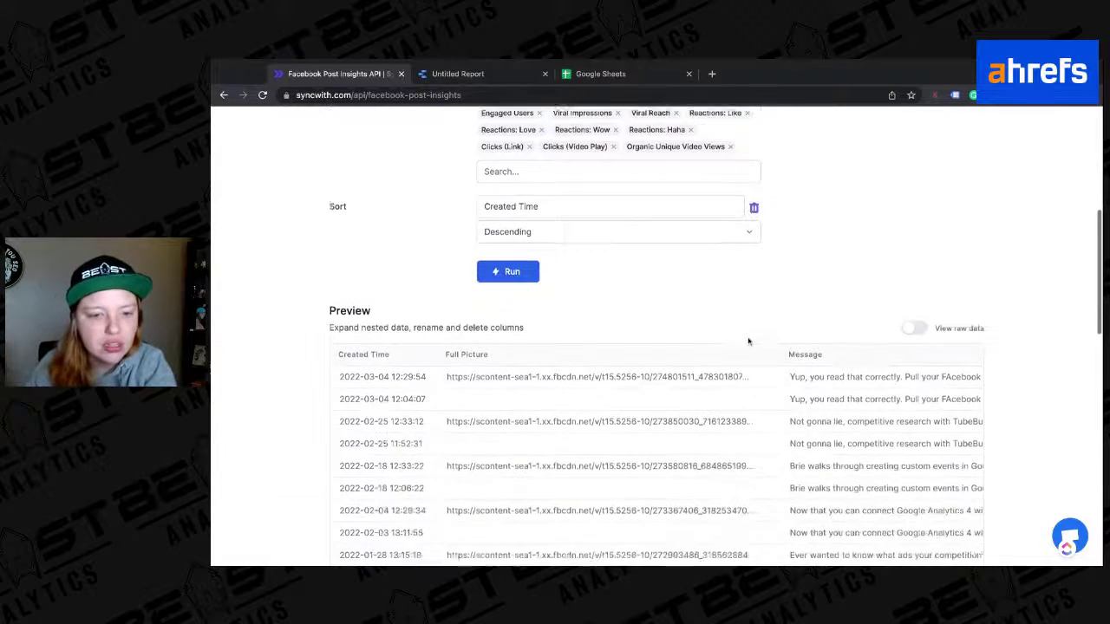
{"action": "scroll", "coordinate": [749, 340], "scroll_direction": "down", "scroll_amount": 10}
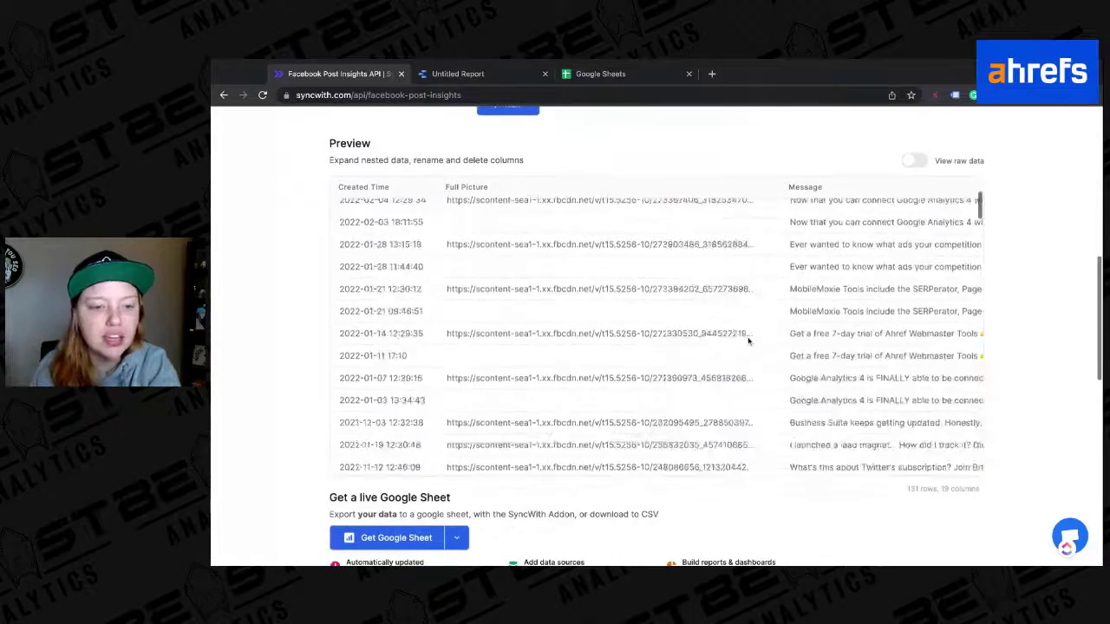
{"action": "scroll", "coordinate": [749, 341], "scroll_direction": "down", "scroll_amount": 10}
{"action": "scroll", "coordinate": [811, 229], "scroll_direction": "up", "scroll_amount": 15}
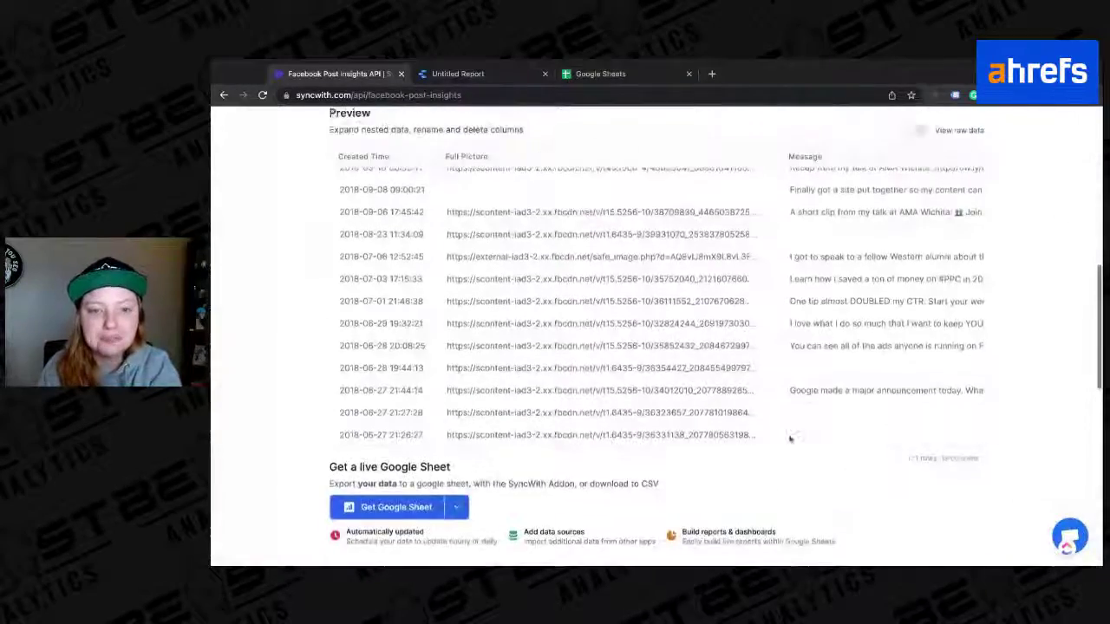
{"action": "scroll", "coordinate": [811, 230], "scroll_direction": "up", "scroll_amount": 3}
{"action": "scroll", "coordinate": [812, 228], "scroll_direction": "down", "scroll_amount": 5}
{"action": "scroll", "coordinate": [1013, 260], "scroll_direction": "down", "scroll_amount": 3}
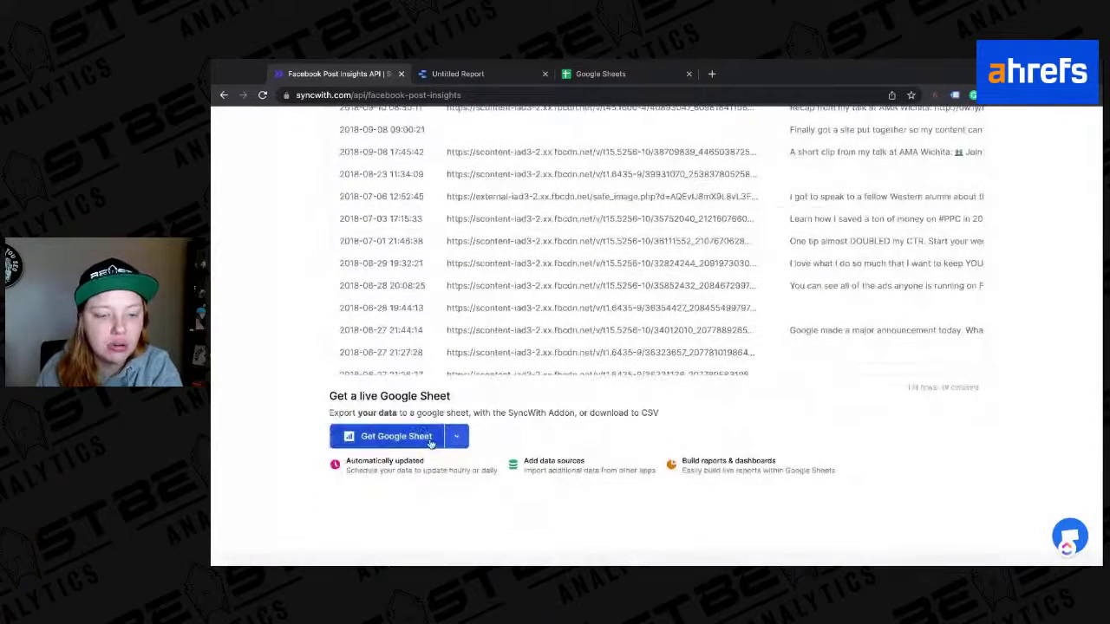
Step: Open the Facebook Post Insights [SyncWith] template and confirm the SyncWith add-on under Manage add-ons
{"action": "left_click", "coordinate": [374, 441]}
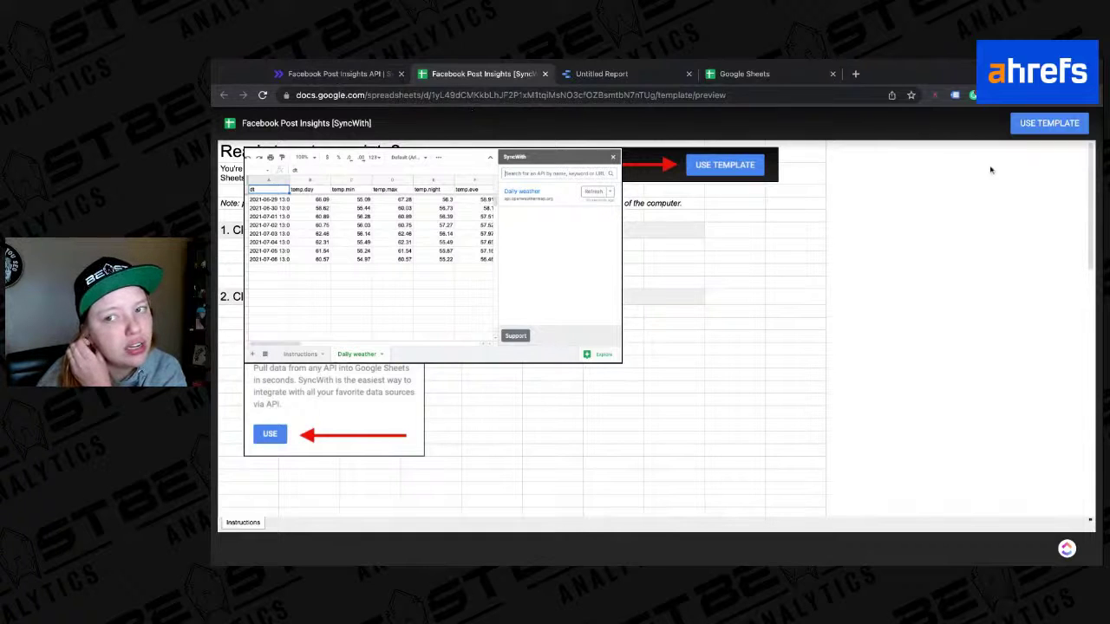
{"action": "left_click", "coordinate": [751, 74]}
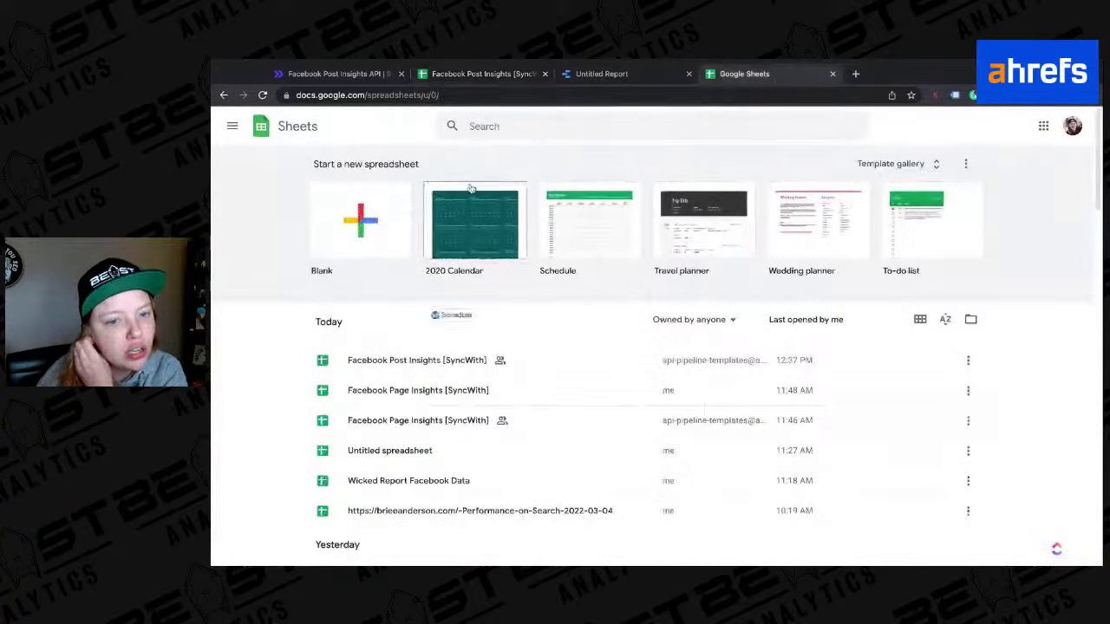
{"action": "left_click", "coordinate": [391, 453]}
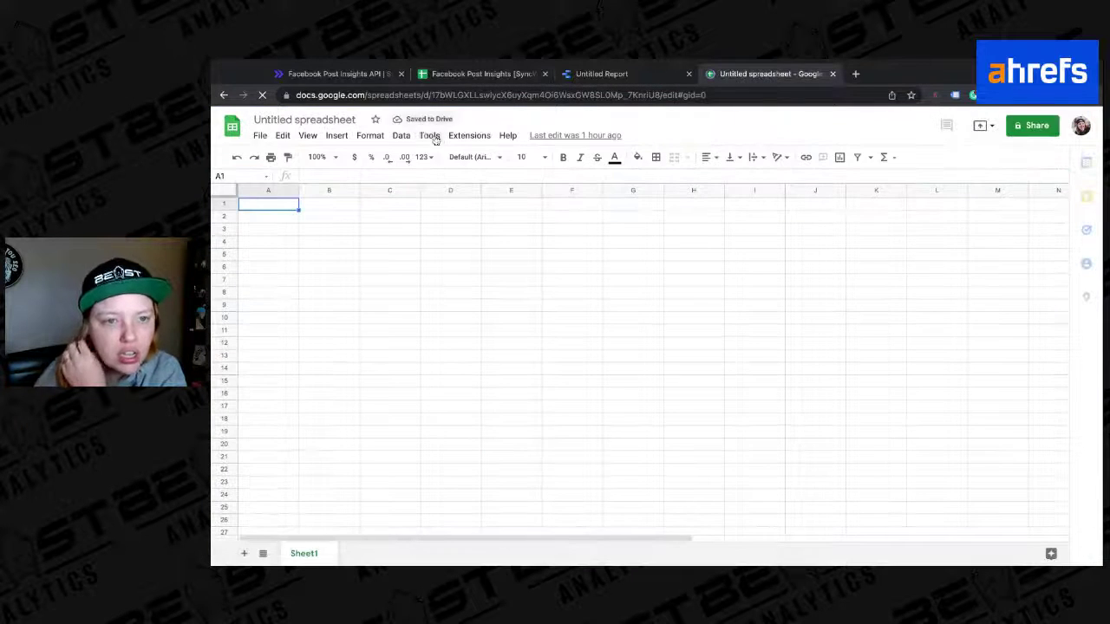
{"action": "left_click", "coordinate": [464, 137]}
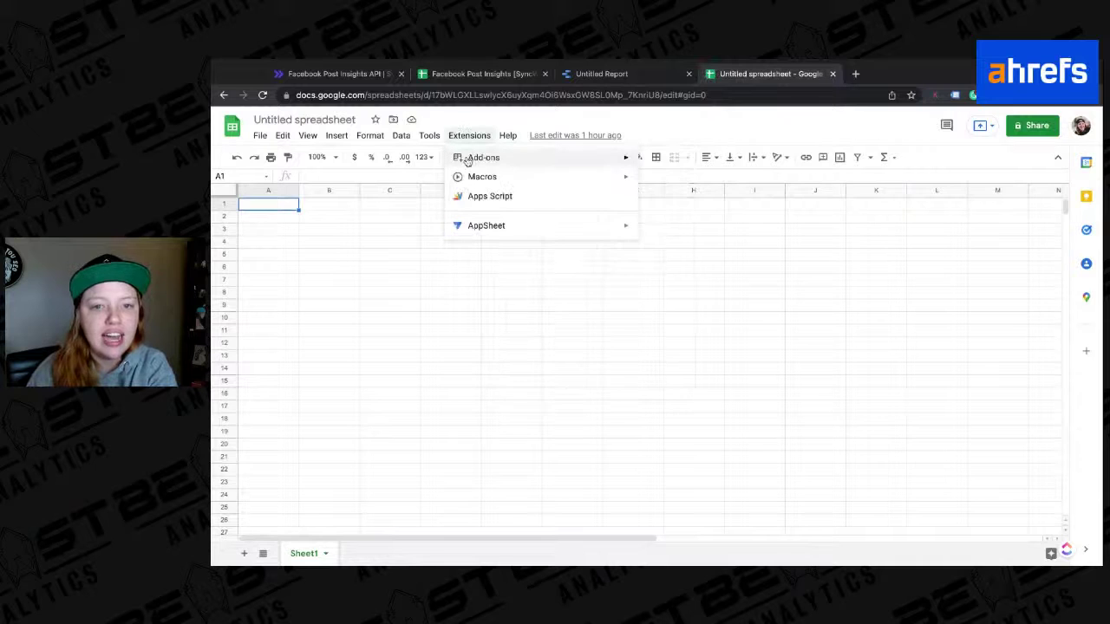
{"action": "mouse_move", "coordinate": [469, 158]}
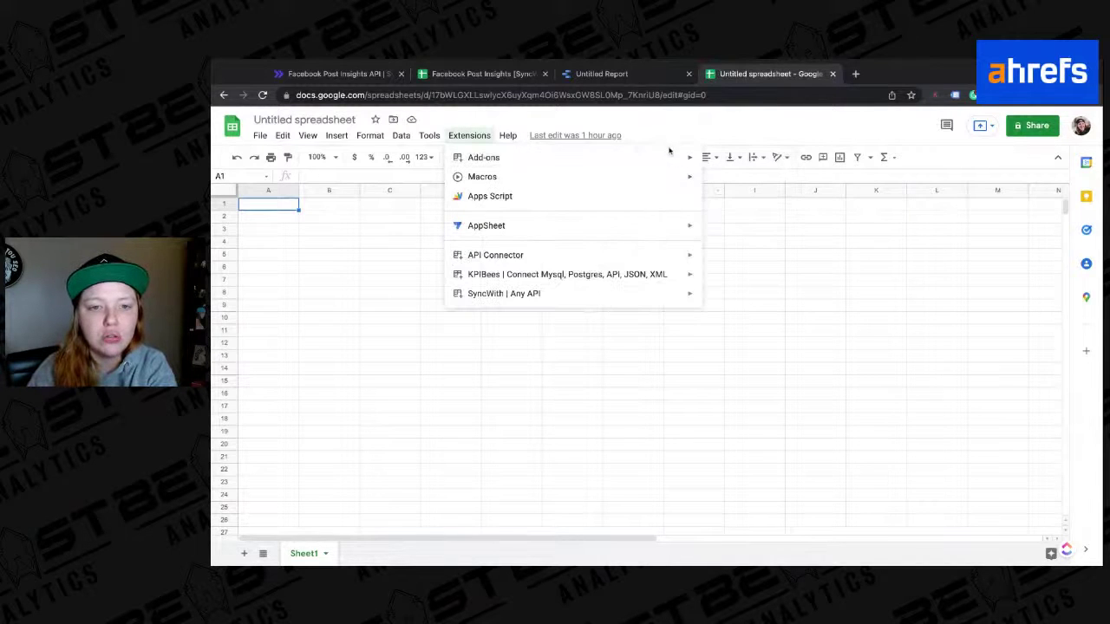
{"action": "mouse_move", "coordinate": [668, 155]}
{"action": "left_click", "coordinate": [751, 183]}
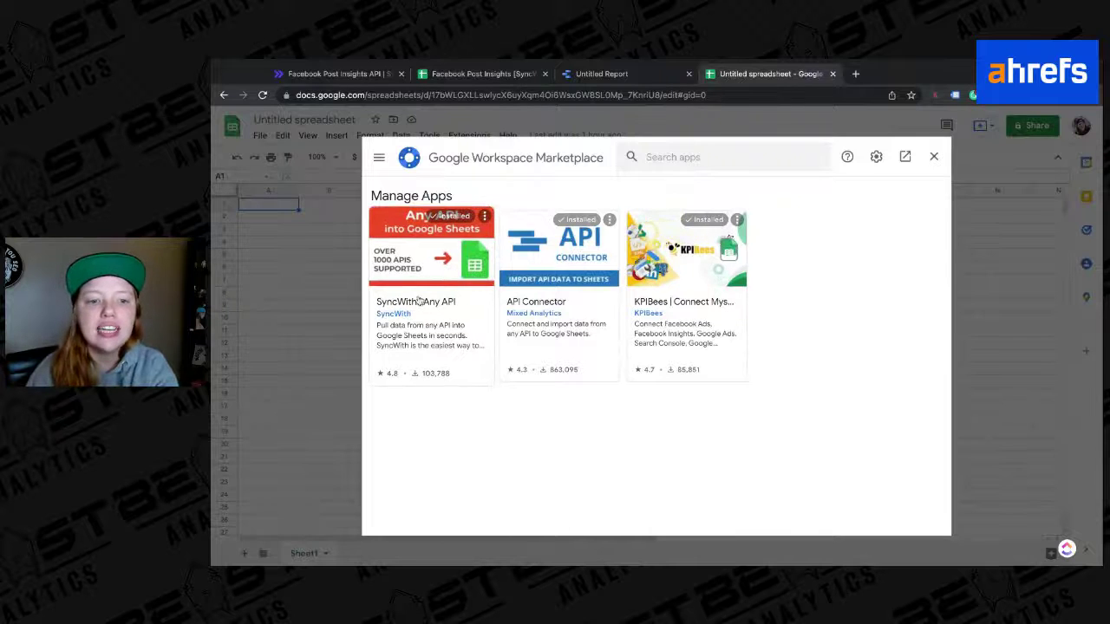
{"action": "left_click", "coordinate": [833, 74]}
Step: Copy the Facebook Post Insights template and run SyncWith to import the post data
{"action": "left_click", "coordinate": [481, 73]}
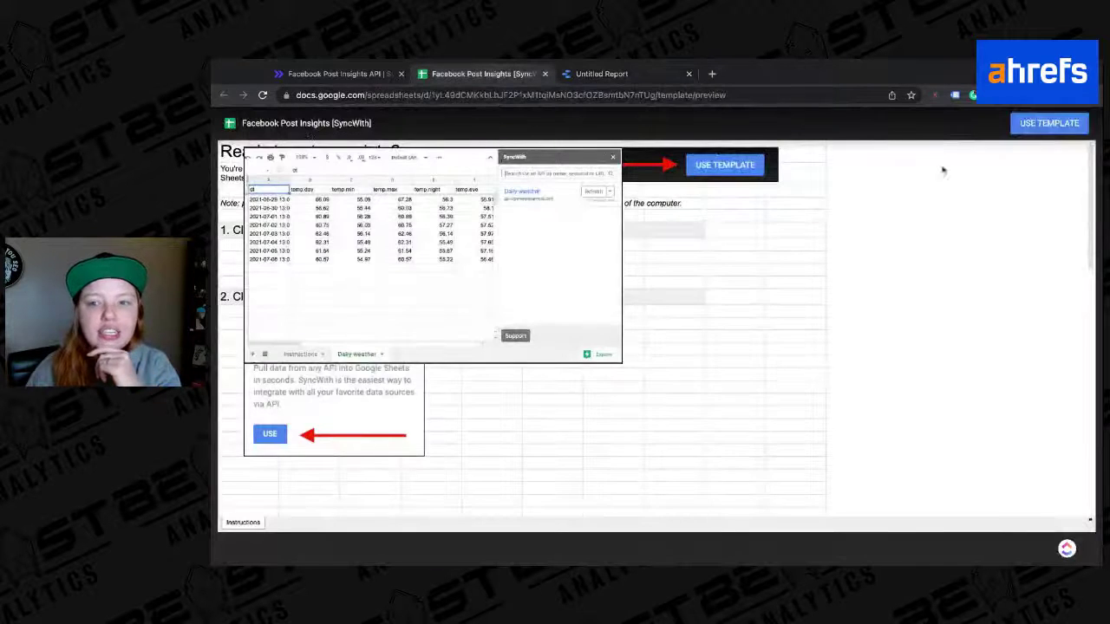
{"action": "left_click", "coordinate": [1027, 130]}
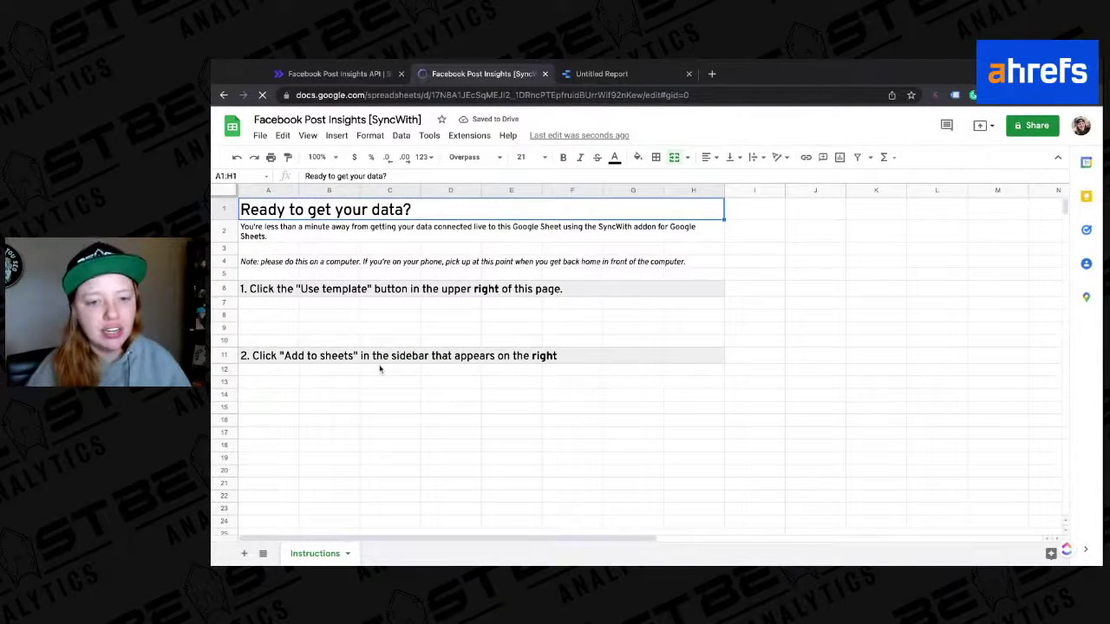
{"action": "scroll", "coordinate": [379, 369], "scroll_direction": "down", "scroll_amount": 20}
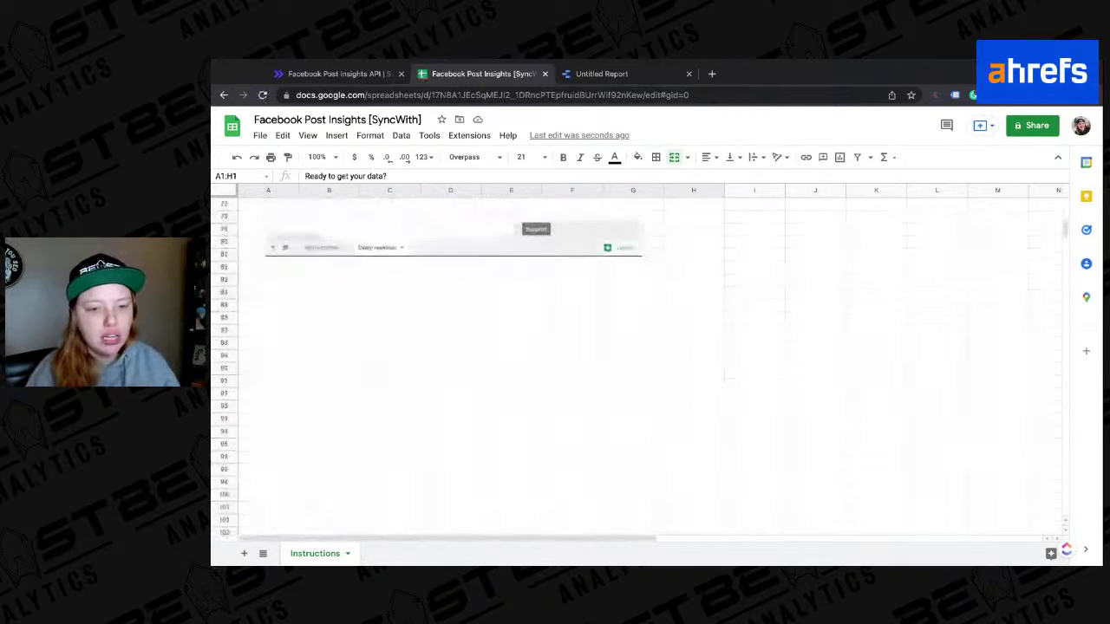
{"action": "scroll", "coordinate": [468, 364], "scroll_direction": "up", "scroll_amount": 20}
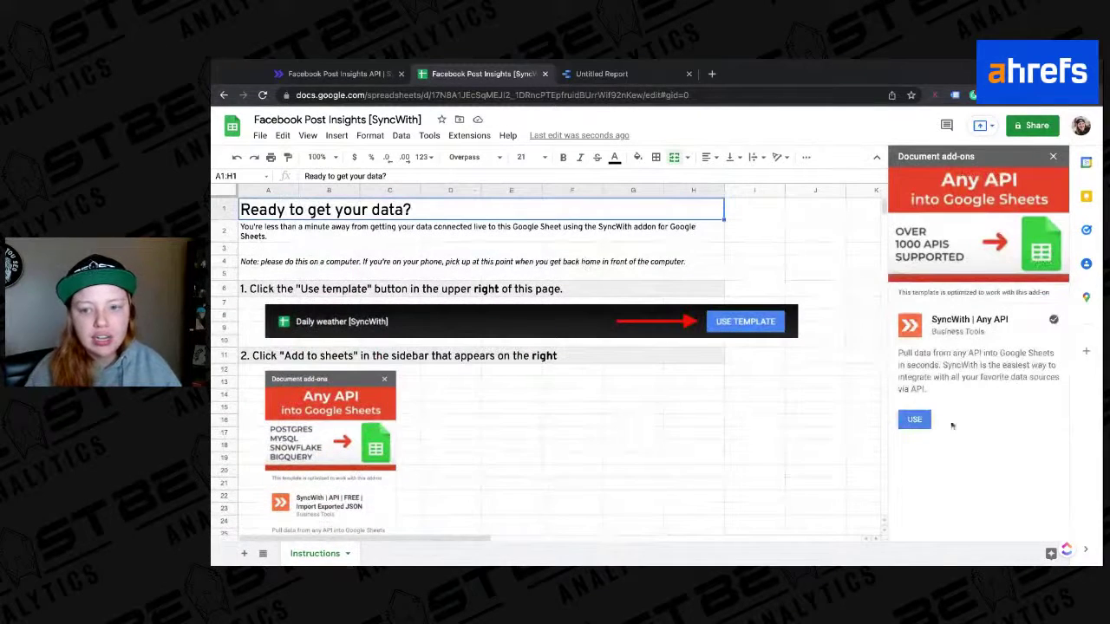
{"action": "left_click", "coordinate": [915, 419]}
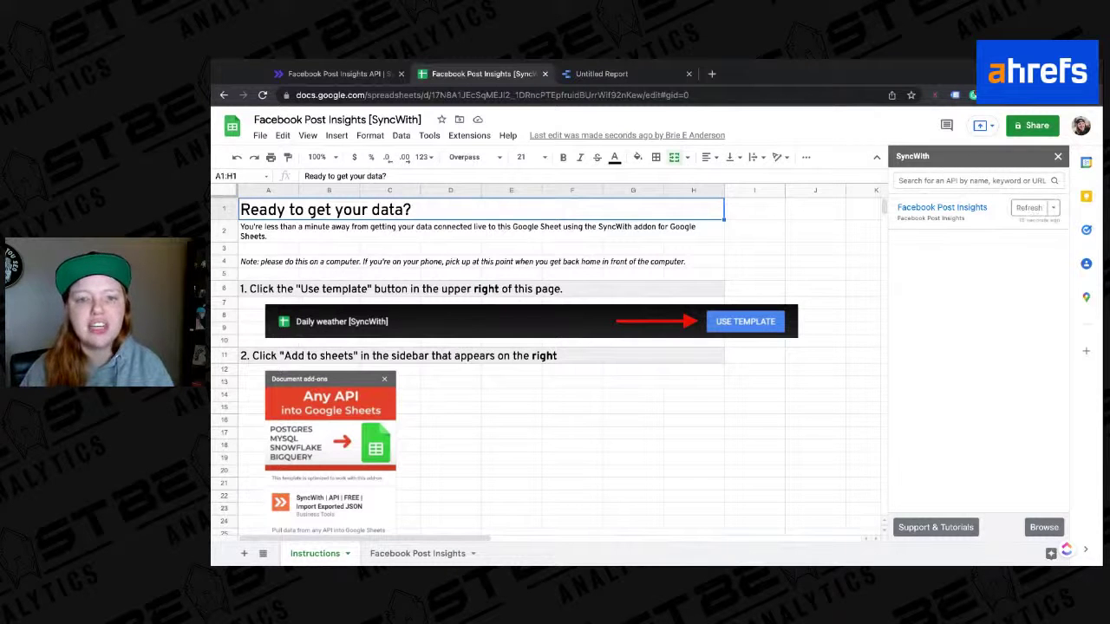
Step: Return to the Facebook Post Insights sheet and open SyncWith's Manage connections from Extensions
{"action": "left_click", "coordinate": [338, 74]}
{"action": "left_click", "coordinate": [438, 76]}
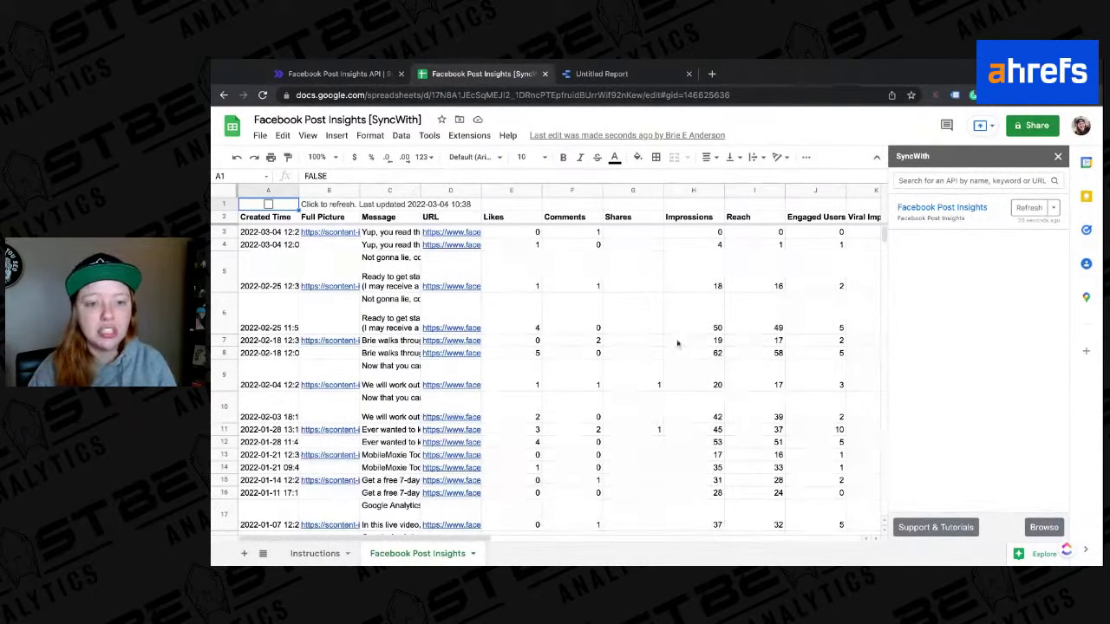
{"action": "scroll", "coordinate": [709, 336], "scroll_direction": "right", "scroll_amount": 5}
{"action": "scroll", "coordinate": [607, 312], "scroll_direction": "left", "scroll_amount": 5}
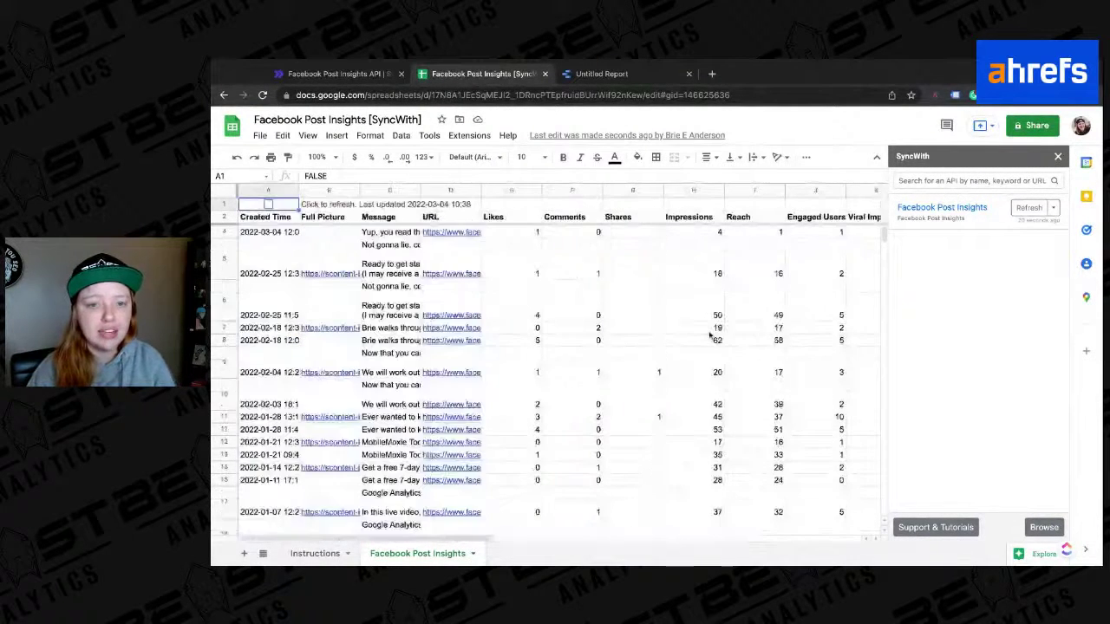
{"action": "scroll", "coordinate": [464, 283], "scroll_direction": "down", "scroll_amount": 1}
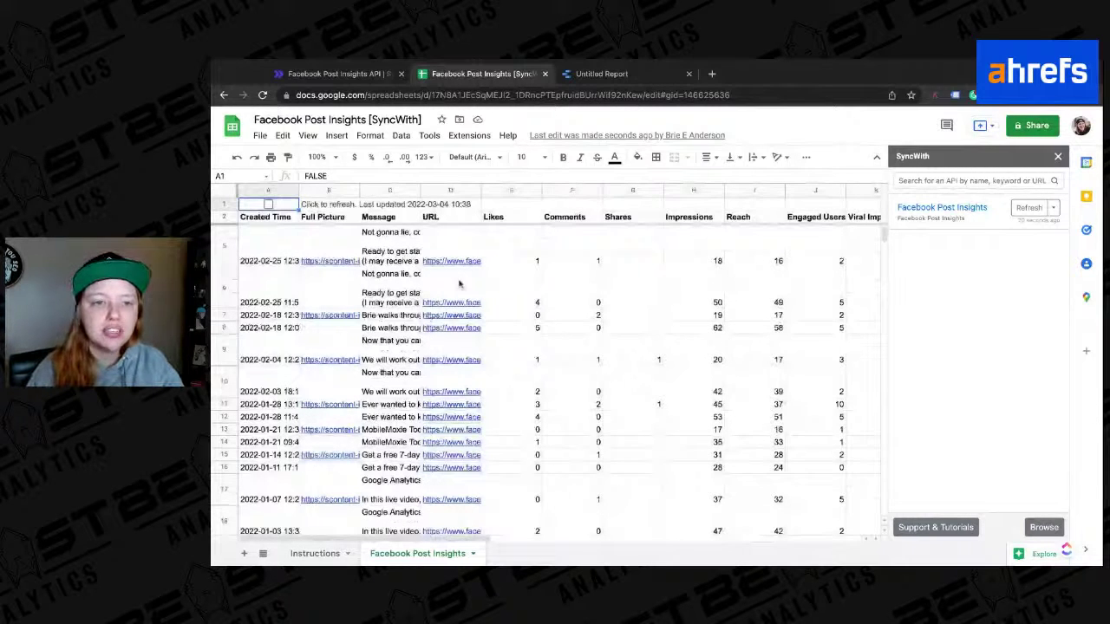
{"action": "left_click", "coordinate": [470, 136]}
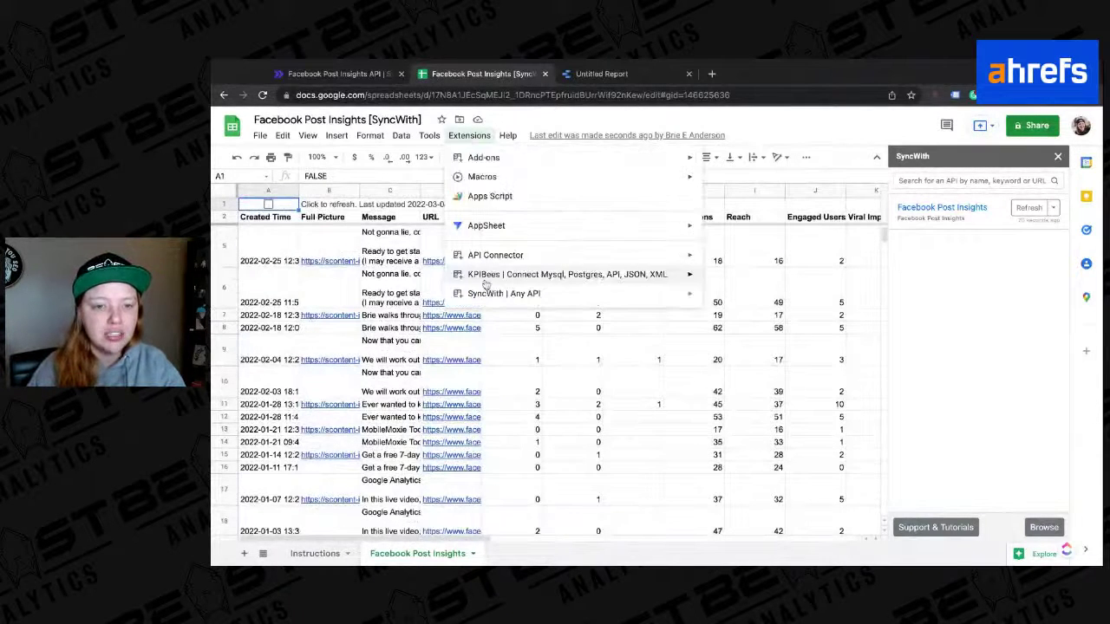
{"action": "mouse_move", "coordinate": [498, 293]}
{"action": "left_click", "coordinate": [718, 298]}
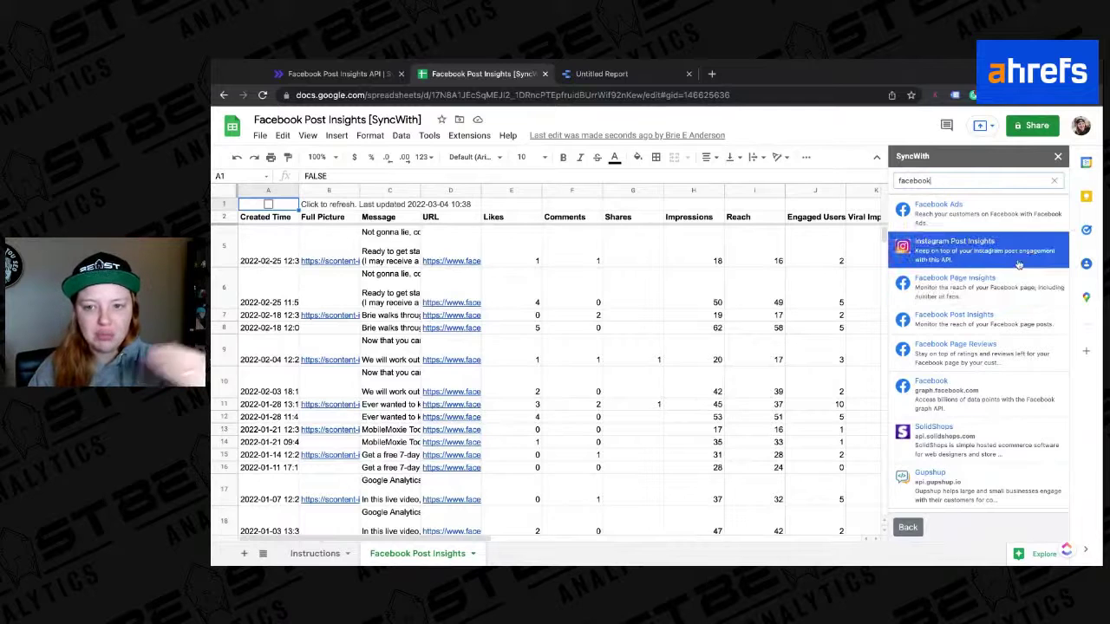
{"action": "scroll", "coordinate": [1002, 324], "scroll_direction": "down", "scroll_amount": 1}
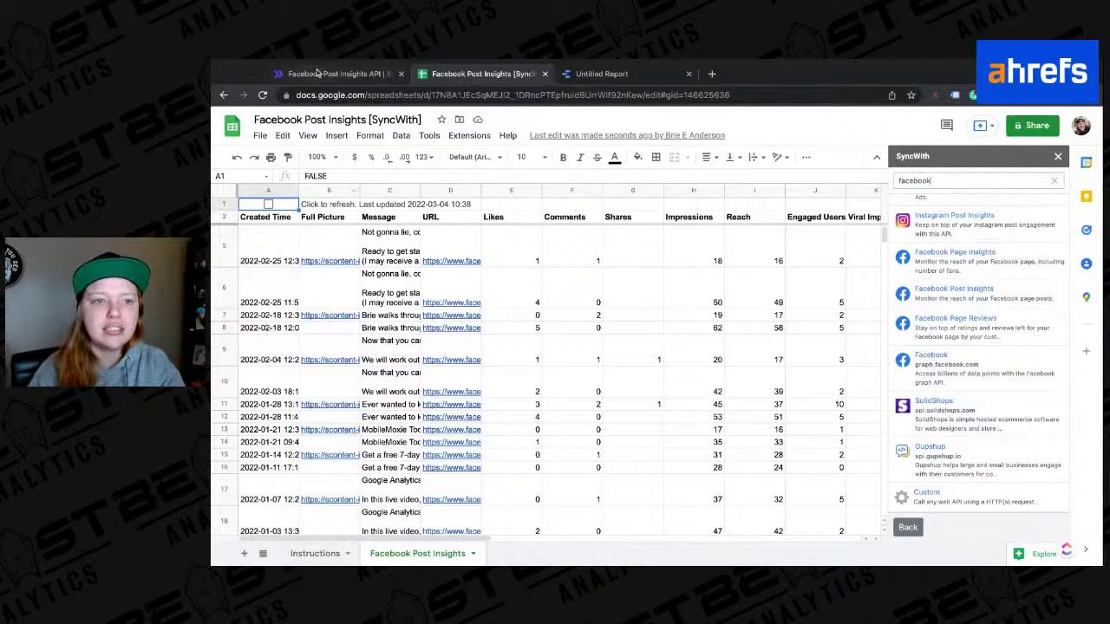
Step: Leave the SyncWith API search results and close the SyncWith sidebar on the Facebook Post Insights sheet
{"action": "left_click", "coordinate": [338, 74]}
{"action": "scroll", "coordinate": [620, 203], "scroll_direction": "up", "scroll_amount": 15}
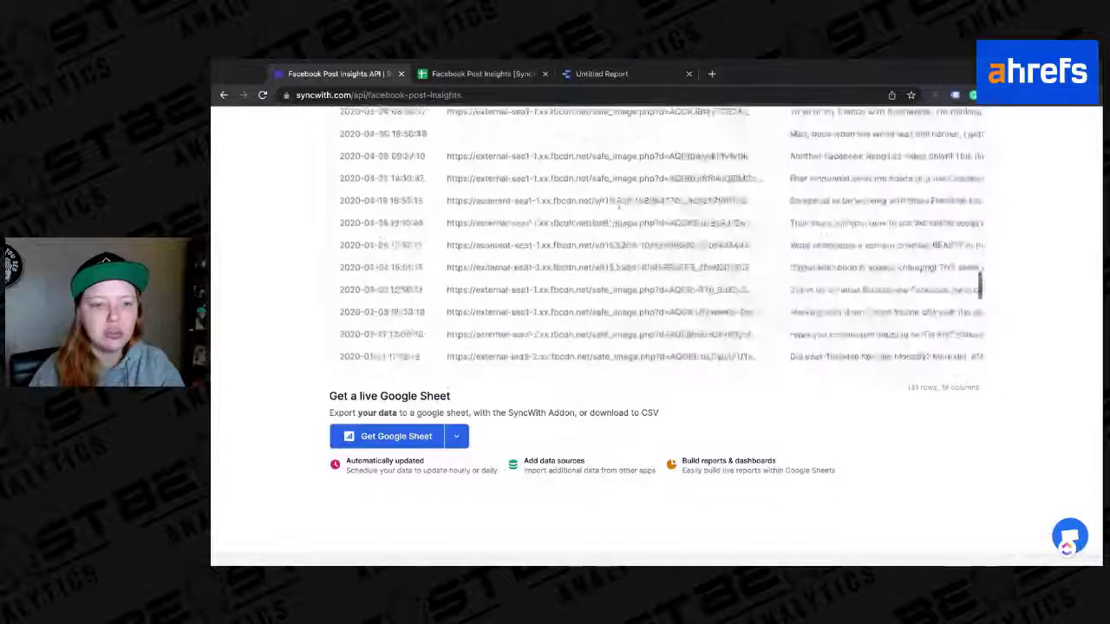
{"action": "scroll", "coordinate": [565, 166], "scroll_direction": "up", "scroll_amount": 15}
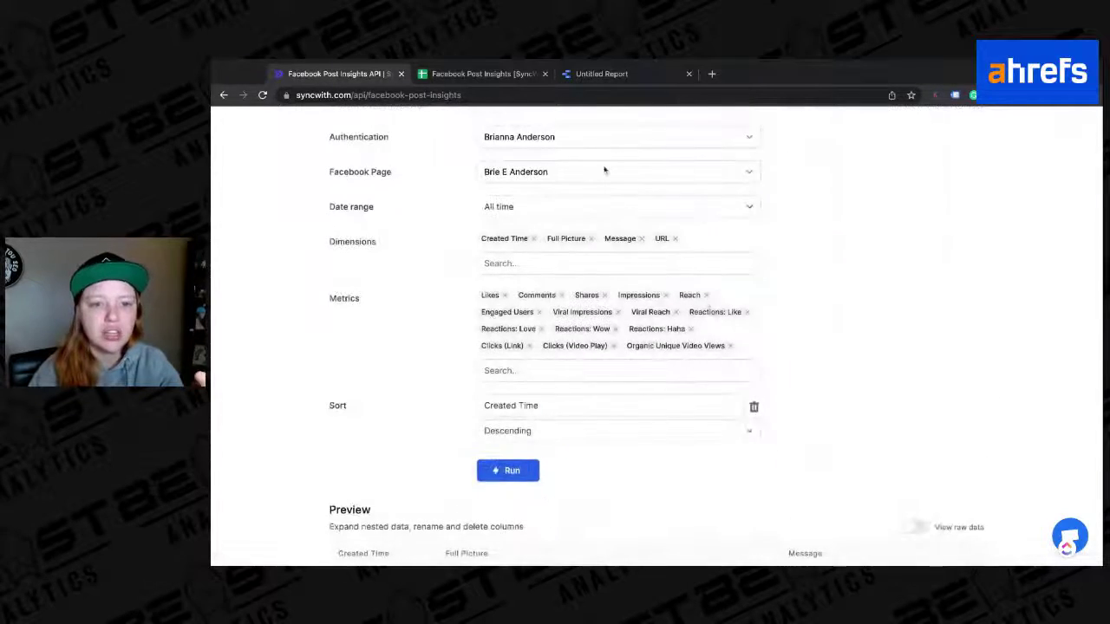
{"action": "left_click", "coordinate": [639, 75]}
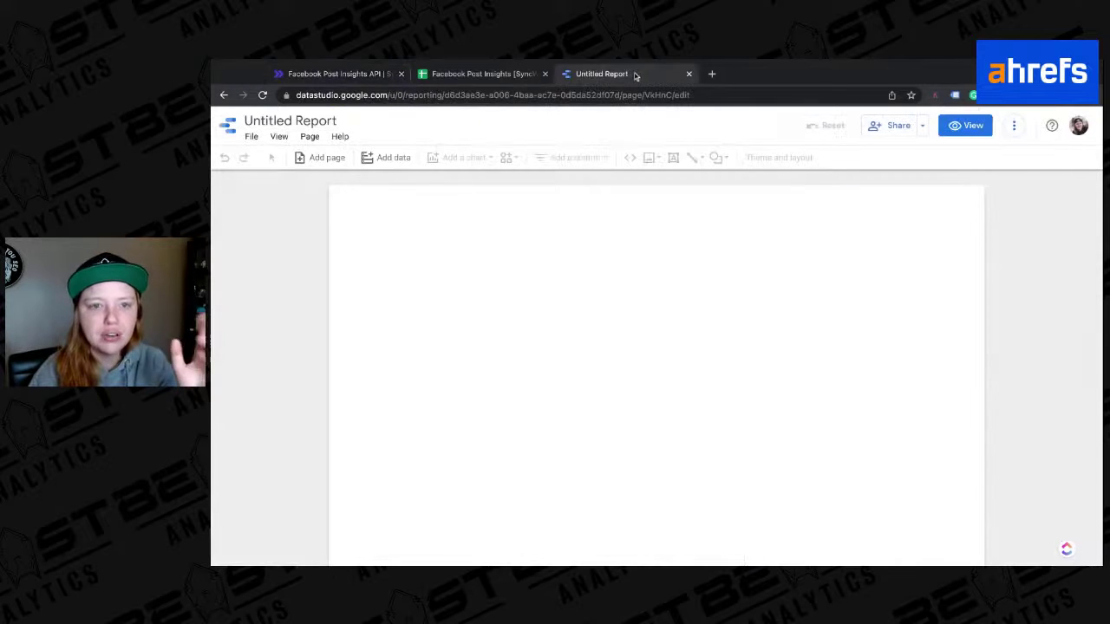
{"action": "left_click", "coordinate": [502, 77]}
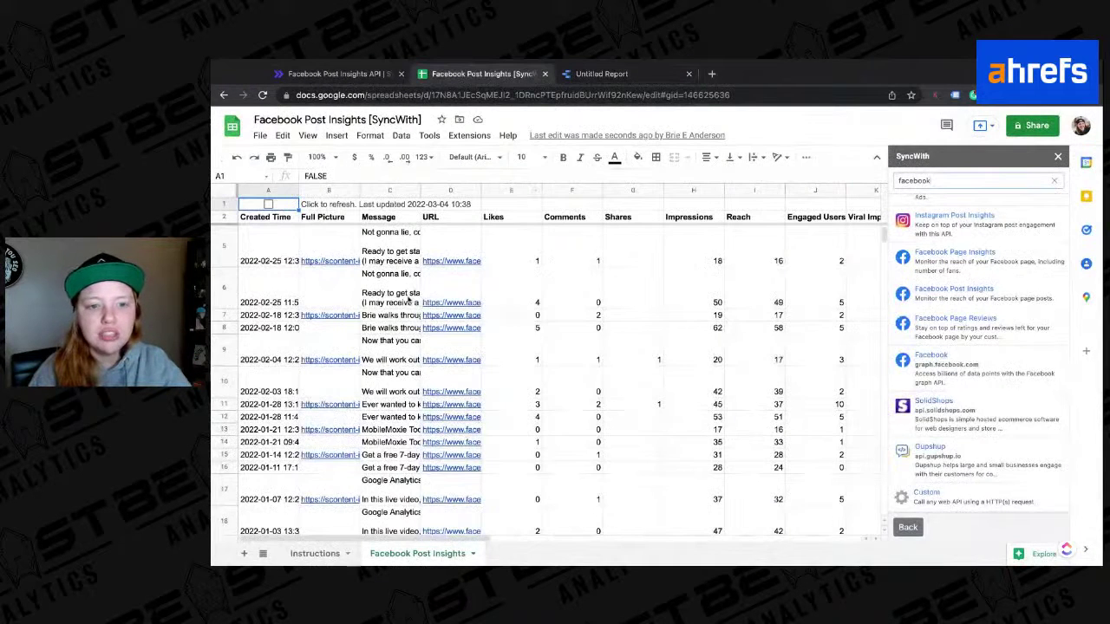
{"action": "scroll", "coordinate": [655, 278], "scroll_direction": "up", "scroll_amount": 1}
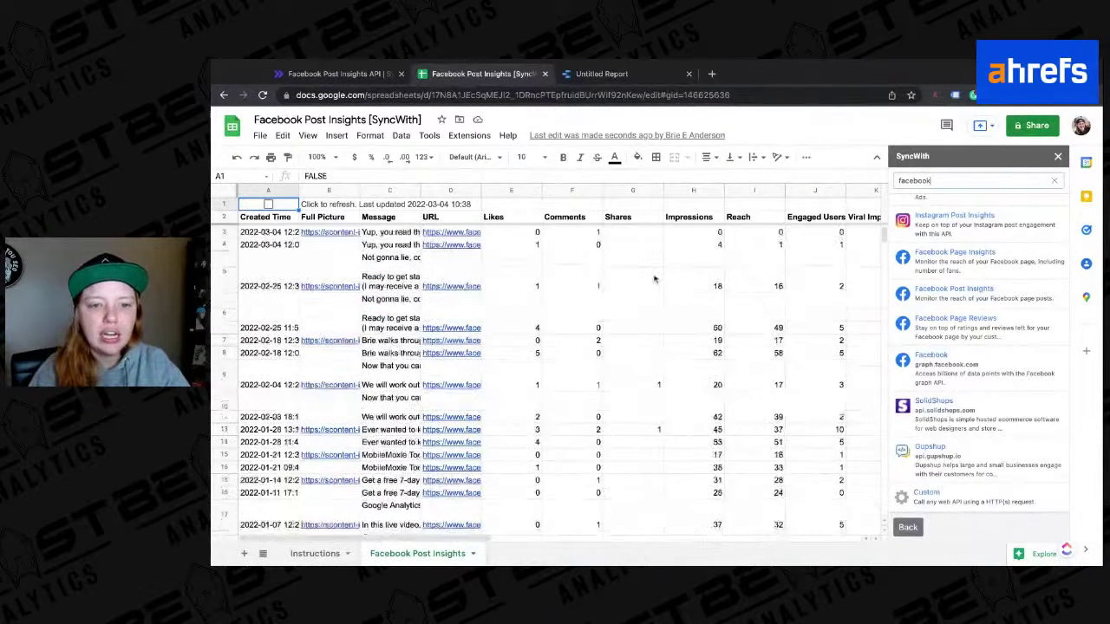
{"action": "scroll", "coordinate": [655, 279], "scroll_direction": "right", "scroll_amount": 1}
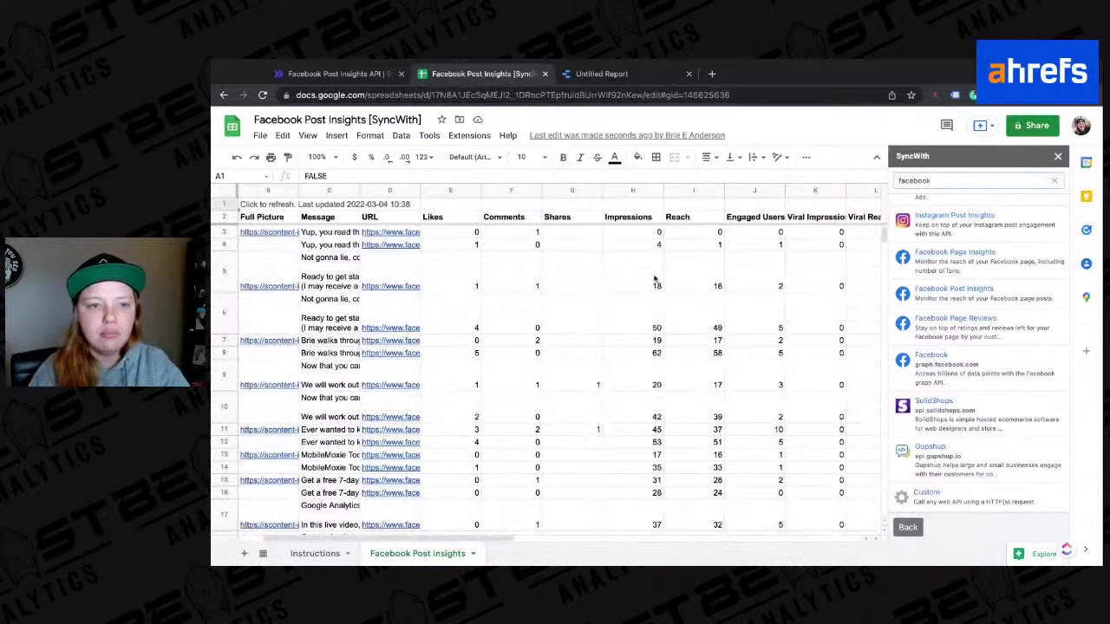
{"action": "left_click", "coordinate": [1058, 157]}
{"action": "left_click", "coordinate": [1058, 157]}
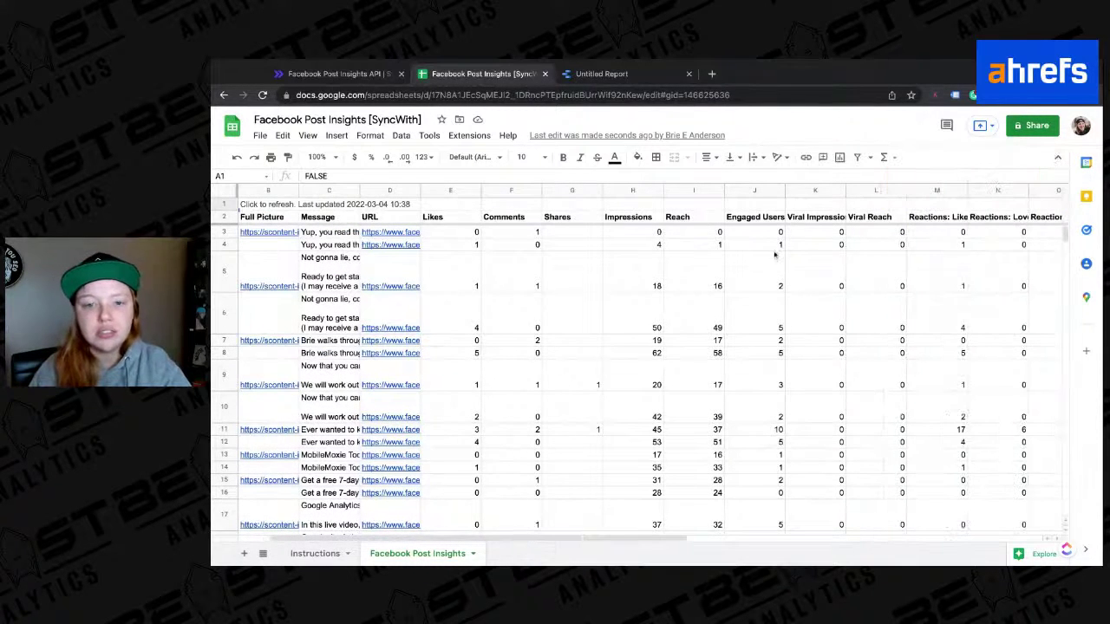
{"action": "scroll", "coordinate": [774, 254], "scroll_direction": "left", "scroll_amount": 1}
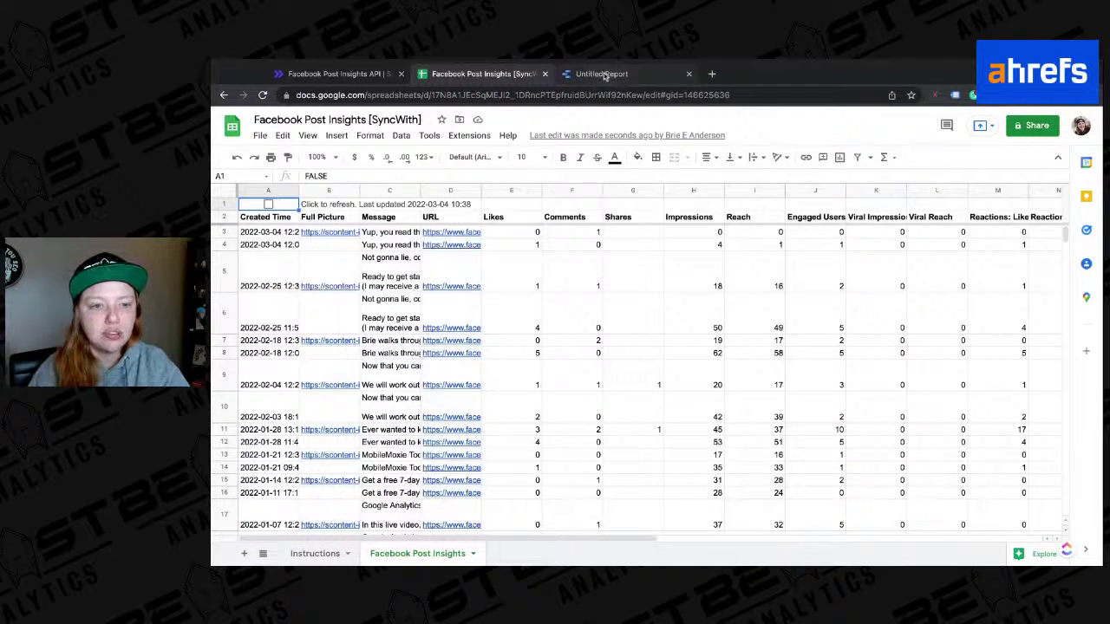
Step: Select row 1 and reopen Extensions > SyncWith | Any API > Manage connections
{"action": "left_click", "coordinate": [222, 207]}
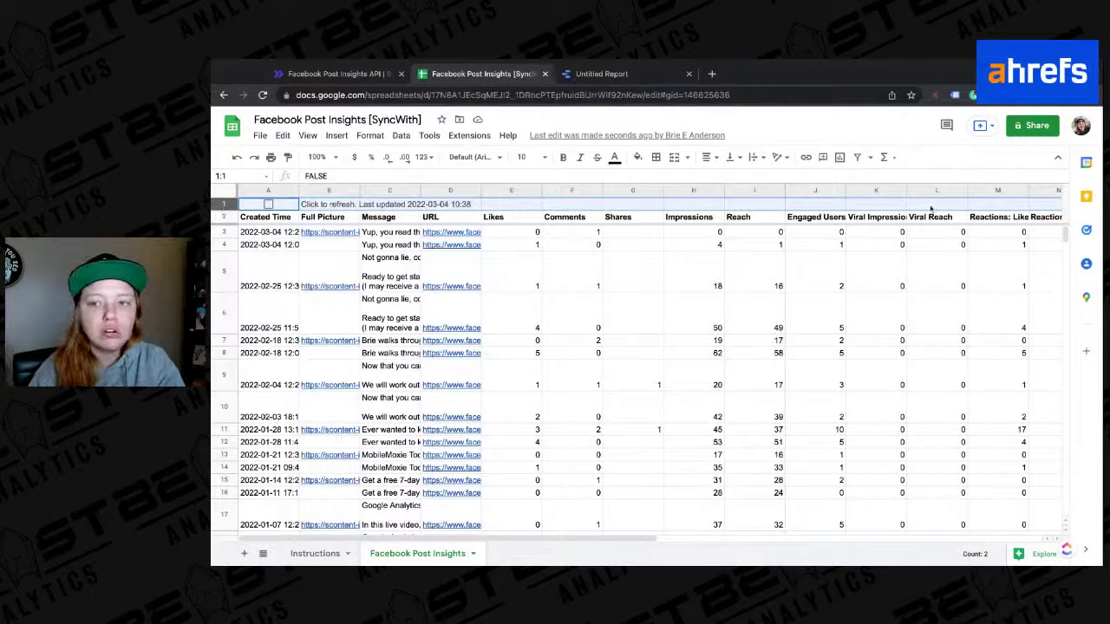
{"action": "left_click", "coordinate": [469, 135]}
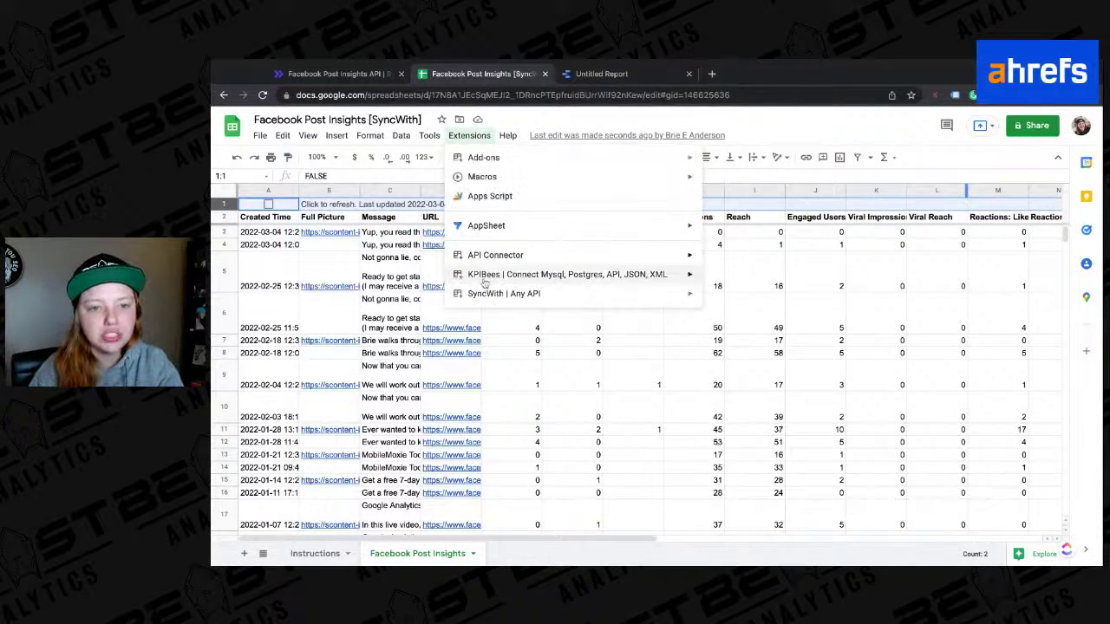
{"action": "mouse_move", "coordinate": [520, 294]}
{"action": "left_click", "coordinate": [737, 295]}
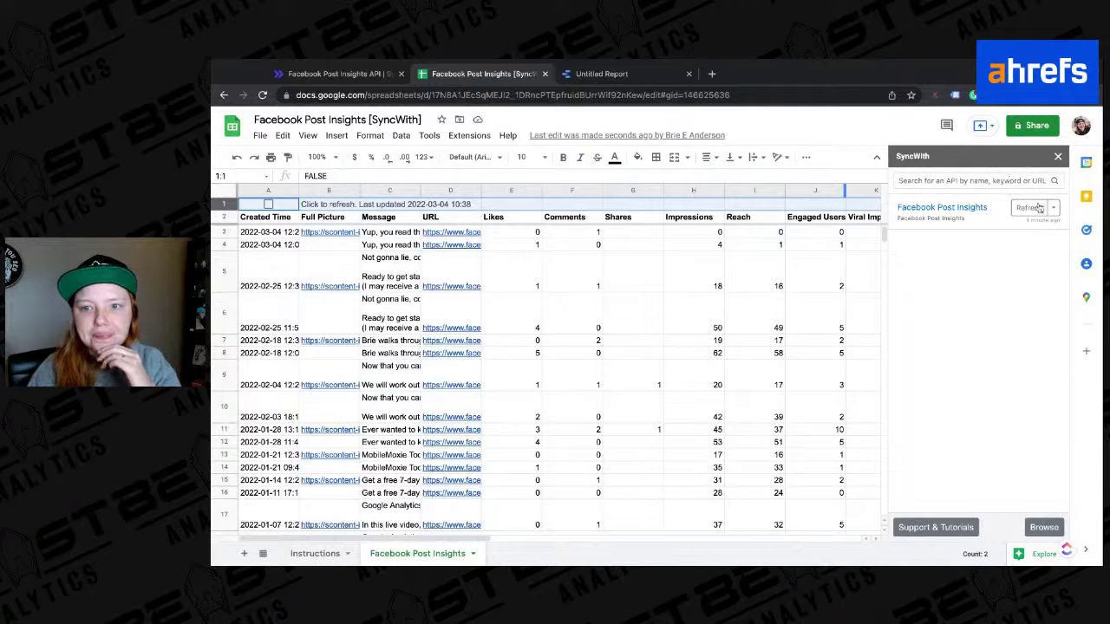
Step: Edit the Facebook Post Insights connection, set Status row to Hide status row, and update it
{"action": "left_click", "coordinate": [1054, 207]}
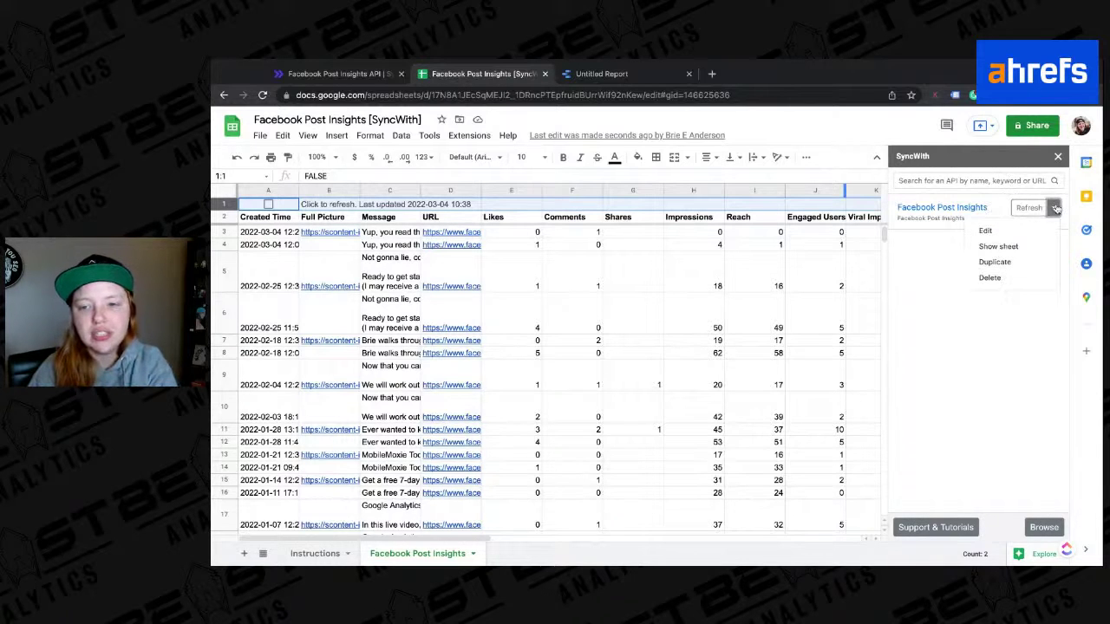
{"action": "left_click", "coordinate": [1046, 232]}
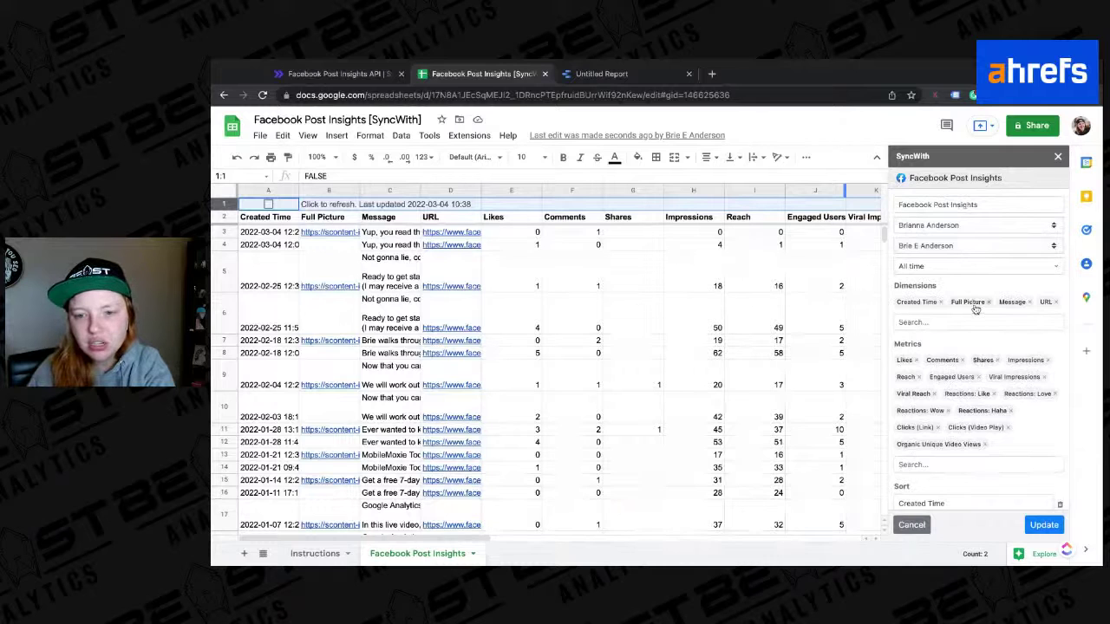
{"action": "scroll", "coordinate": [971, 364], "scroll_direction": "down", "scroll_amount": 3}
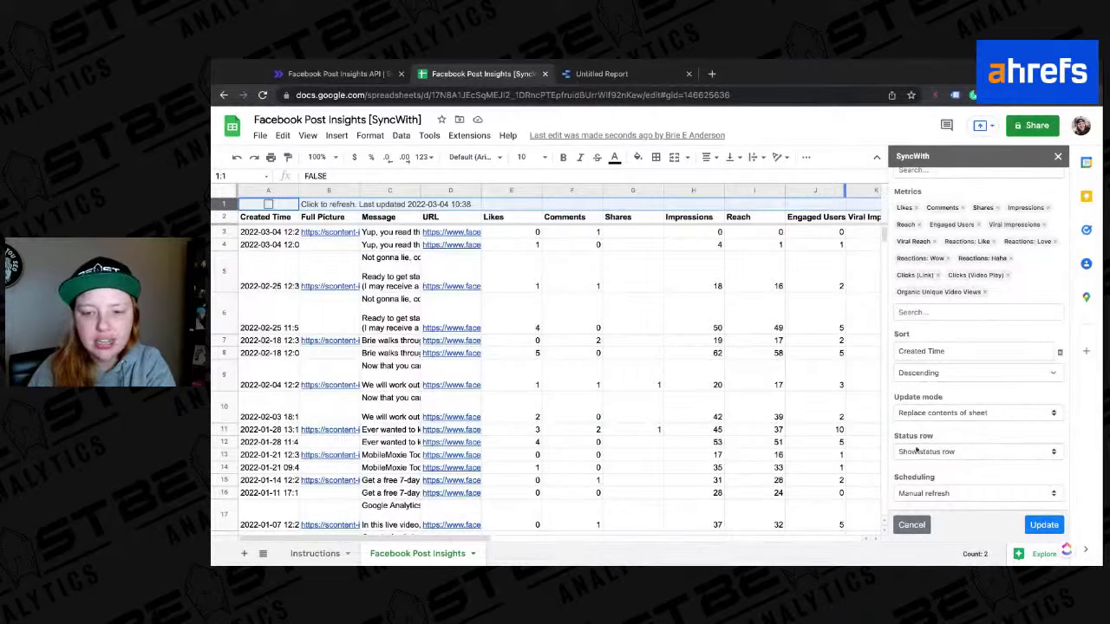
{"action": "left_click", "coordinate": [915, 468]}
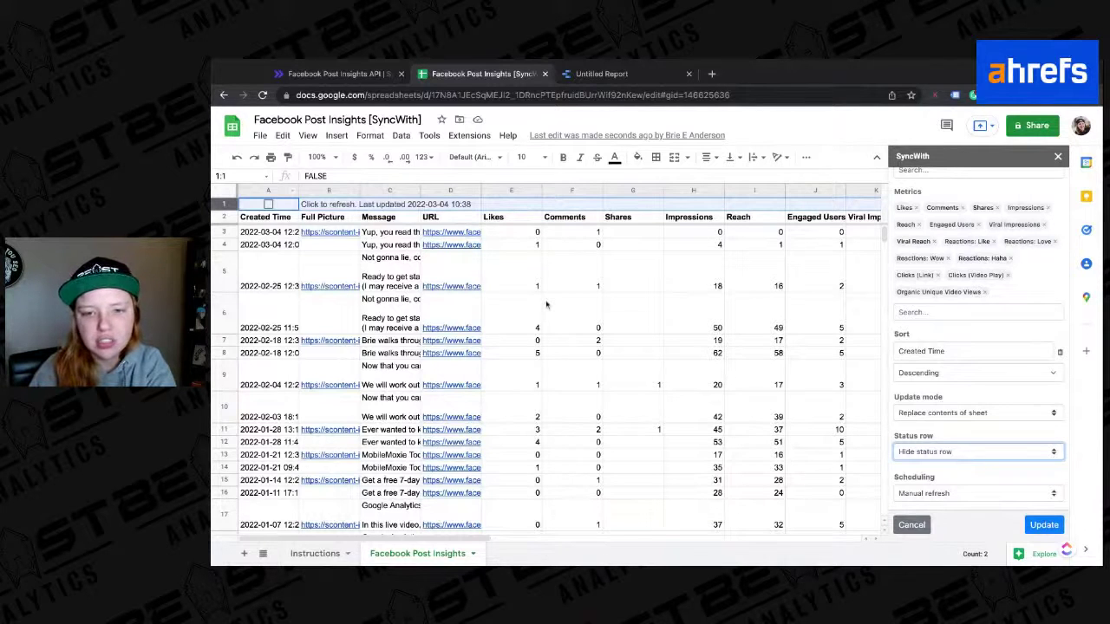
{"action": "left_click", "coordinate": [1038, 526]}
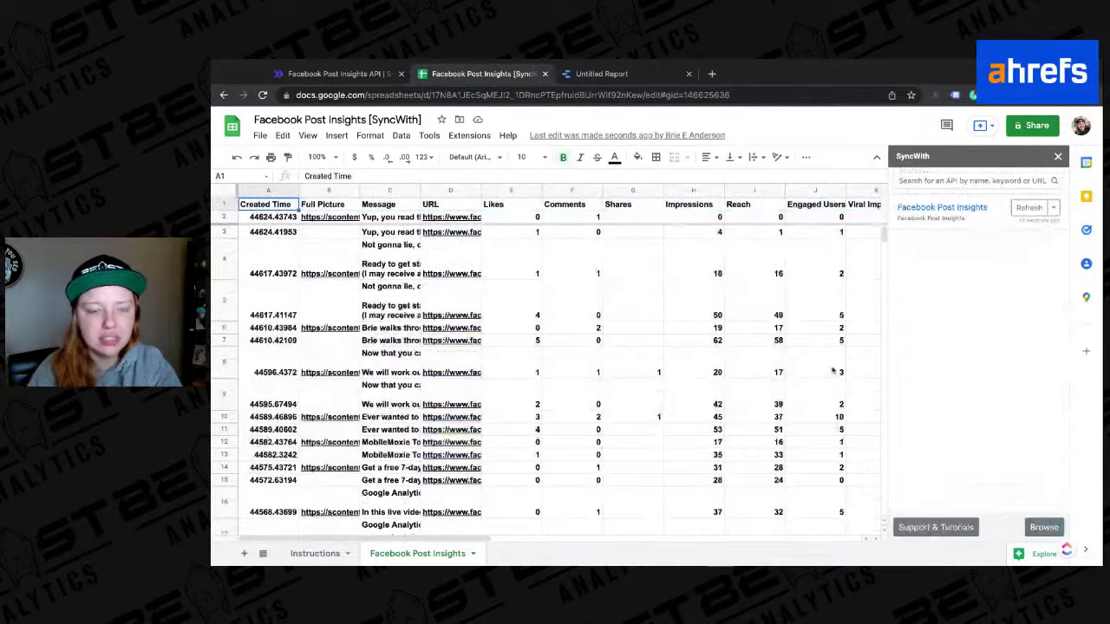
Step: Unfreeze rows from row 2's extra row actions, then close the SyncWith sidebar
{"action": "scroll", "coordinate": [833, 371], "scroll_direction": "down", "scroll_amount": 2}
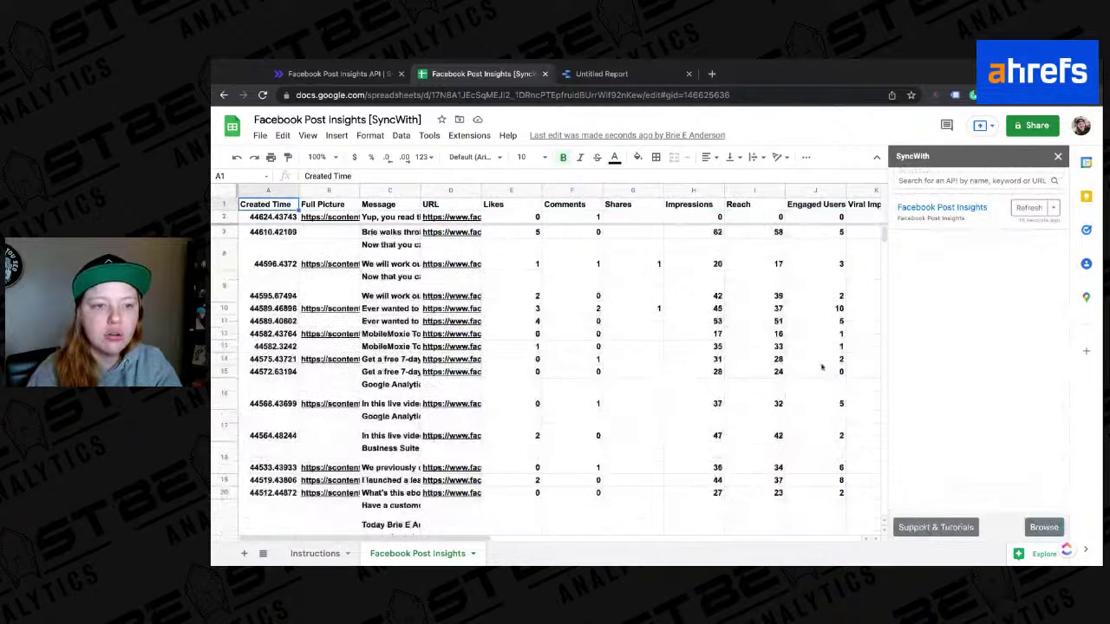
{"action": "scroll", "coordinate": [822, 368], "scroll_direction": "up", "scroll_amount": 3}
{"action": "scroll", "coordinate": [764, 236], "scroll_direction": "right", "scroll_amount": 2}
{"action": "right_click", "coordinate": [224, 217]}
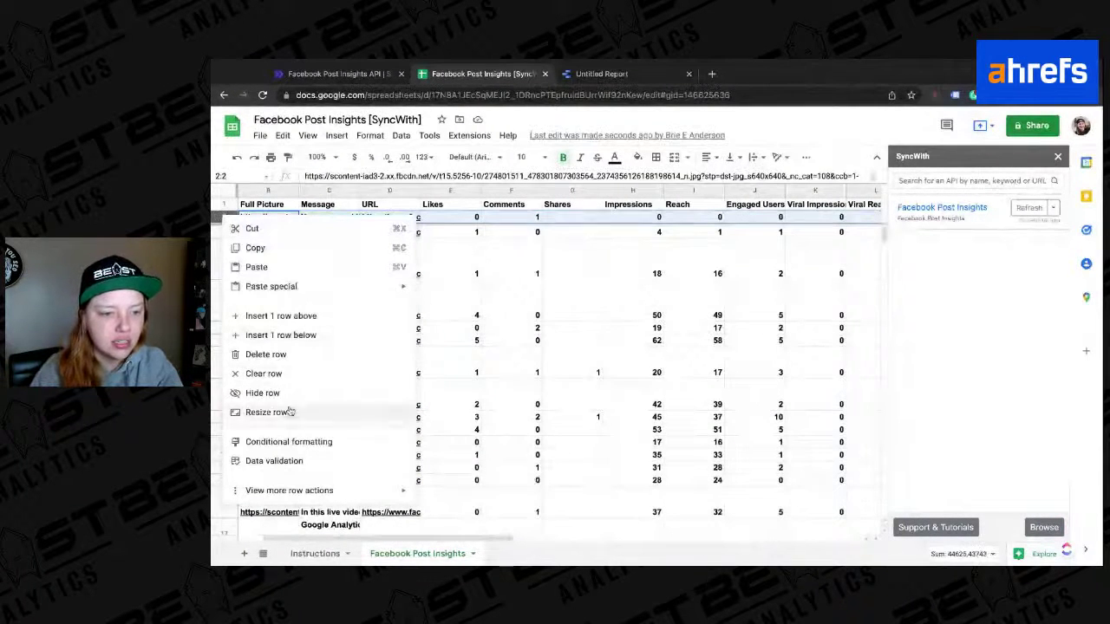
{"action": "mouse_move", "coordinate": [282, 491]}
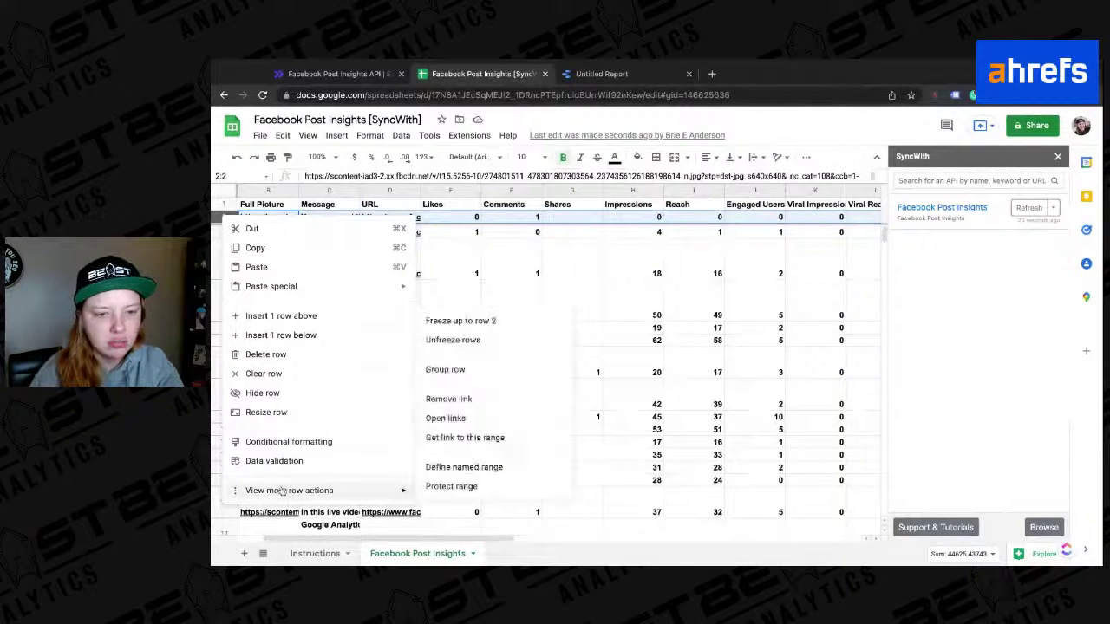
{"action": "left_click", "coordinate": [501, 340]}
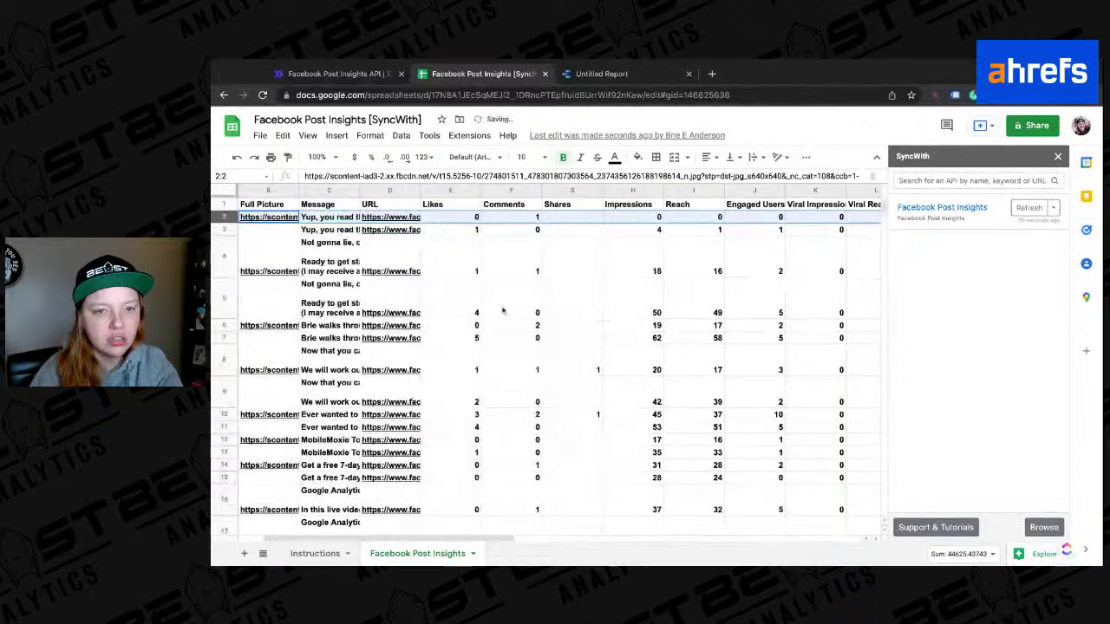
{"action": "left_click", "coordinate": [578, 276]}
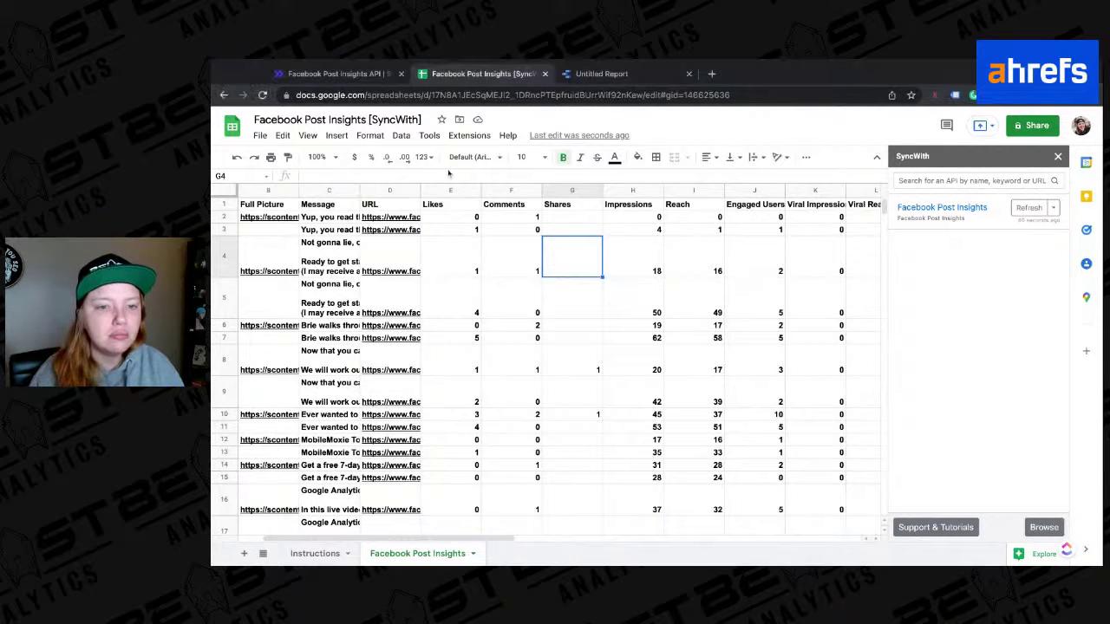
{"action": "left_click", "coordinate": [1058, 157]}
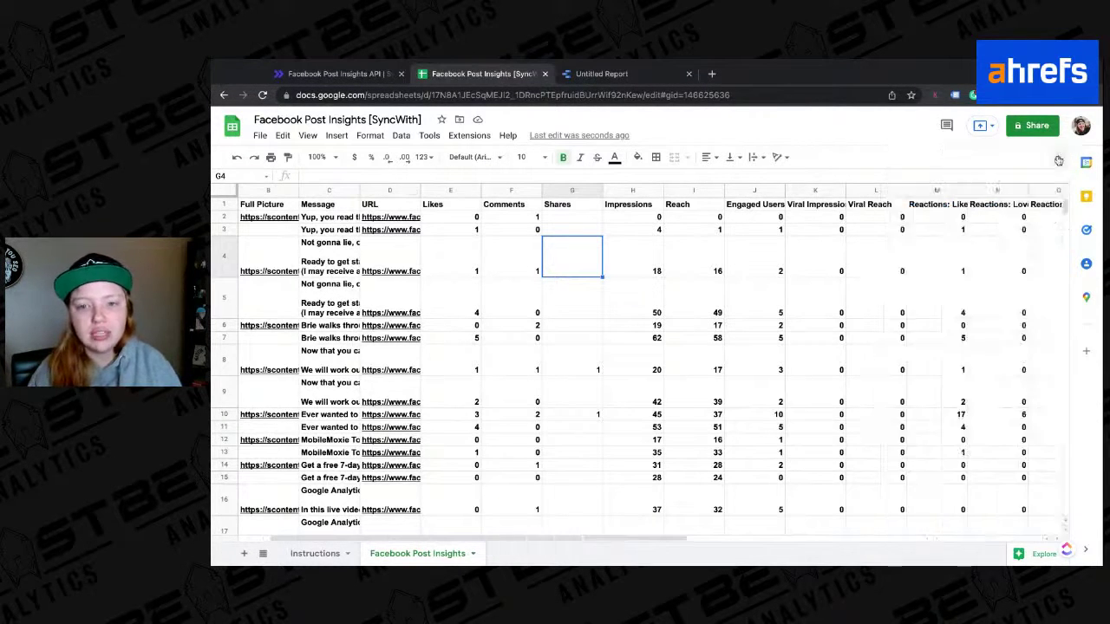
Step: Add a Google Sheets source: Facebook Page Insights [SyncWith] spreadsheet, Facebook Page Insights worksheet
{"action": "left_click", "coordinate": [607, 74]}
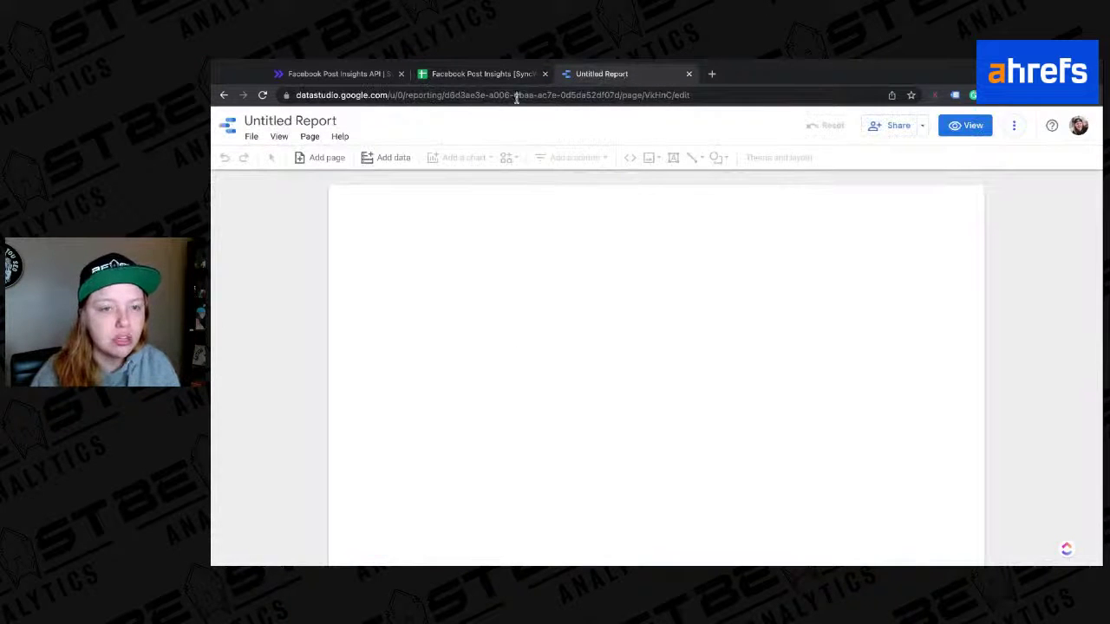
{"action": "left_click", "coordinate": [377, 156]}
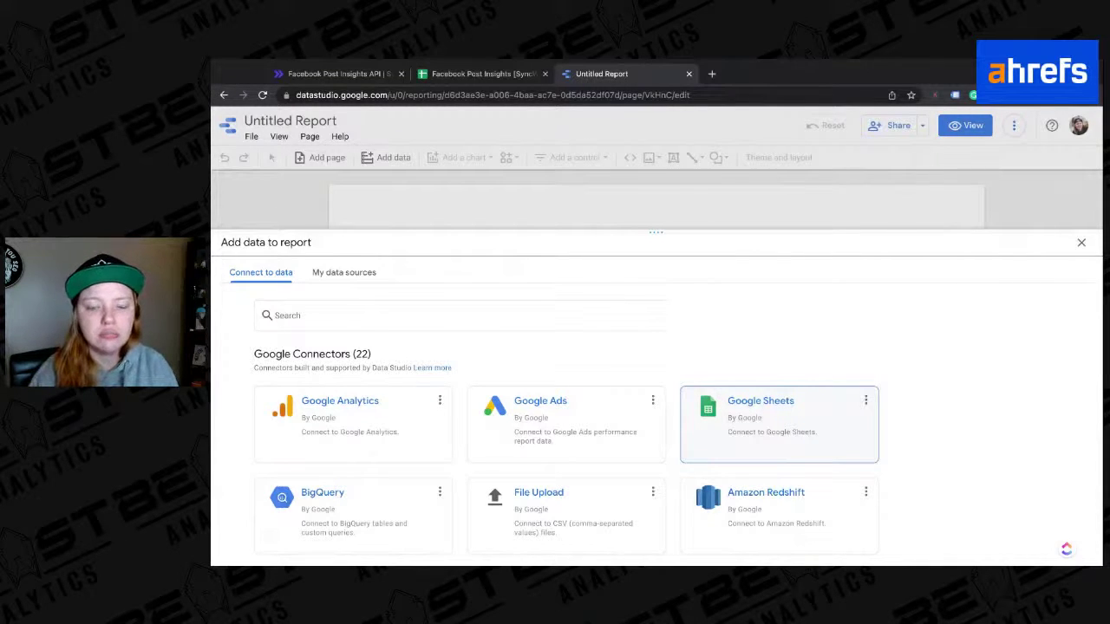
{"action": "left_click", "coordinate": [761, 407]}
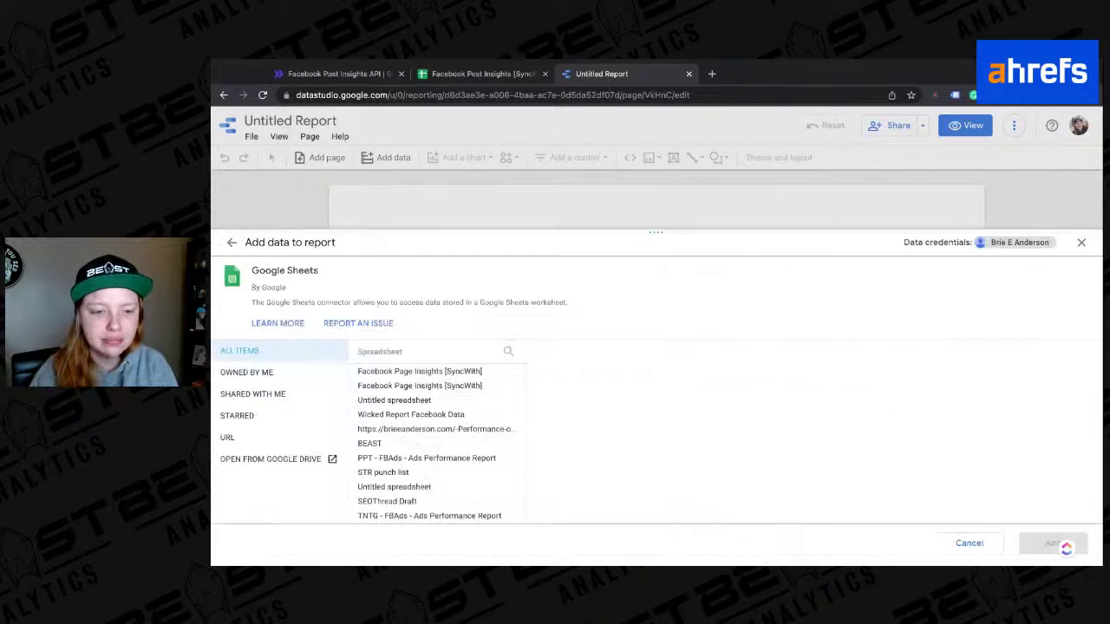
{"action": "left_click", "coordinate": [484, 76]}
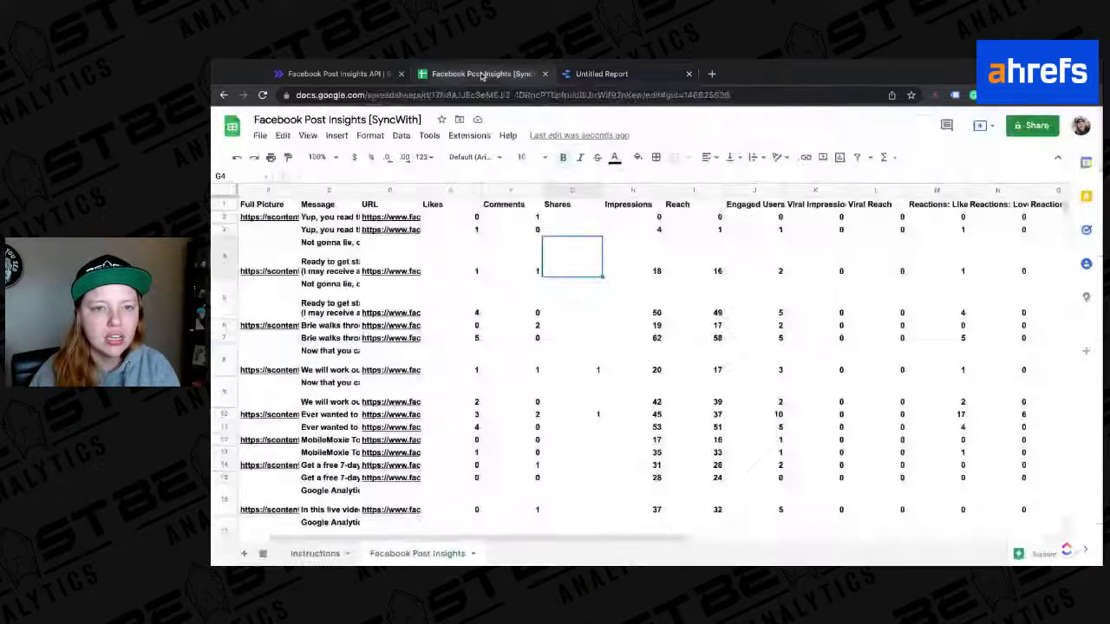
{"action": "left_click", "coordinate": [598, 72]}
{"action": "left_click", "coordinate": [508, 371]}
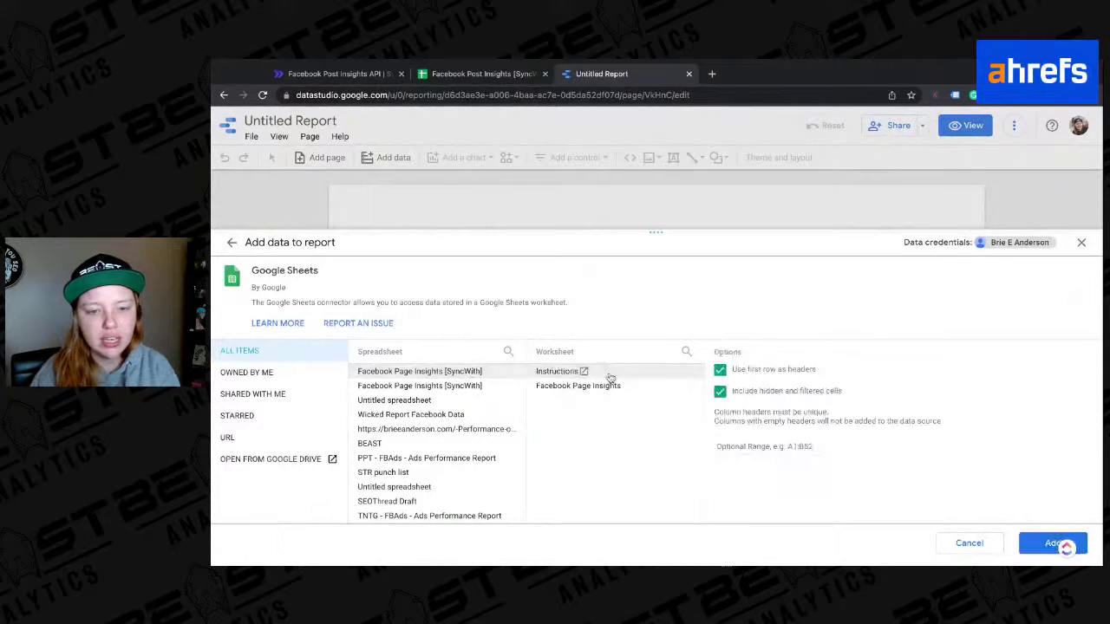
{"action": "left_click", "coordinate": [597, 387]}
Step: Check the spreadsheet's Instructions and Facebook Post Insights sheets before adding the source
{"action": "left_click", "coordinate": [518, 79]}
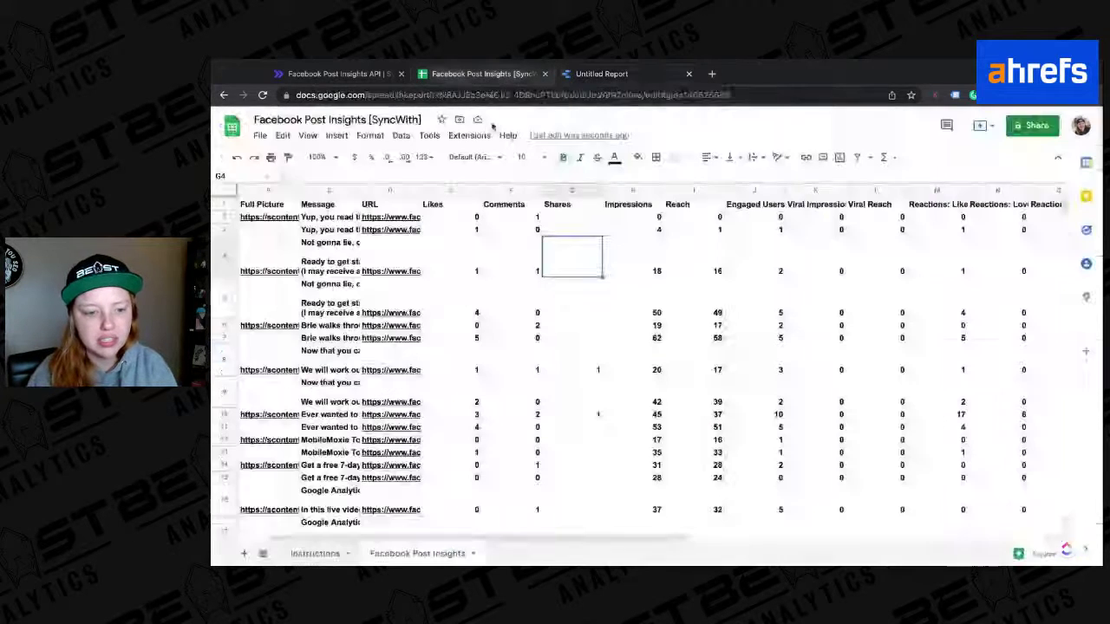
{"action": "left_click", "coordinate": [349, 555]}
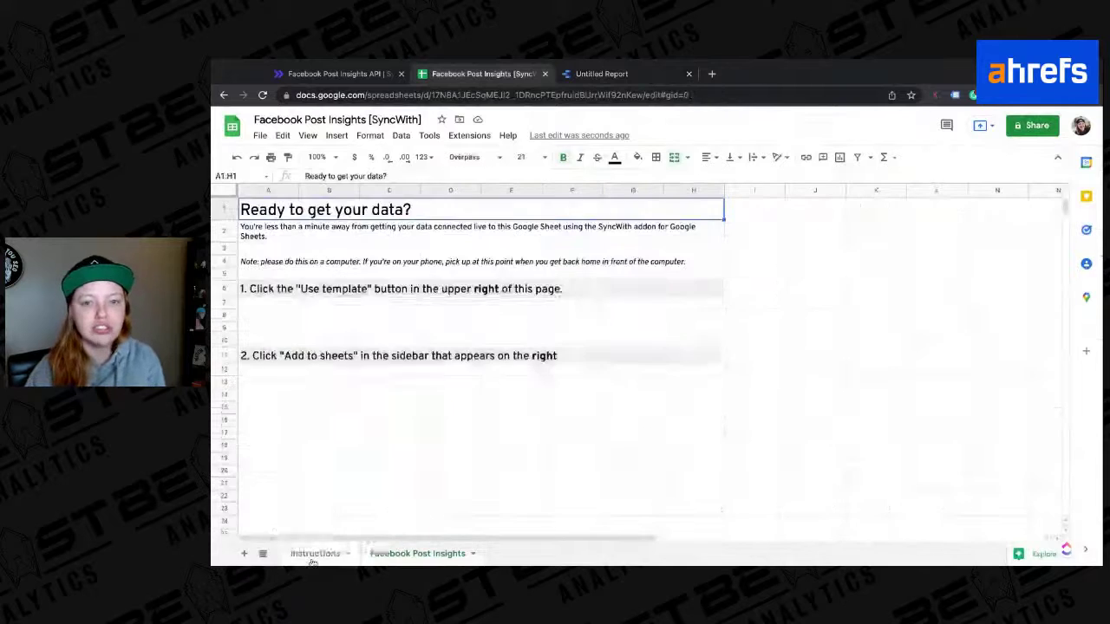
{"action": "left_click", "coordinate": [421, 559]}
{"action": "left_click", "coordinate": [602, 74]}
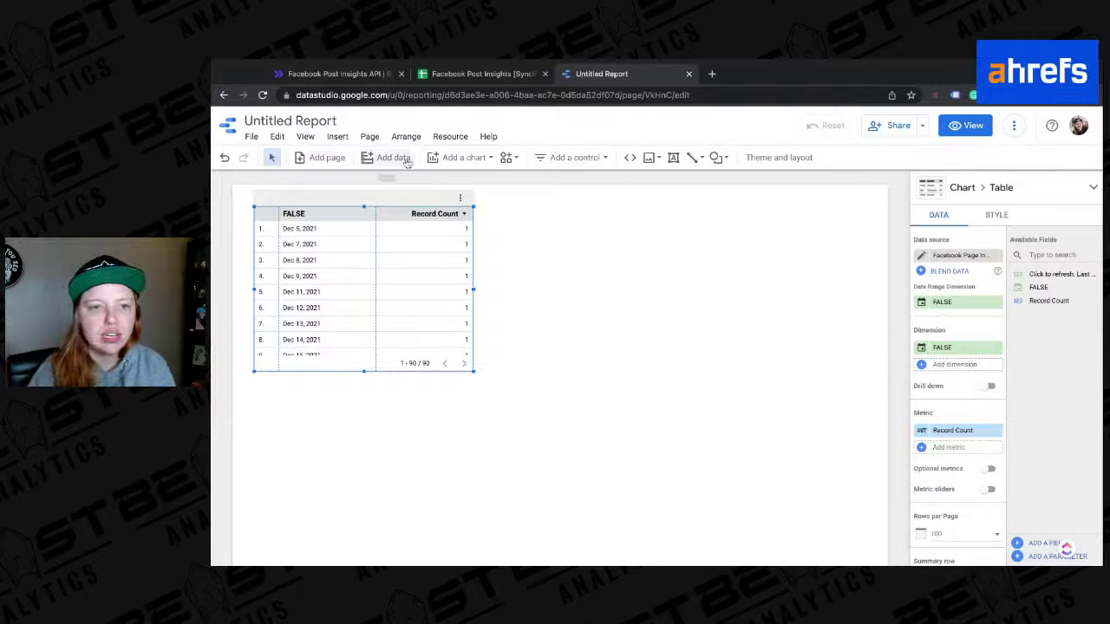
Step: Review the Facebook Page Insights data source's fields, then open its EDIT CONNECTION settings
{"action": "left_click", "coordinate": [921, 255]}
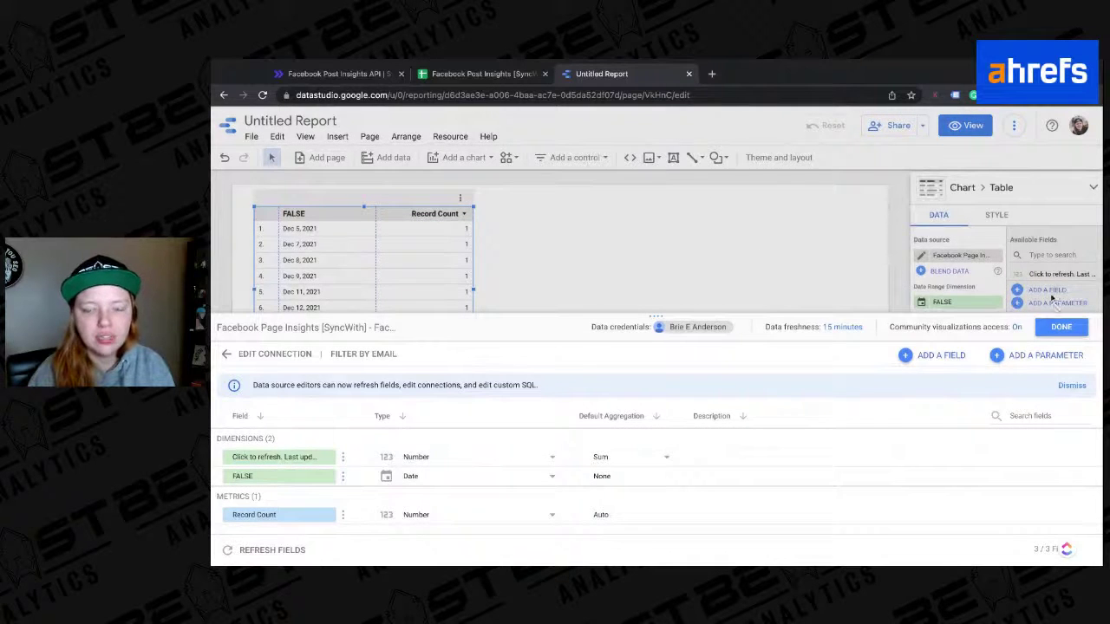
{"action": "left_click", "coordinate": [1058, 325]}
{"action": "left_click", "coordinate": [490, 76]}
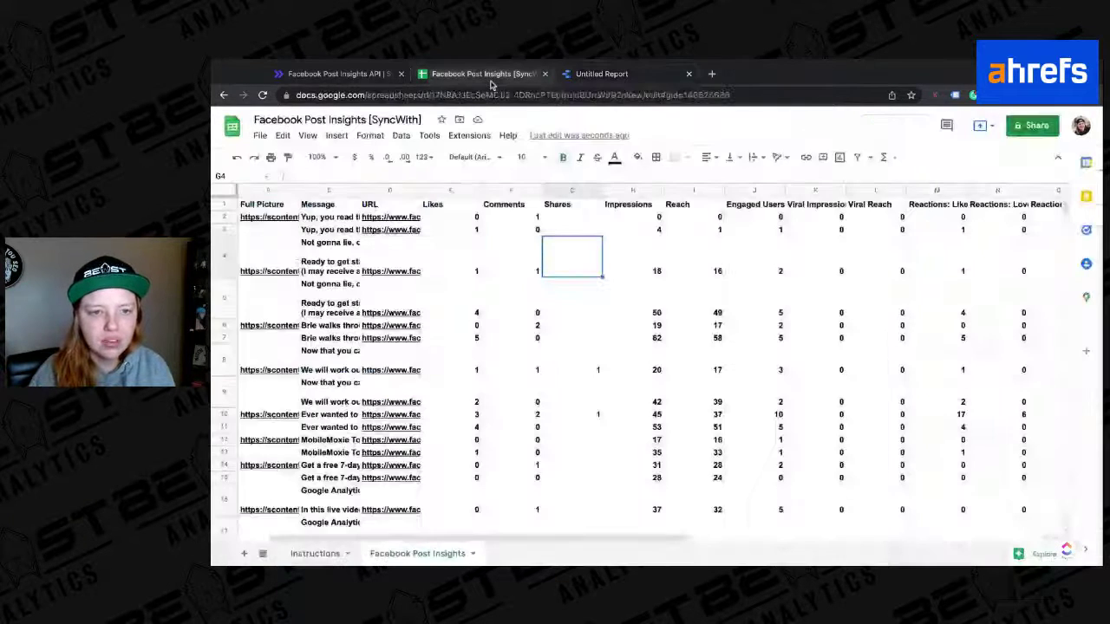
{"action": "left_click", "coordinate": [483, 269]}
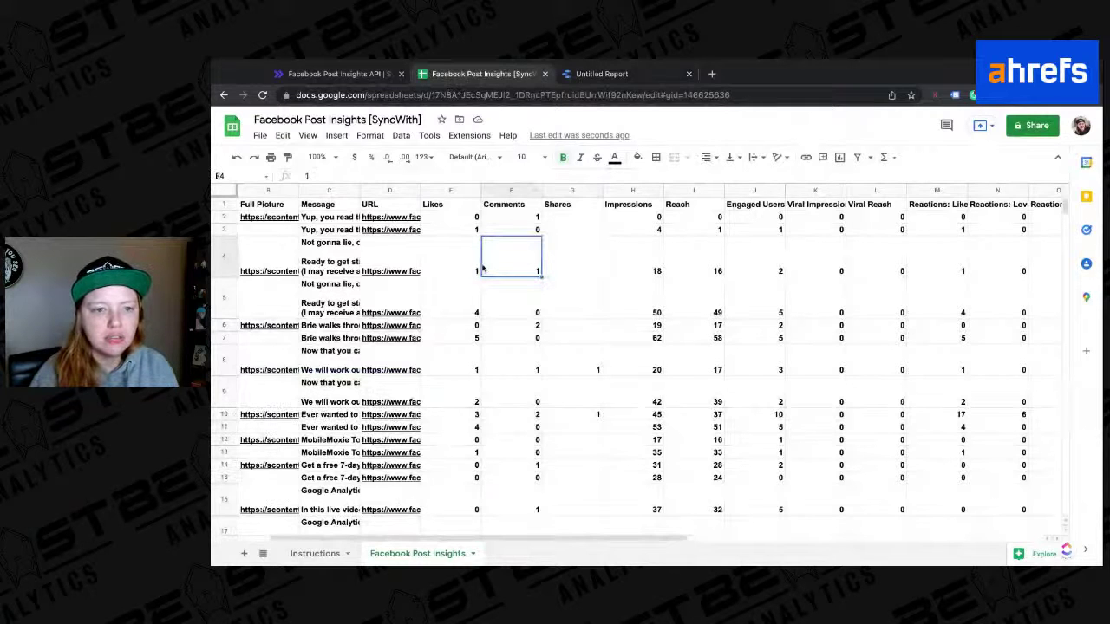
{"action": "key", "text": "ctrl+Tab"}
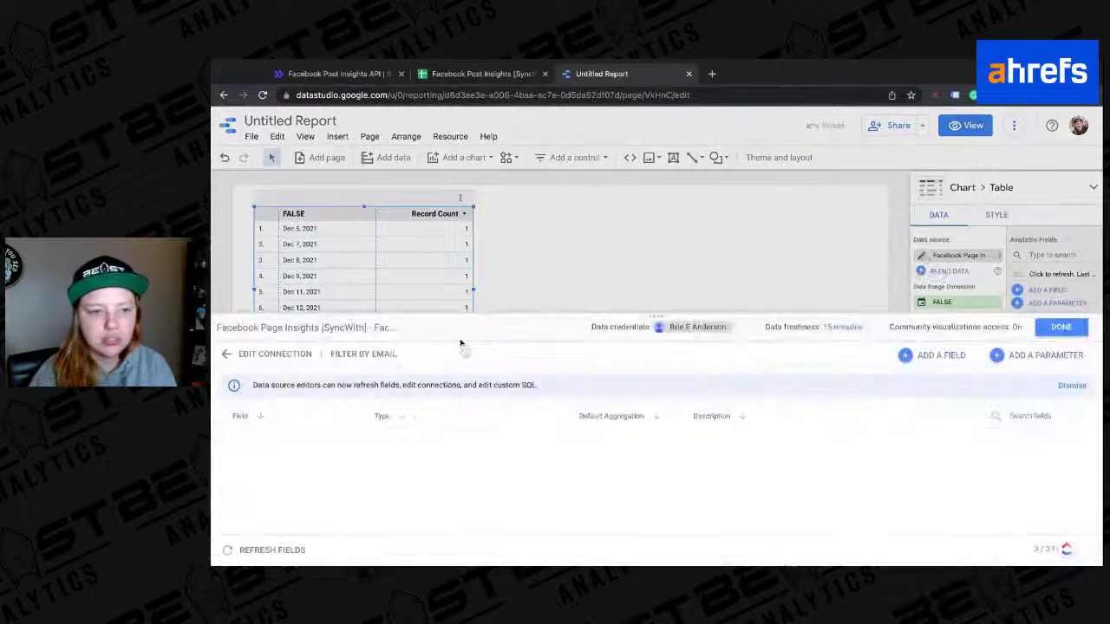
{"action": "left_click", "coordinate": [269, 354]}
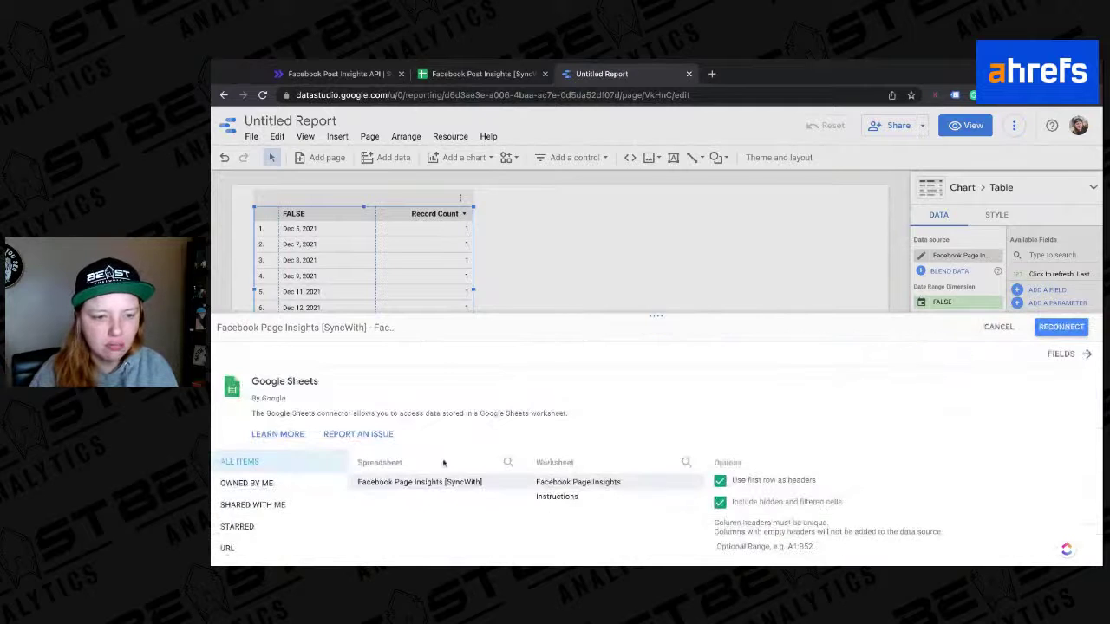
{"action": "scroll", "coordinate": [638, 436], "scroll_direction": "down", "scroll_amount": 1}
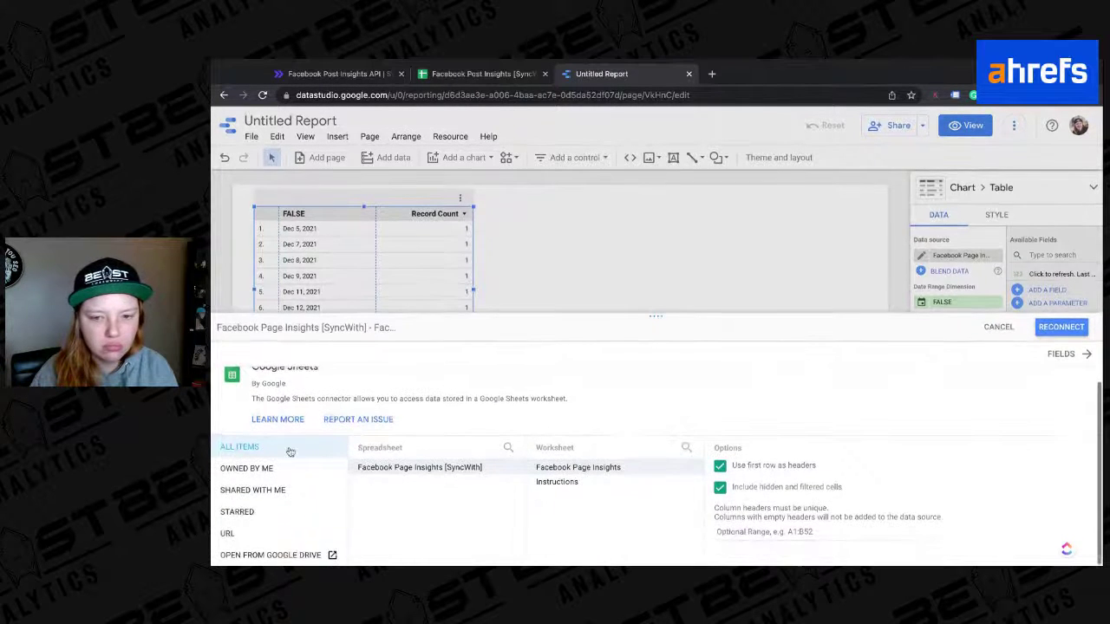
Step: Rename the spreadsheet to 'FB - Posts'
{"action": "left_click", "coordinate": [468, 74]}
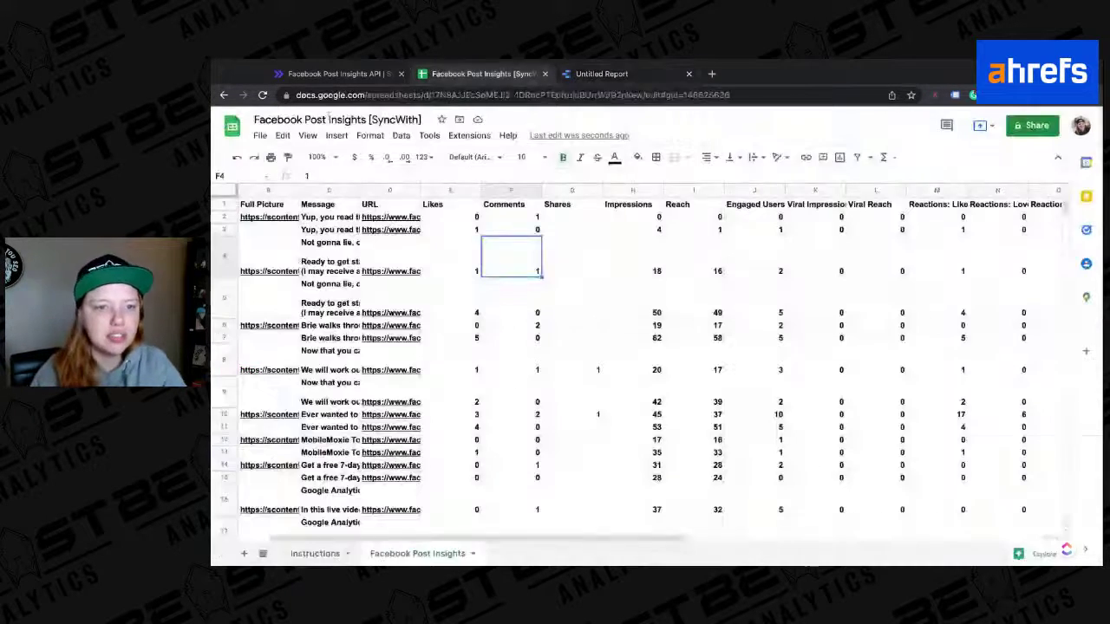
{"action": "left_click", "coordinate": [310, 122]}
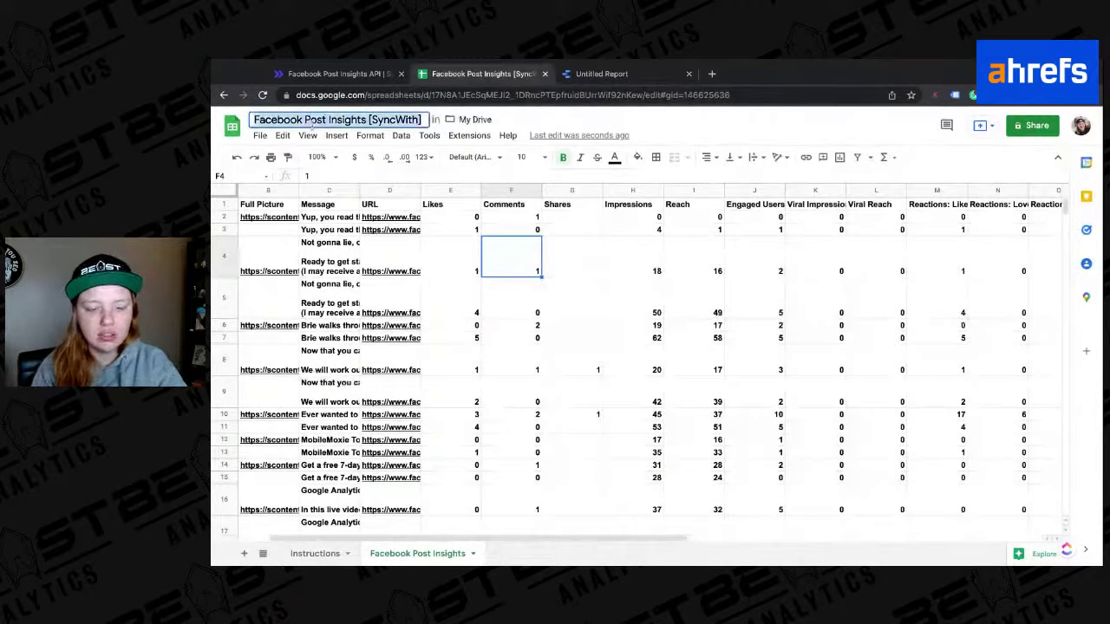
{"action": "type", "text": "FB - "}
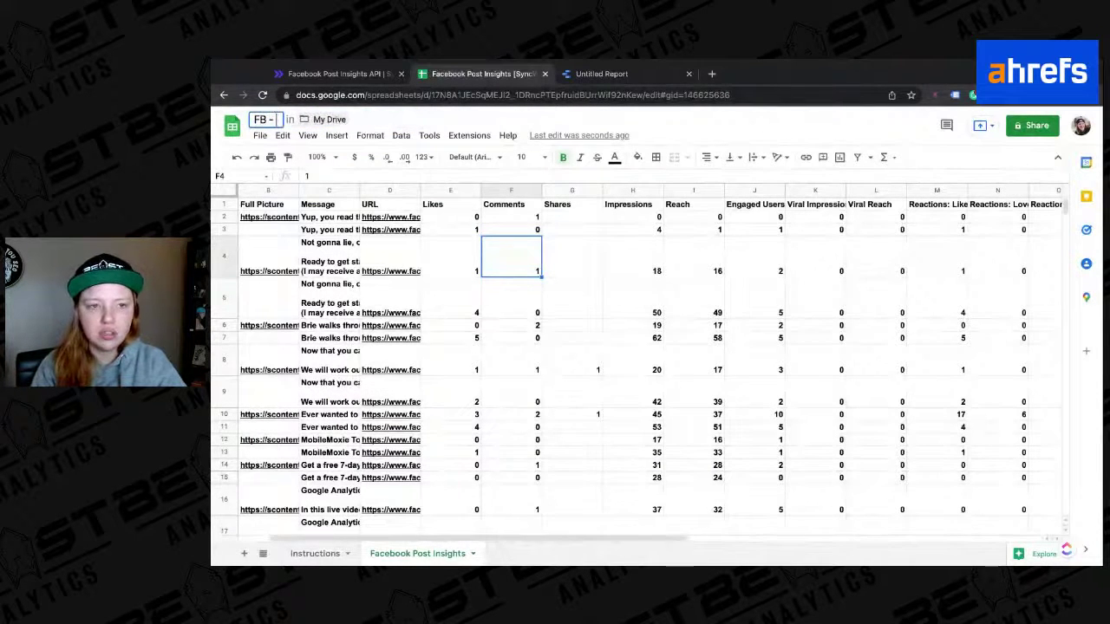
{"action": "type", "text": "Posts"}
{"action": "key", "text": "Return"}
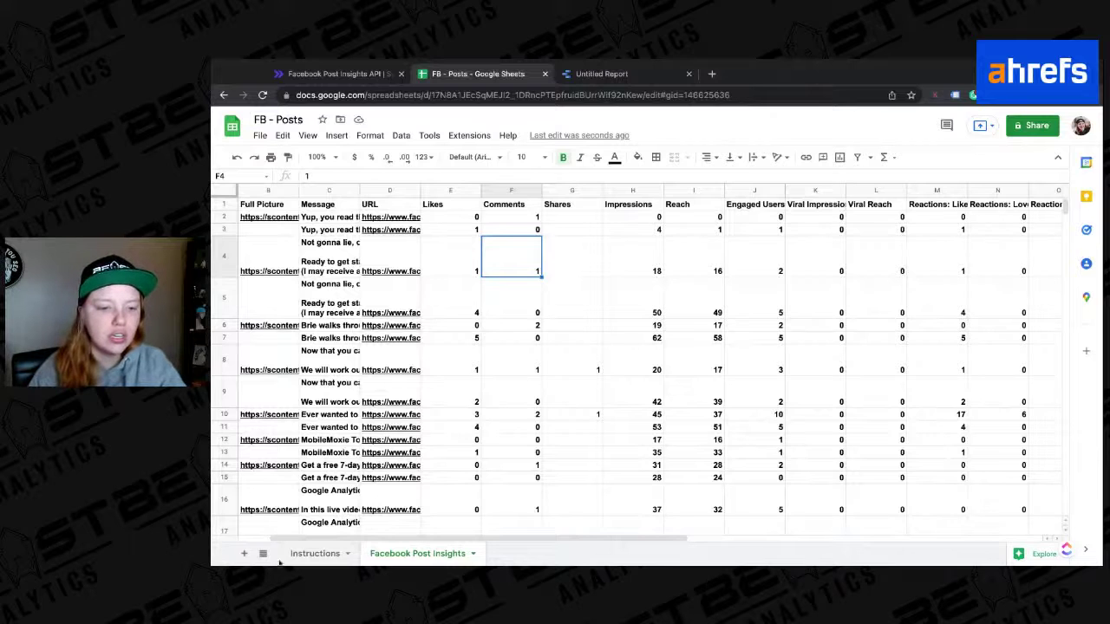
Step: Delete the Instructions sheet, confirming with OK
{"action": "left_click", "coordinate": [299, 553]}
{"action": "right_click", "coordinate": [300, 554]}
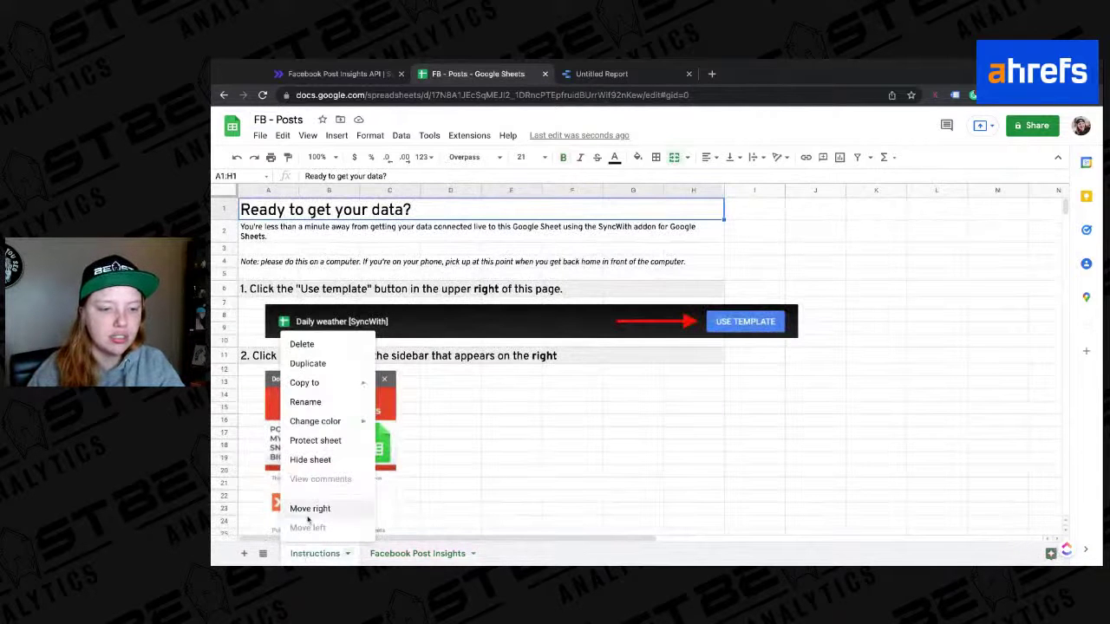
{"action": "left_click", "coordinate": [302, 345]}
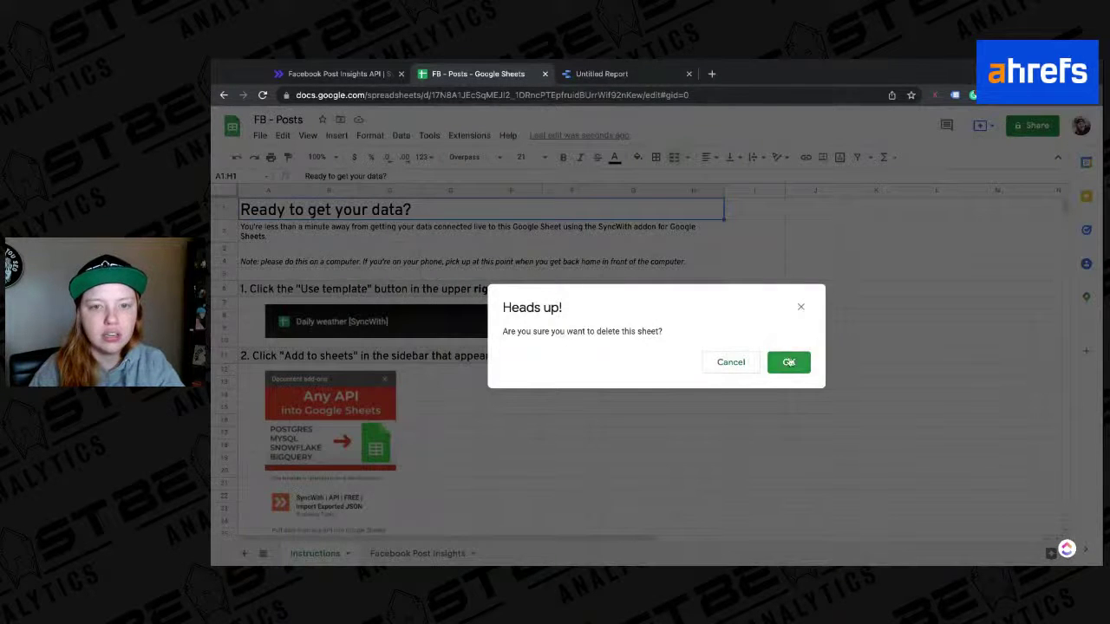
{"action": "left_click", "coordinate": [788, 362]}
Step: Reconnect the data source to FB - Posts (Owned by me) and apply the 20 new fields
{"action": "left_click", "coordinate": [592, 74]}
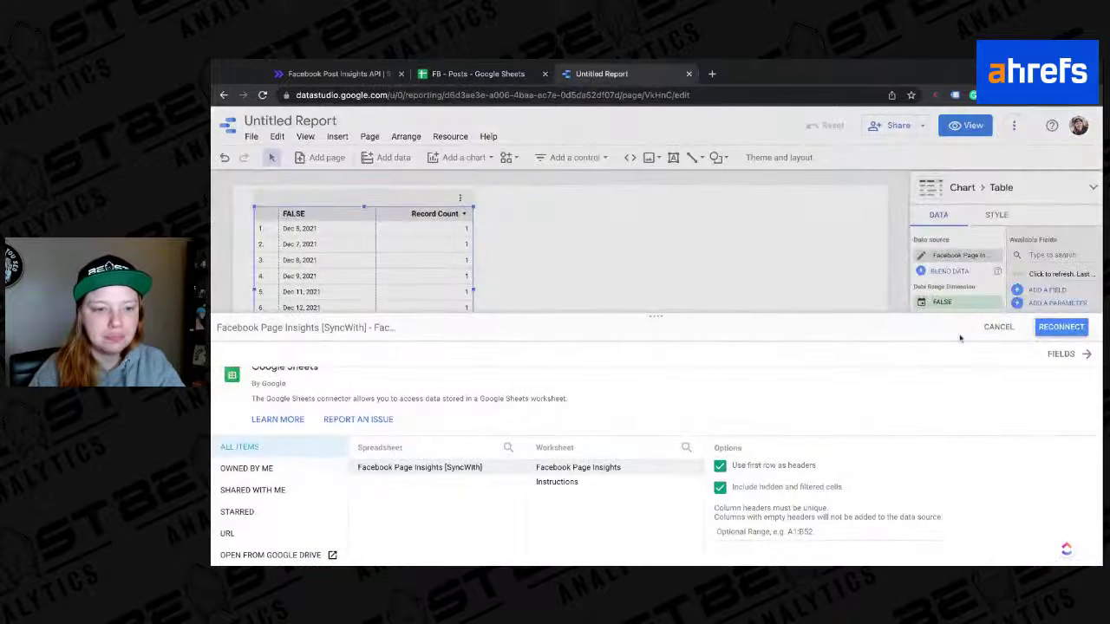
{"action": "left_click", "coordinate": [262, 468]}
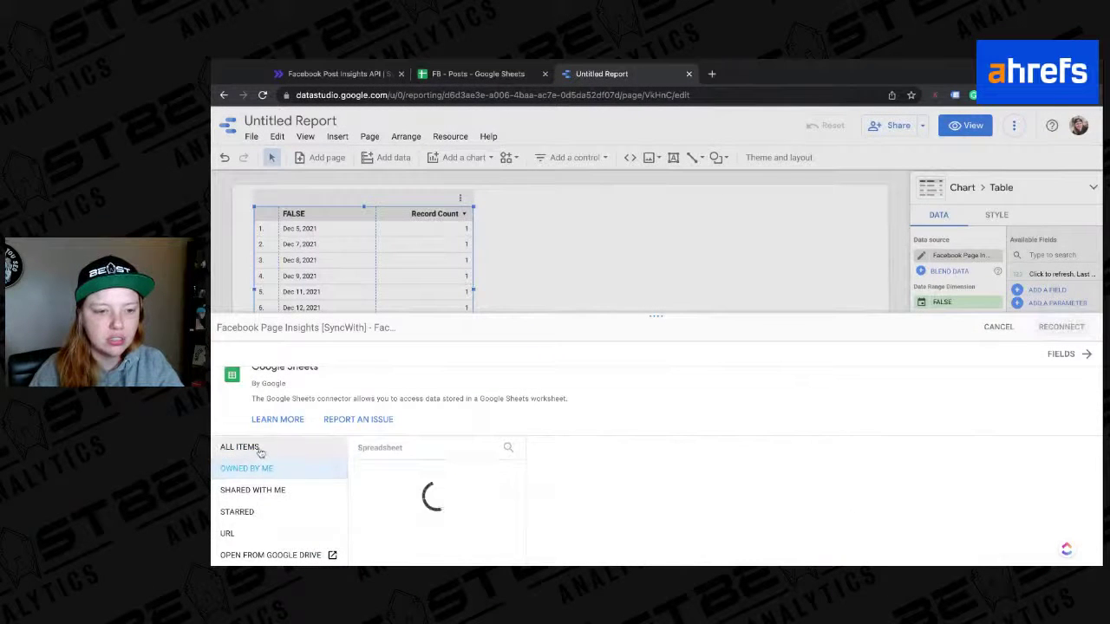
{"action": "left_click", "coordinate": [375, 467]}
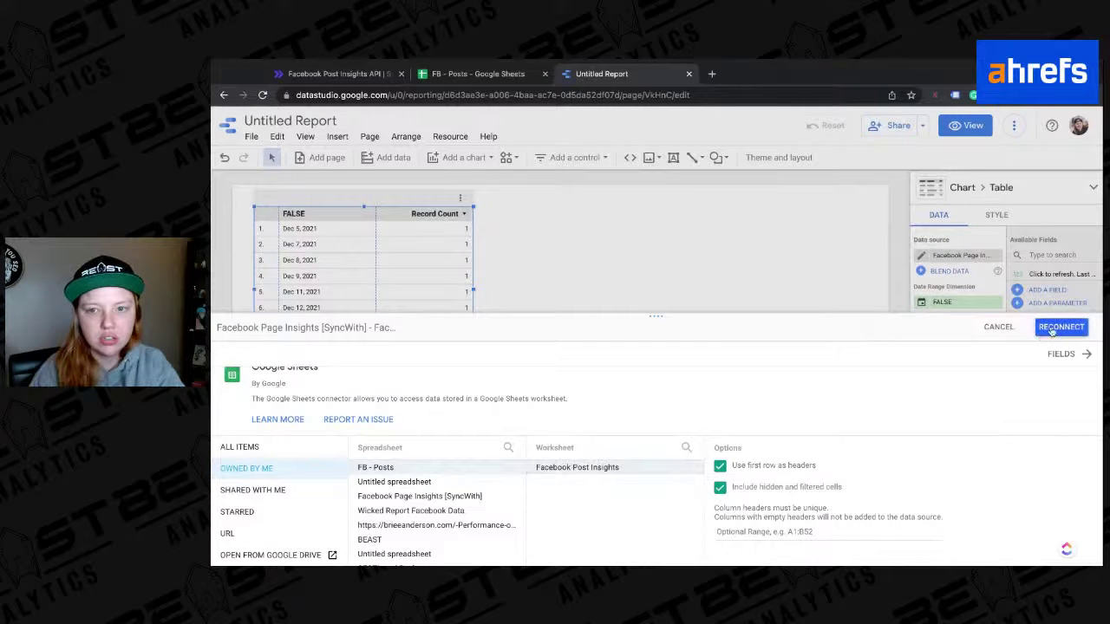
{"action": "left_click", "coordinate": [488, 78]}
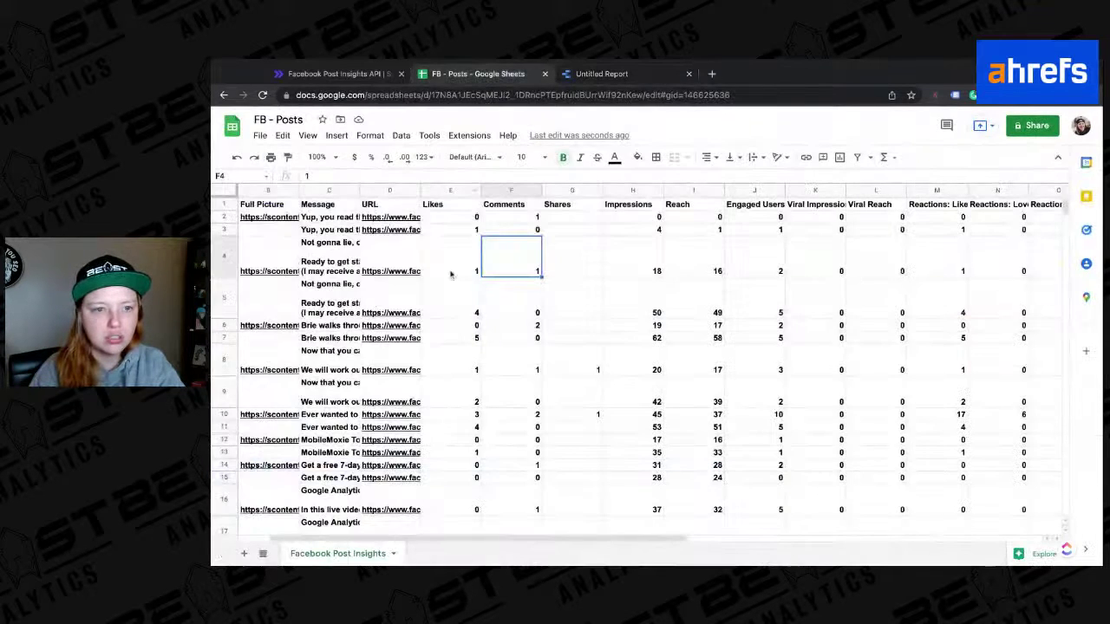
{"action": "left_click", "coordinate": [589, 76]}
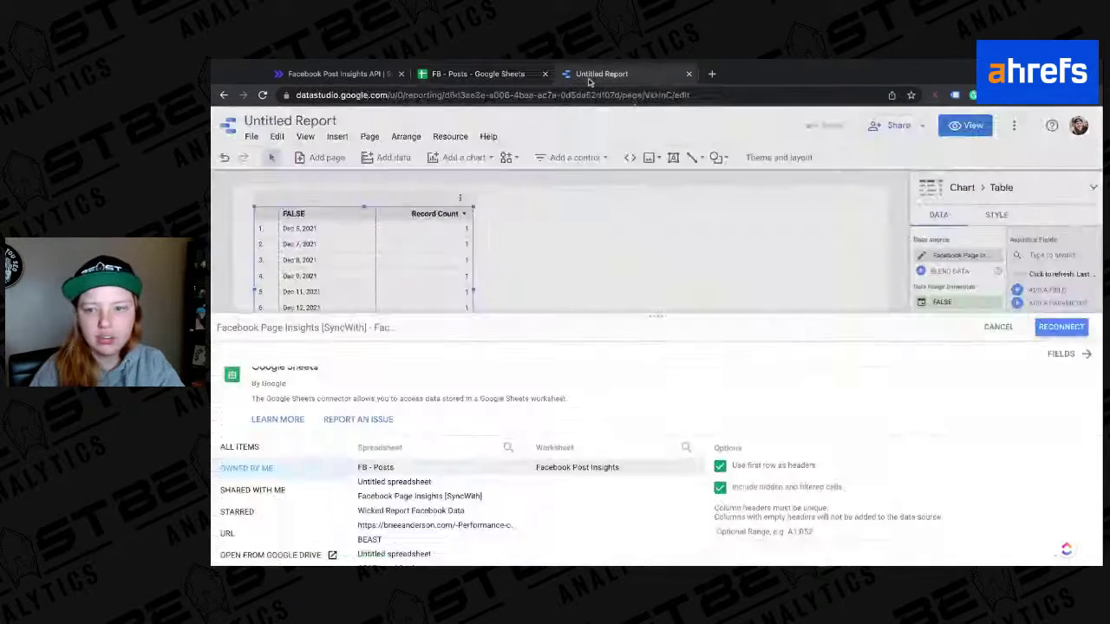
{"action": "left_click", "coordinate": [1066, 334]}
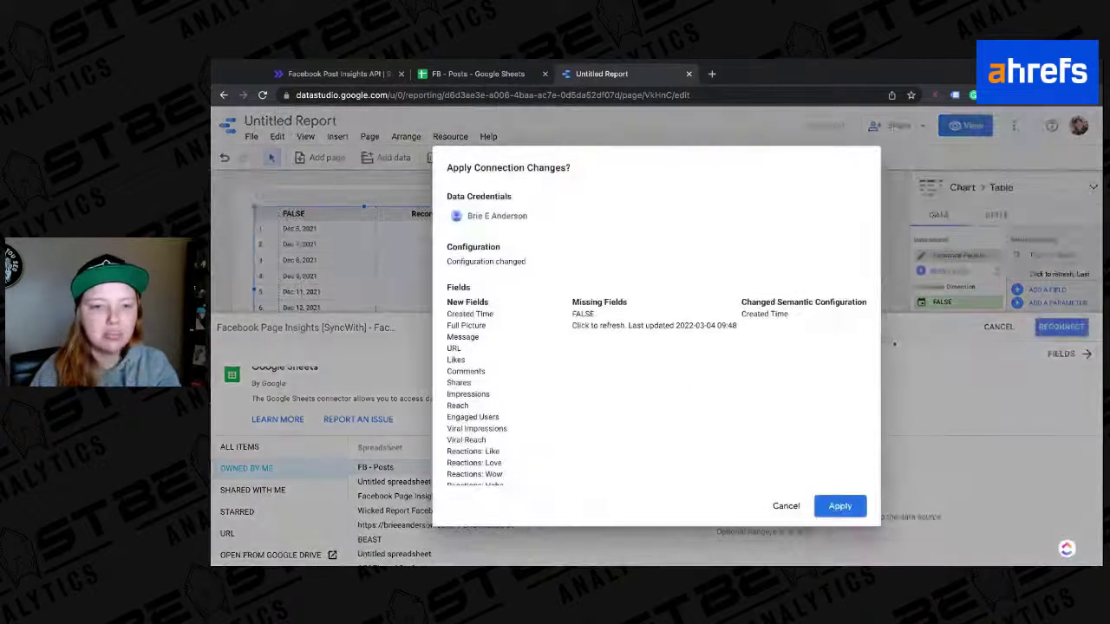
{"action": "scroll", "coordinate": [495, 296], "scroll_direction": "down", "scroll_amount": 2}
{"action": "left_click", "coordinate": [843, 509]}
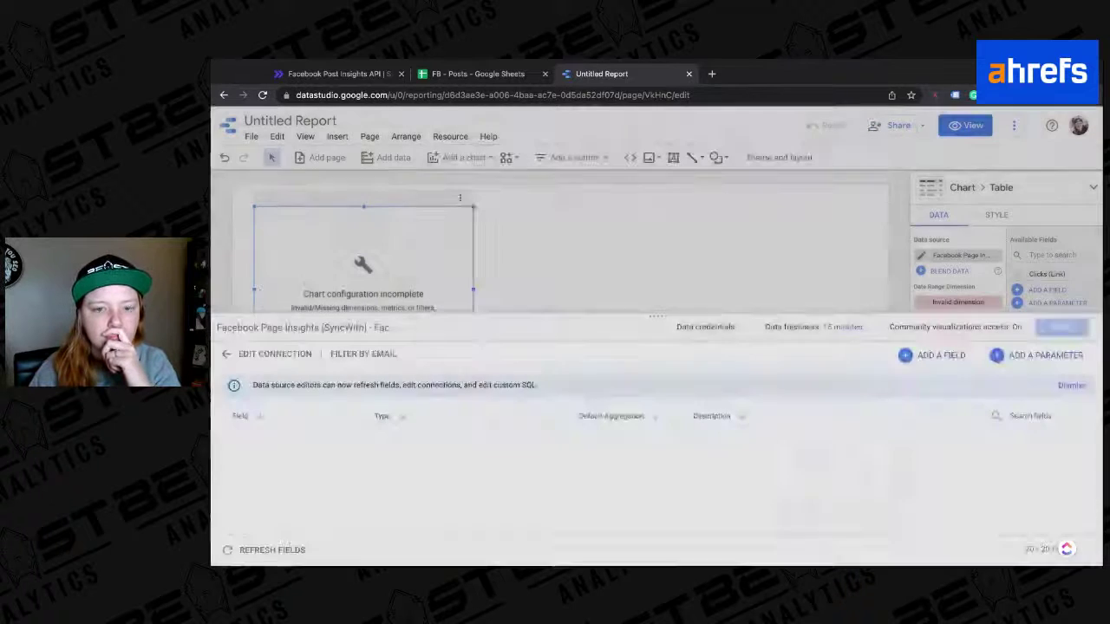
{"action": "scroll", "coordinate": [756, 453], "scroll_direction": "down", "scroll_amount": 5}
{"action": "scroll", "coordinate": [755, 453], "scroll_direction": "down", "scroll_amount": 3}
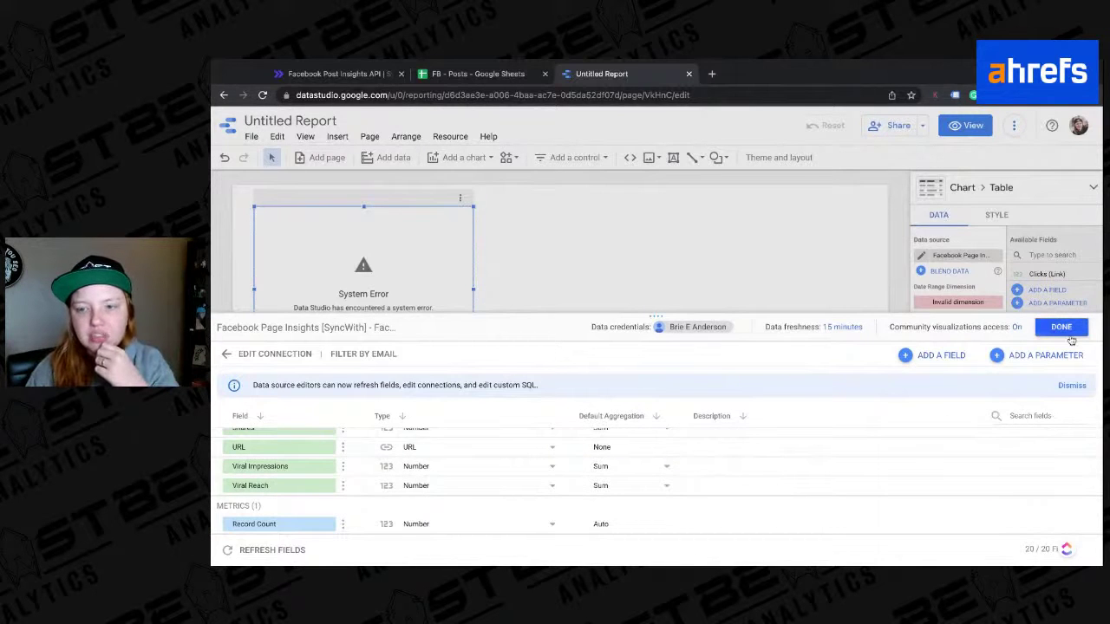
Step: Replace the invalid dimensions with Created Time as the table dimension and widen the table
{"action": "left_click", "coordinate": [1064, 328]}
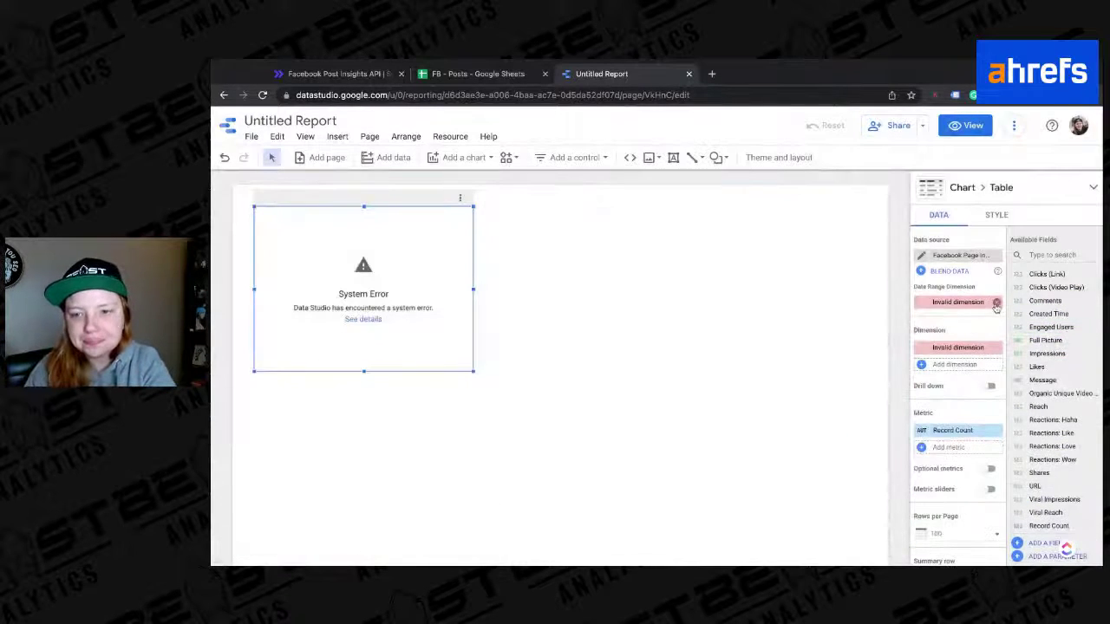
{"action": "left_click", "coordinate": [997, 303]}
{"action": "left_click", "coordinate": [995, 349]}
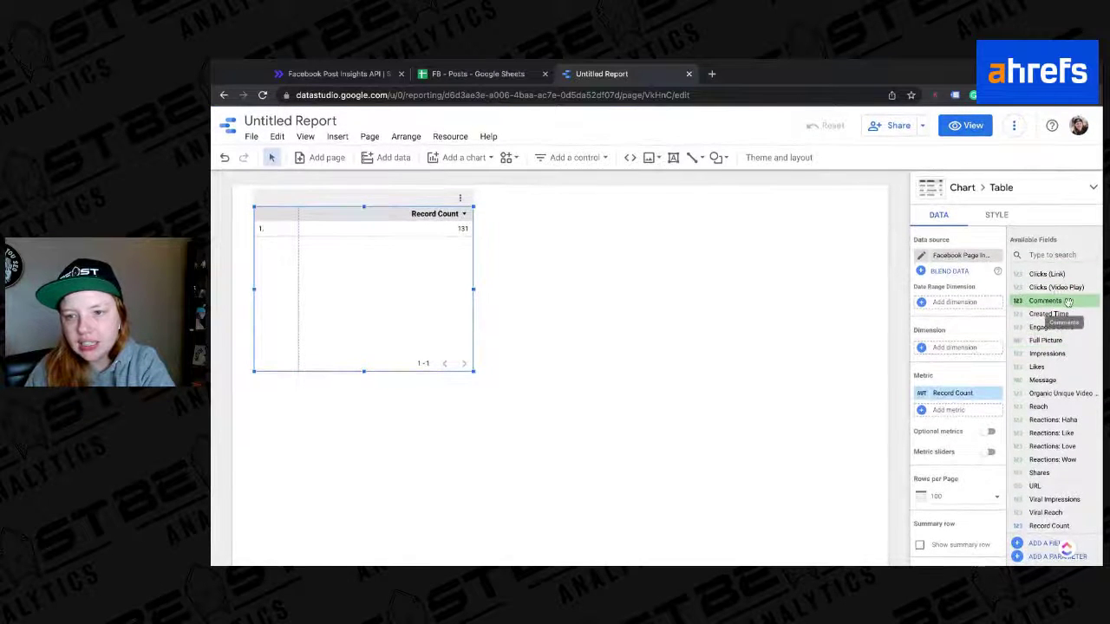
{"action": "left_click_drag", "start_coordinate": [1069, 313], "coordinate": [958, 302]}
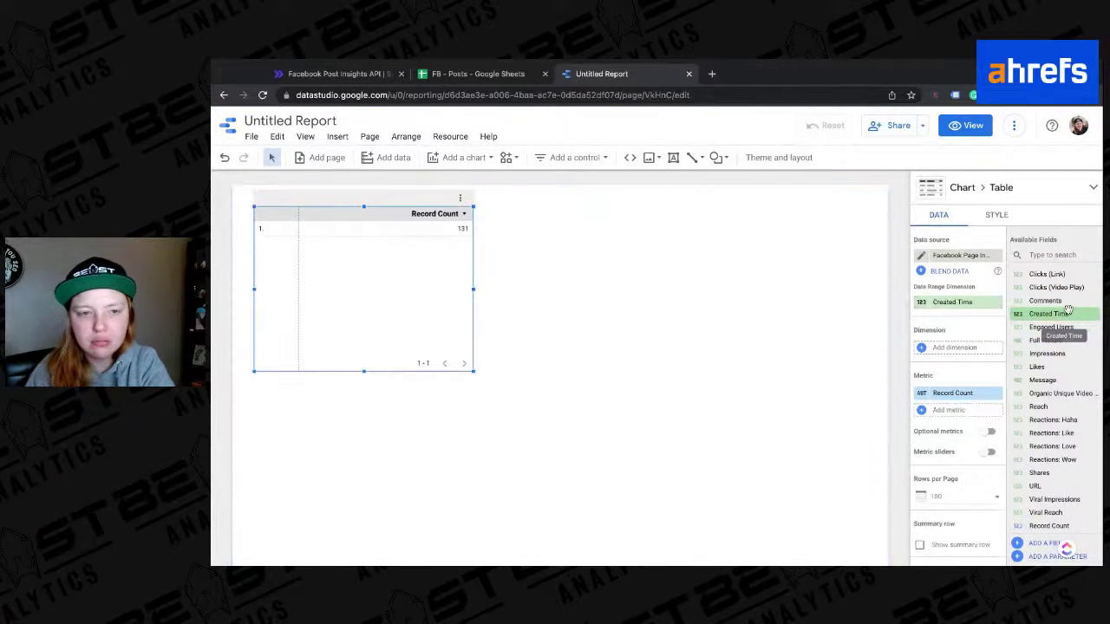
{"action": "left_click", "coordinate": [953, 302]}
{"action": "left_click", "coordinate": [851, 360]}
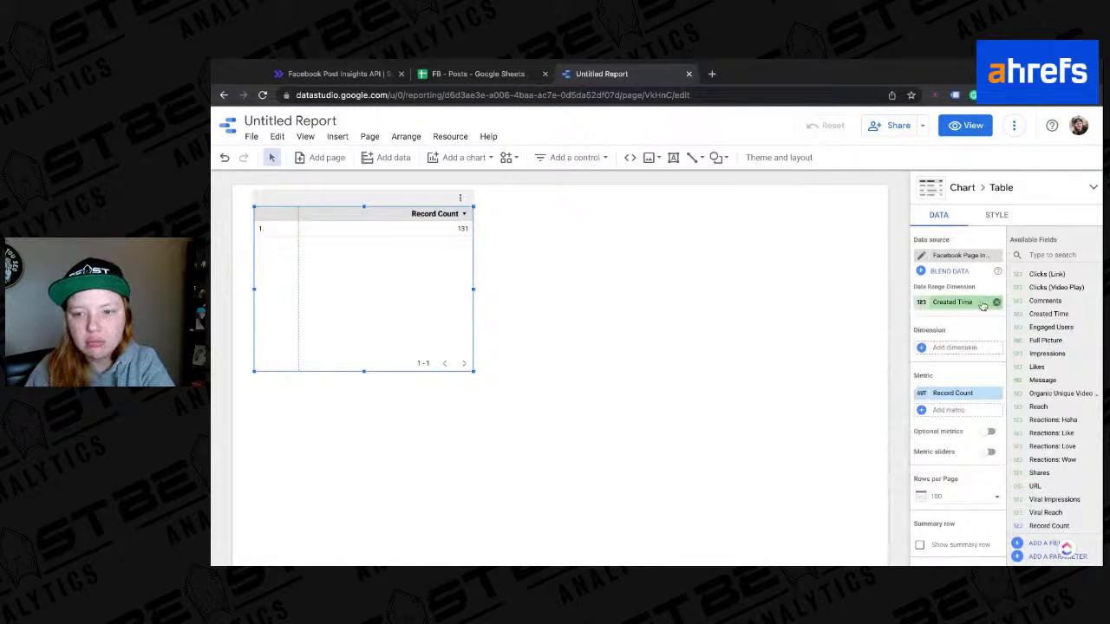
{"action": "left_click_drag", "start_coordinate": [988, 304], "coordinate": [982, 347]}
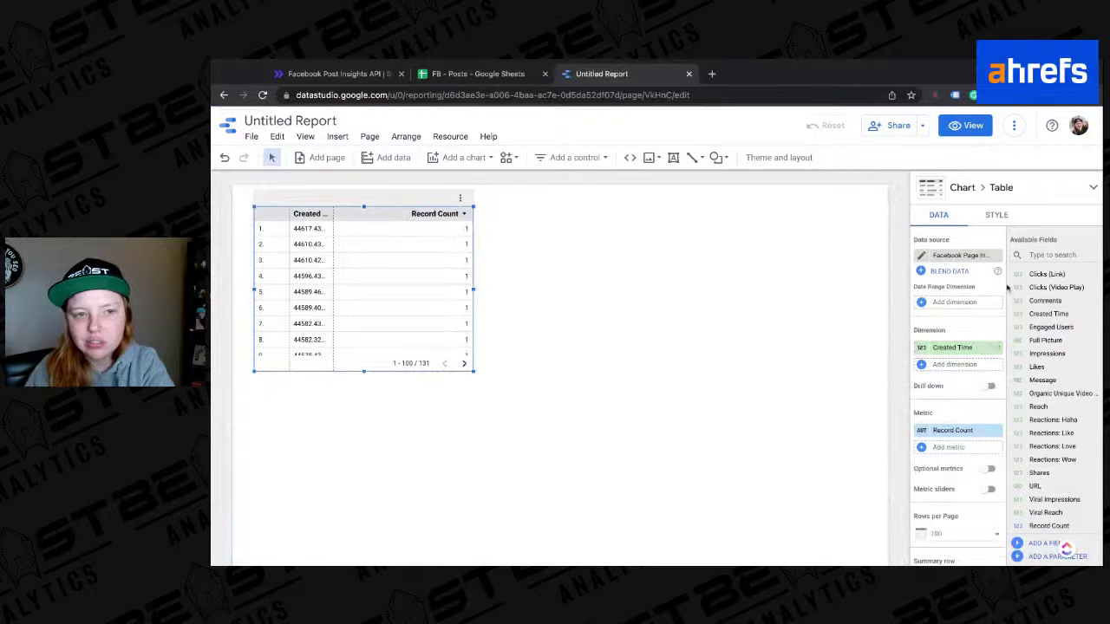
{"action": "left_click_drag", "start_coordinate": [476, 289], "coordinate": [725, 289]}
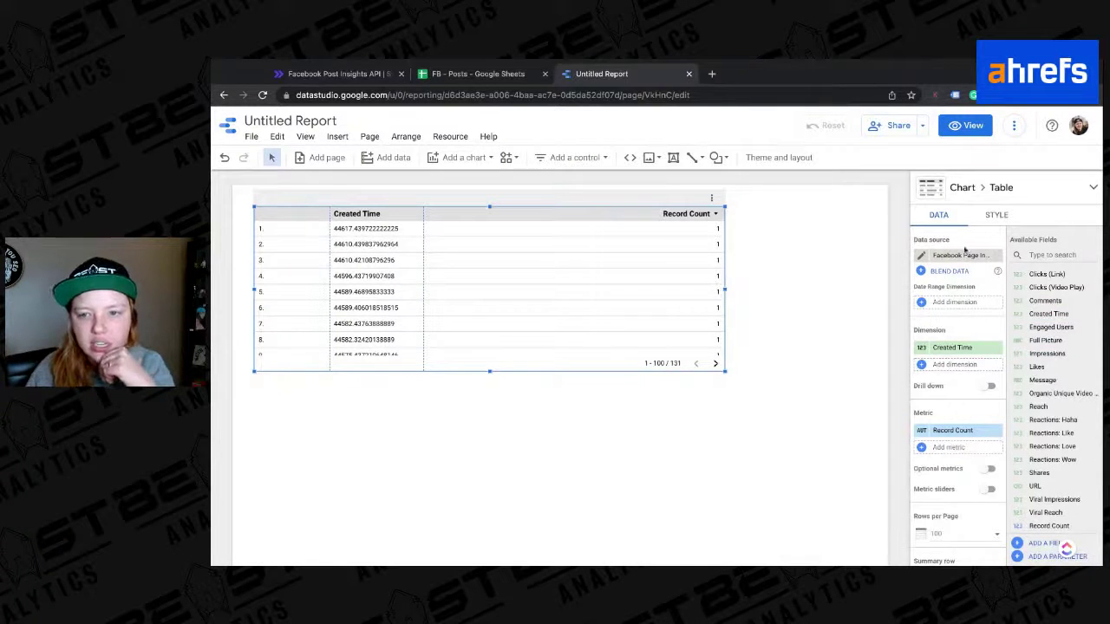
Step: Hide the table's row numbers and try Full Picture as dimension with a wider column
{"action": "scroll", "coordinate": [995, 315], "scroll_direction": "down", "scroll_amount": 5}
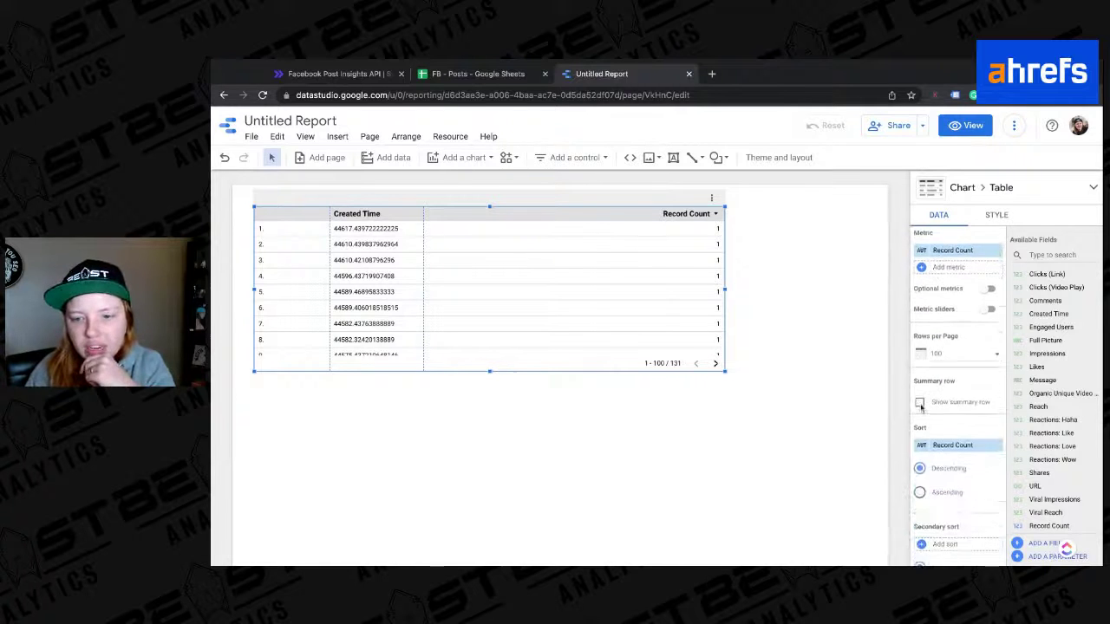
{"action": "scroll", "coordinate": [922, 405], "scroll_direction": "down", "scroll_amount": 1}
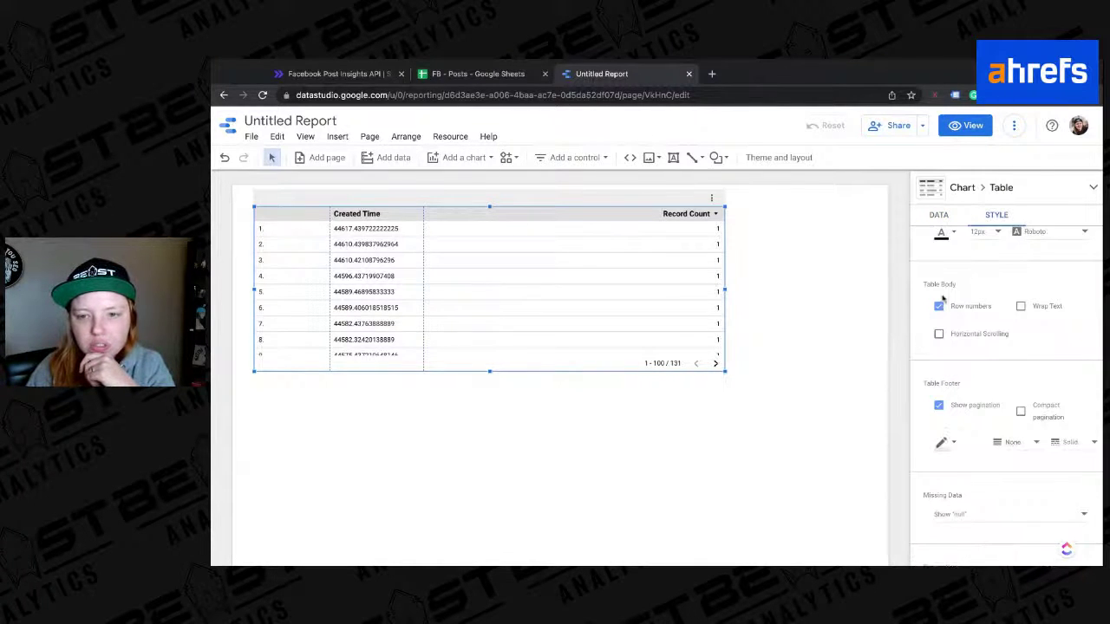
{"action": "left_click", "coordinate": [940, 304]}
{"action": "left_click", "coordinate": [944, 215]}
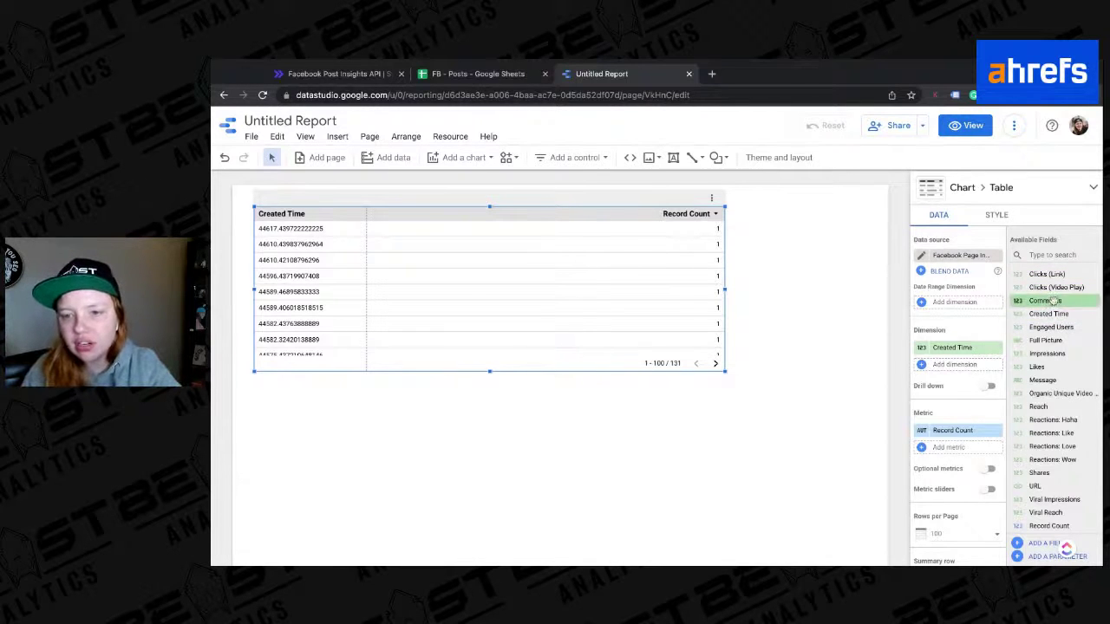
{"action": "left_click_drag", "start_coordinate": [1055, 343], "coordinate": [997, 351]}
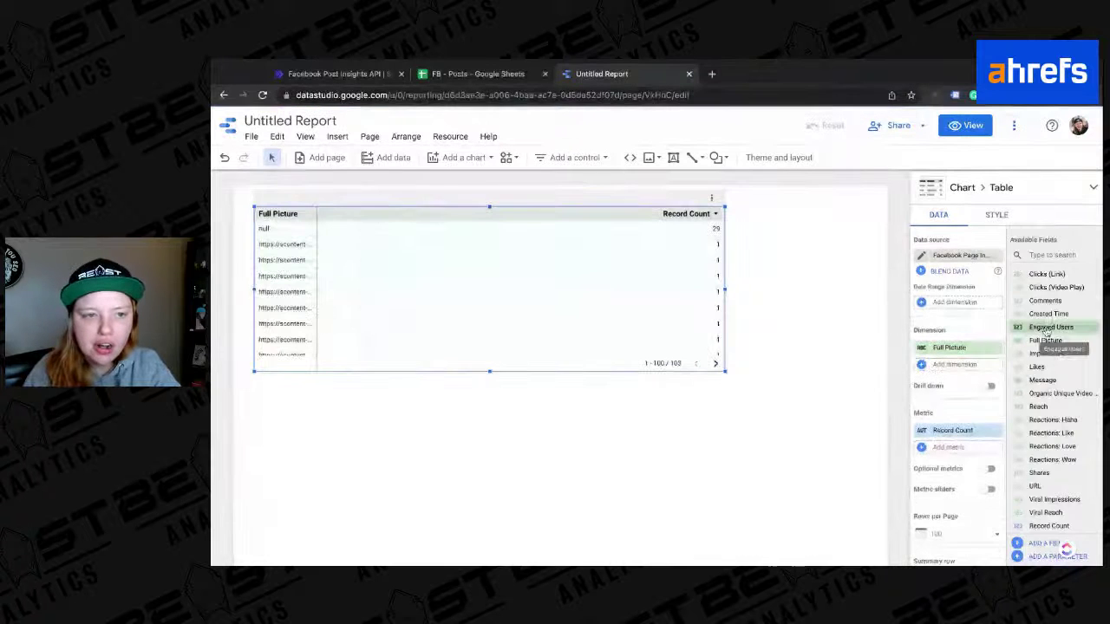
{"action": "left_click_drag", "start_coordinate": [316, 234], "coordinate": [636, 237]}
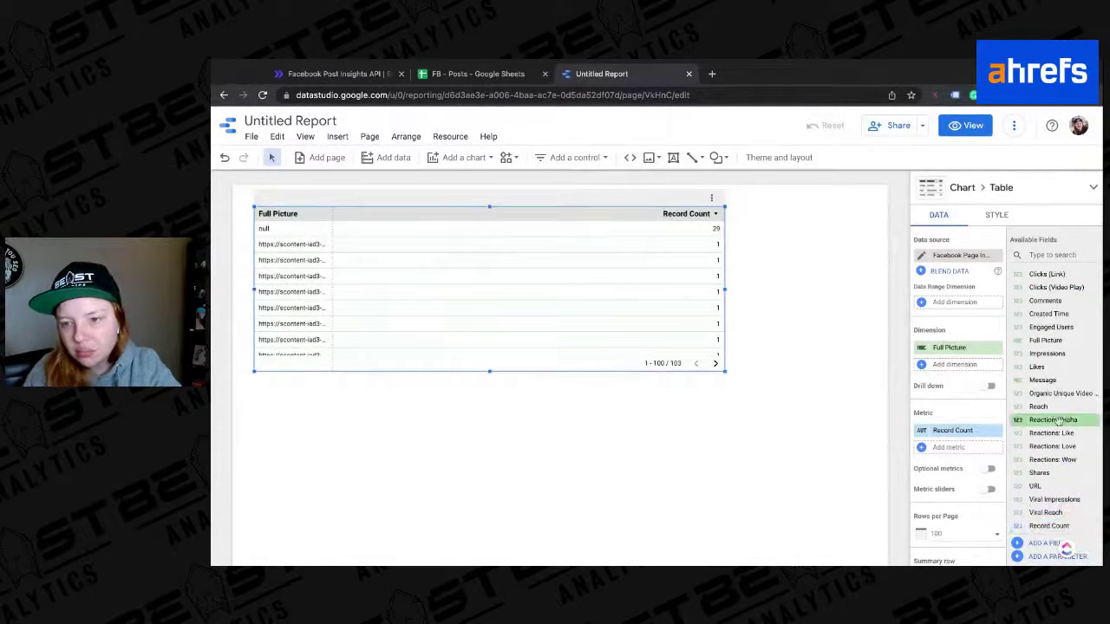
Step: Switch the dimension to Message, widen its column, enlarge the table, and drop Record Count
{"action": "left_click_drag", "start_coordinate": [1064, 381], "coordinate": [954, 347]}
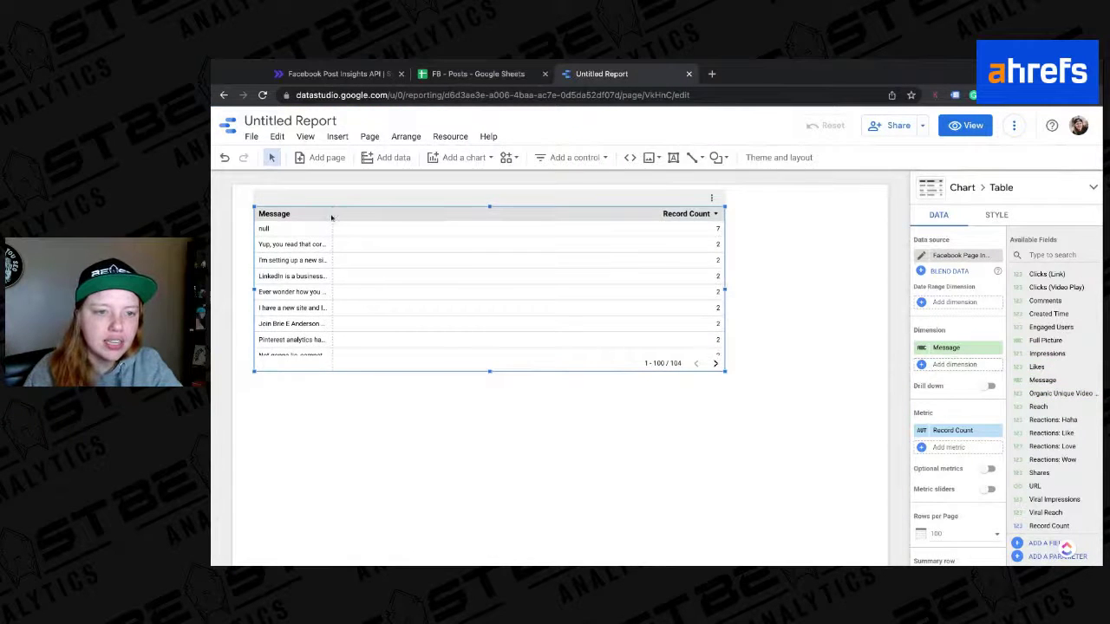
{"action": "left_click_drag", "start_coordinate": [335, 218], "coordinate": [344, 219]}
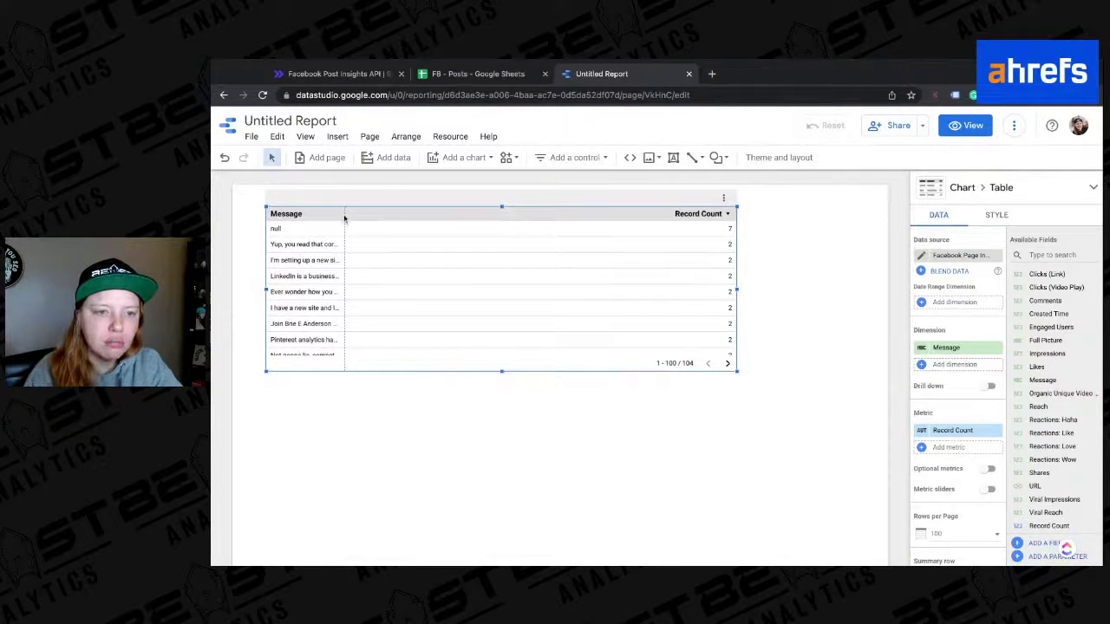
{"action": "left_click_drag", "start_coordinate": [344, 218], "coordinate": [512, 229]}
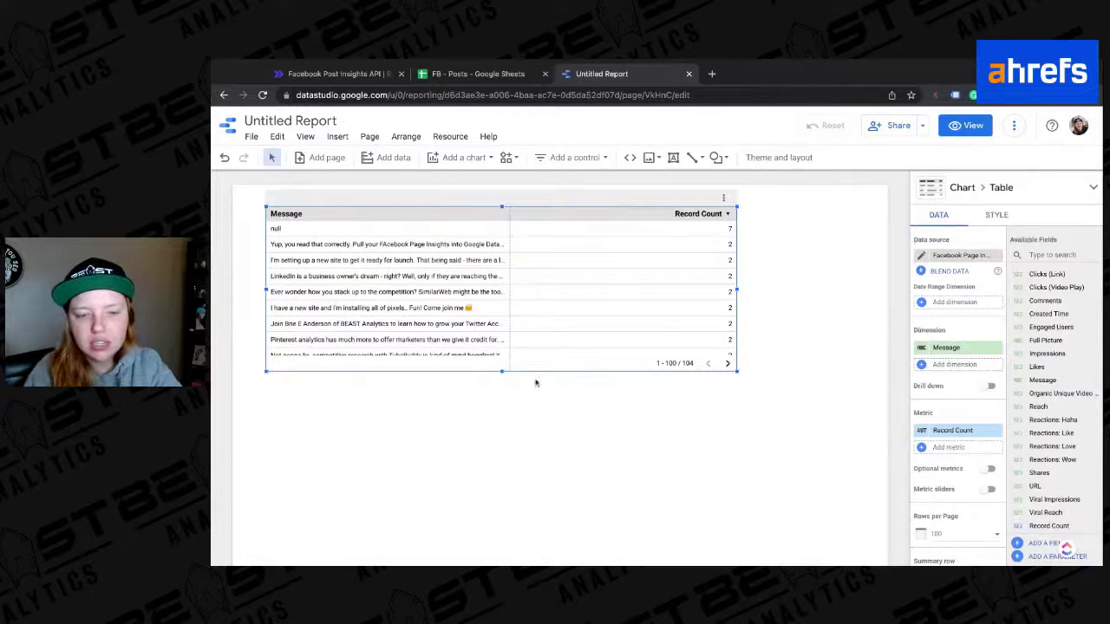
{"action": "left_click_drag", "start_coordinate": [502, 373], "coordinate": [523, 520]}
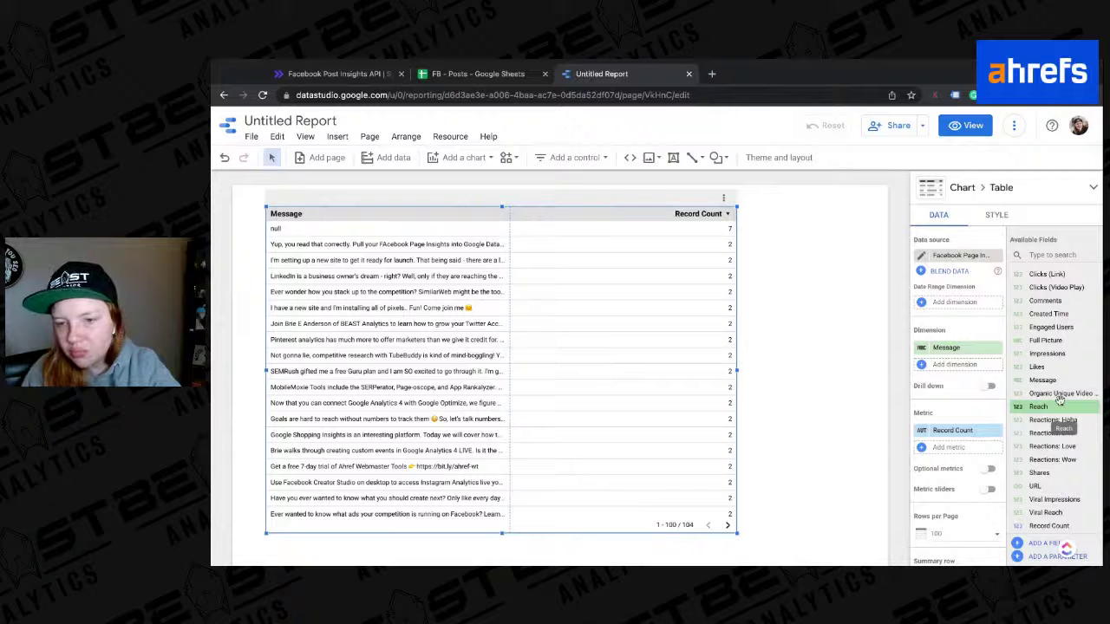
{"action": "left_click_drag", "start_coordinate": [1060, 400], "coordinate": [1058, 397]}
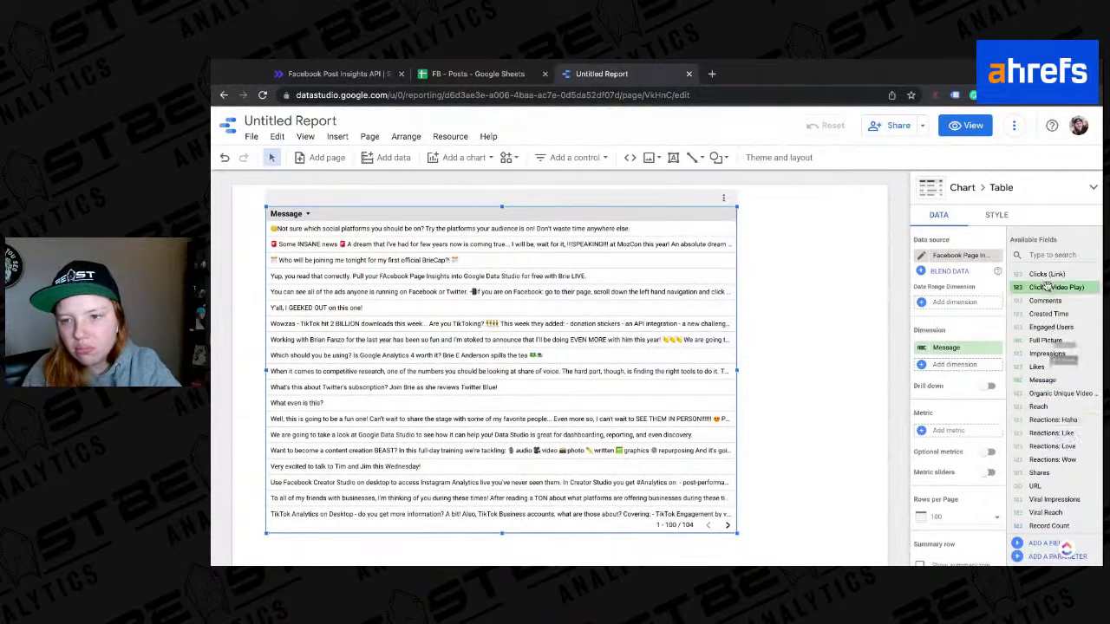
Step: Add Clicks (Link), Comments, Likes, Shares and Viral Impressions as table metrics
{"action": "left_click_drag", "start_coordinate": [1047, 276], "coordinate": [954, 430]}
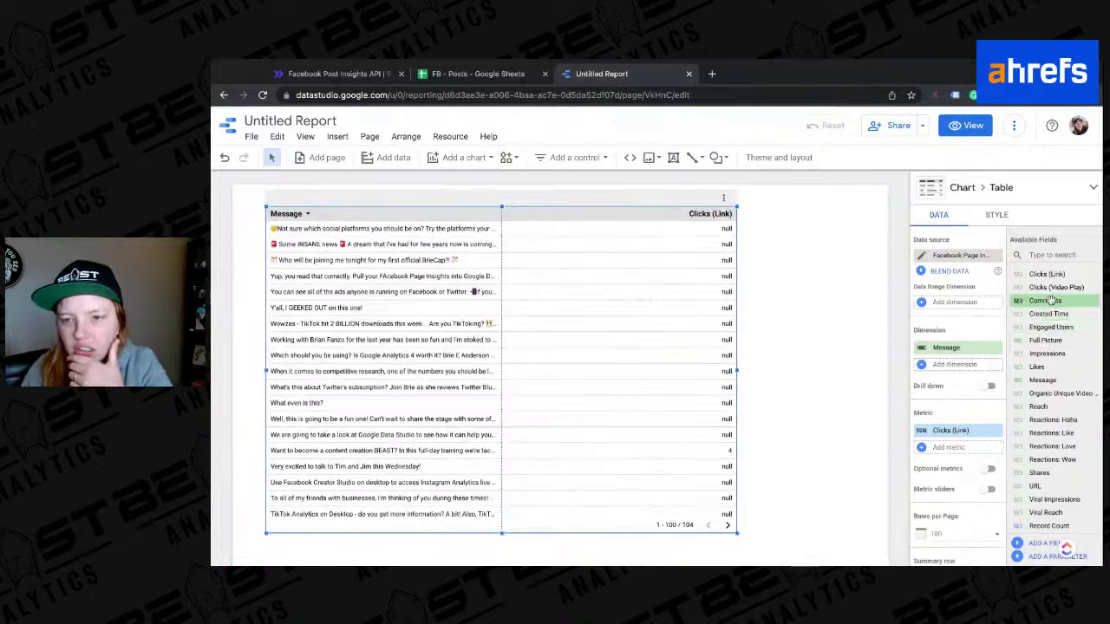
{"action": "left_click", "coordinate": [1047, 300]}
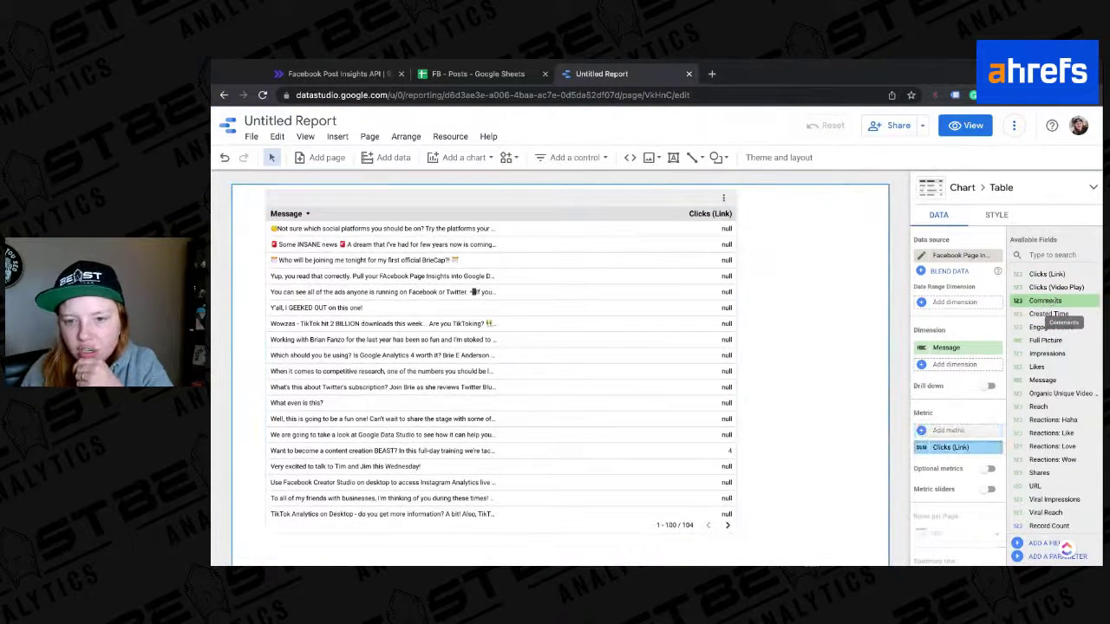
{"action": "left_click", "coordinate": [1076, 366]}
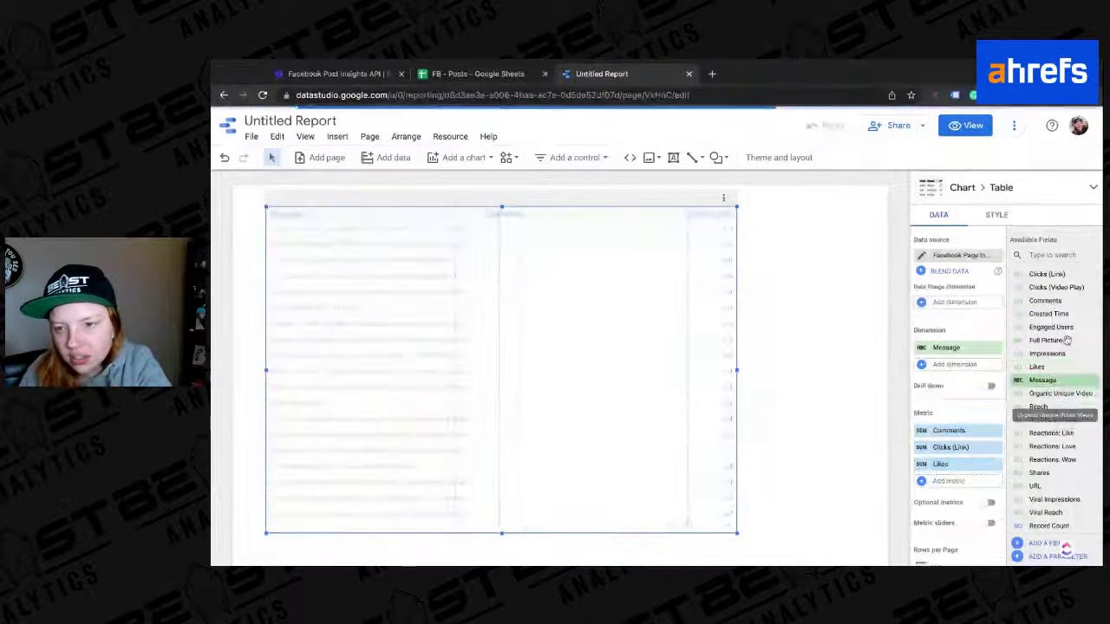
{"action": "left_click_drag", "start_coordinate": [1047, 470], "coordinate": [1048, 473]}
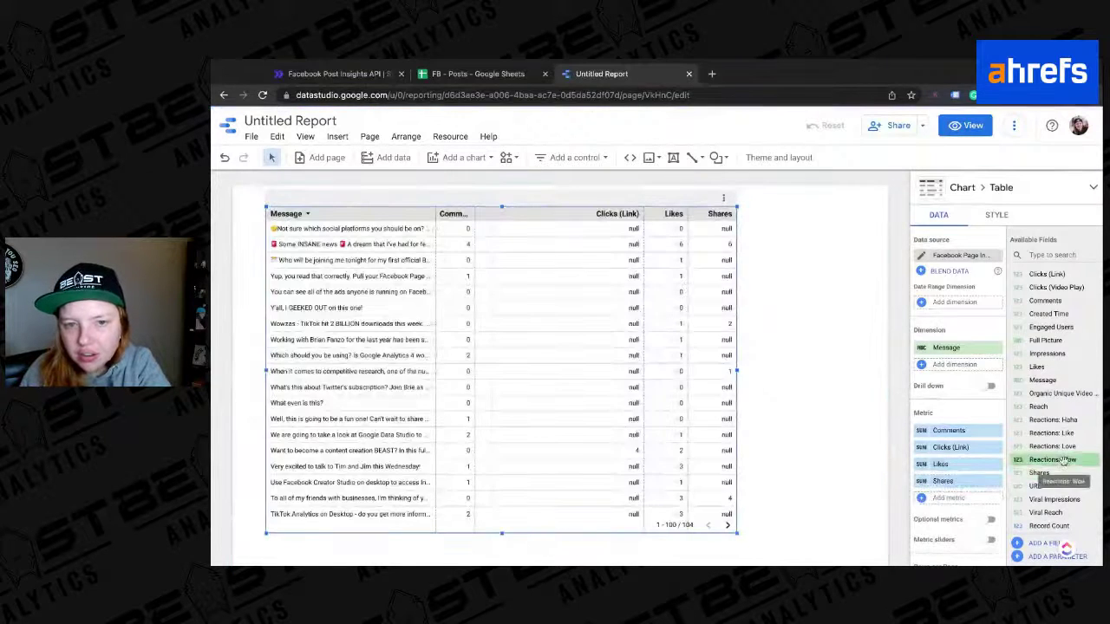
{"action": "left_click_drag", "start_coordinate": [1057, 500], "coordinate": [954, 500]}
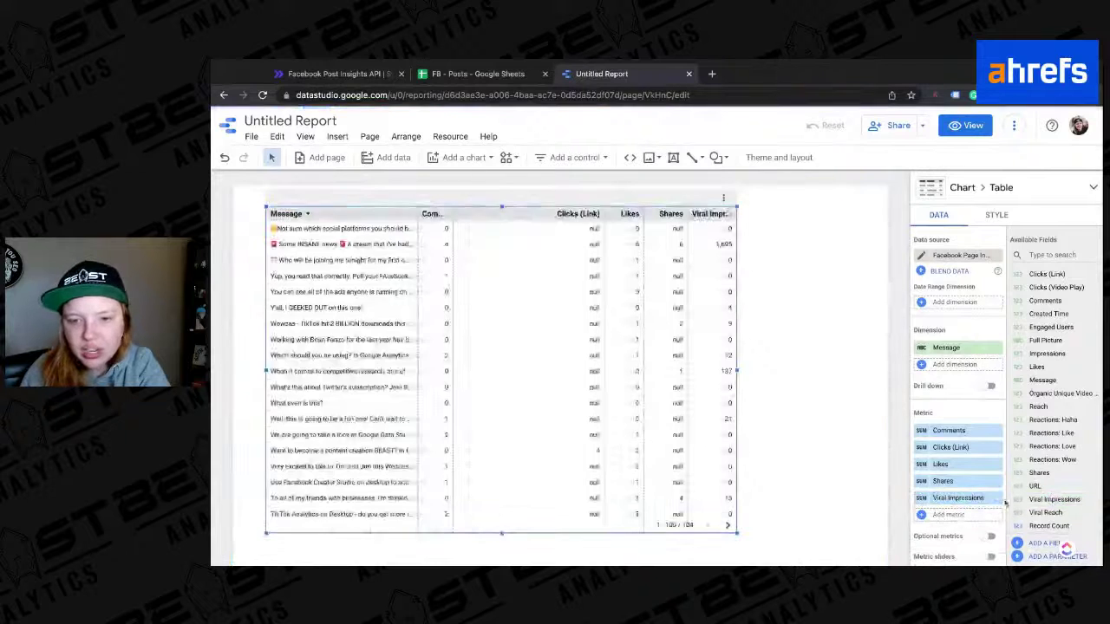
Step: Stretch the table wider and adjust column widths so all headers read fully
{"action": "left_click_drag", "start_coordinate": [737, 372], "coordinate": [885, 371]}
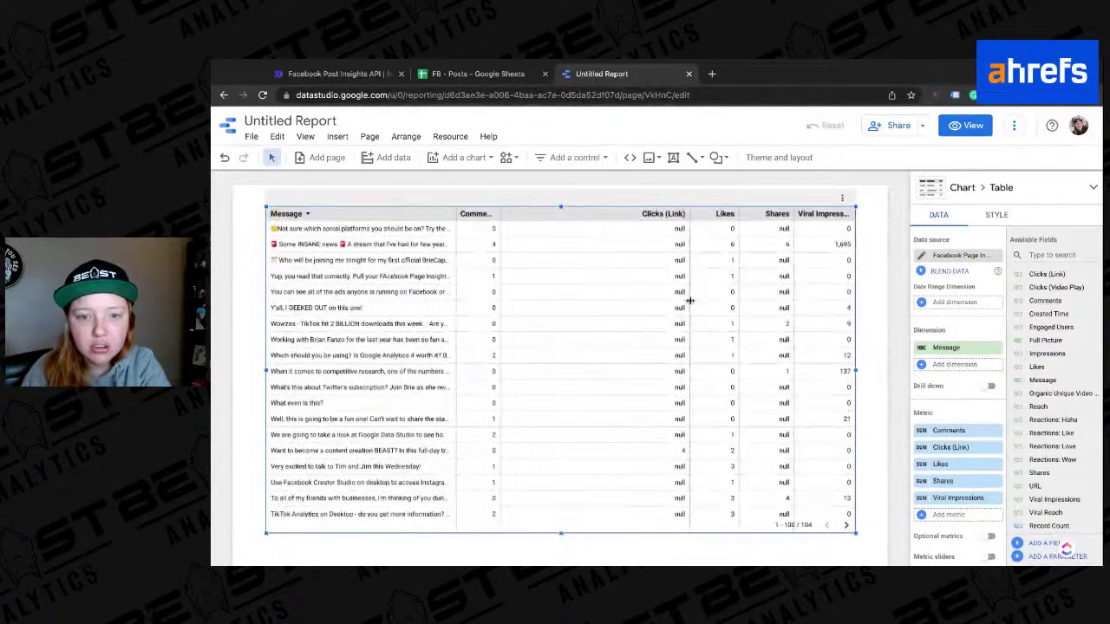
{"action": "left_click_drag", "start_coordinate": [688, 298], "coordinate": [586, 299]}
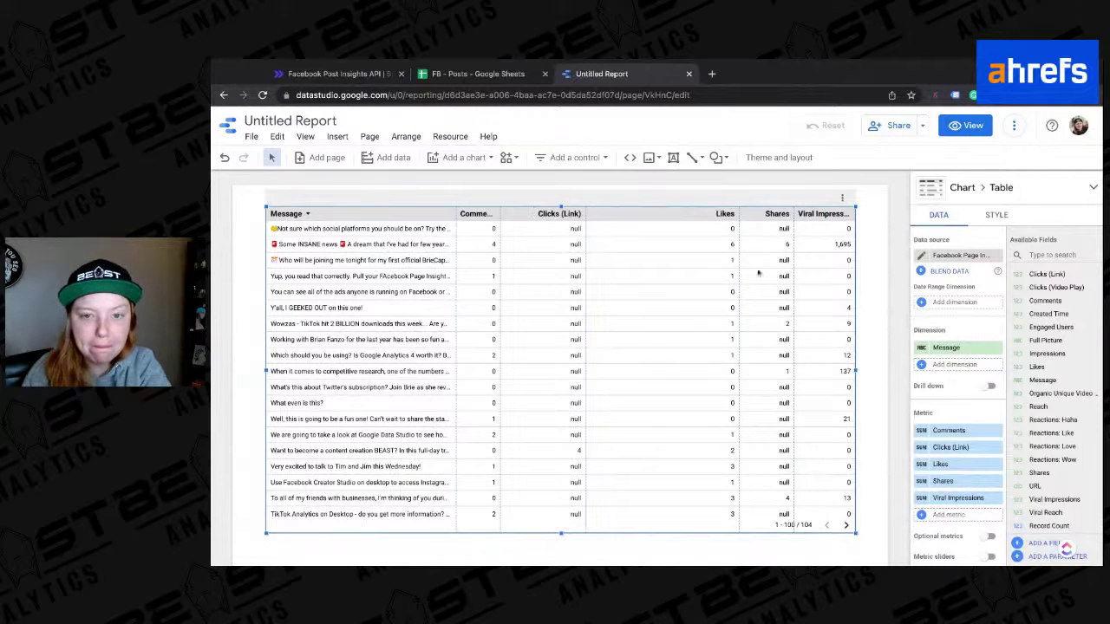
{"action": "left_click_drag", "start_coordinate": [740, 265], "coordinate": [670, 262]}
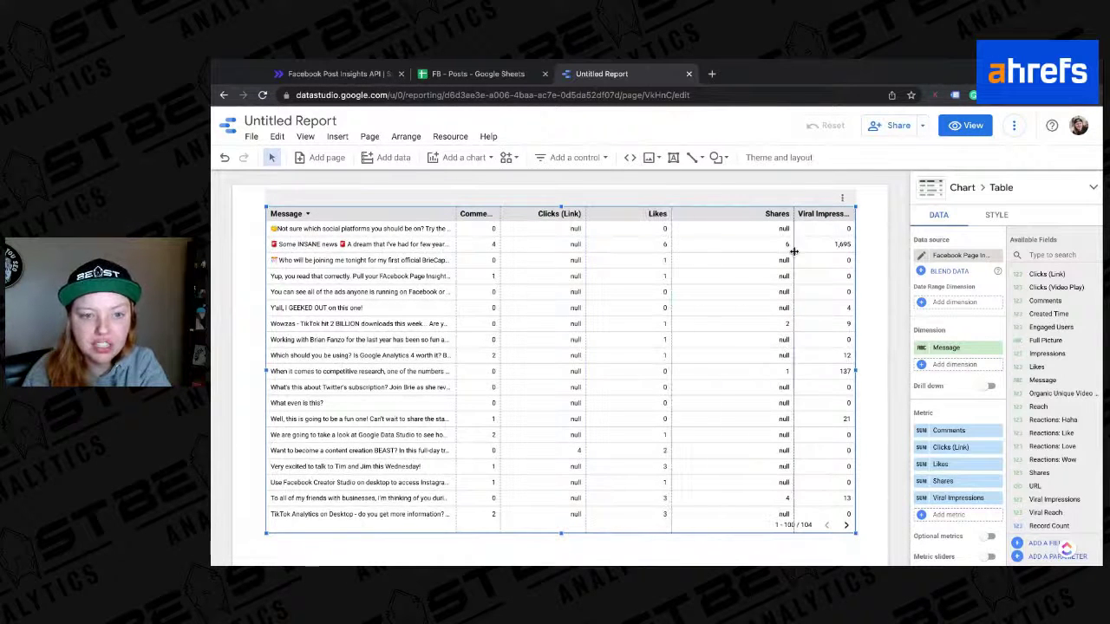
{"action": "left_click_drag", "start_coordinate": [794, 258], "coordinate": [752, 251]}
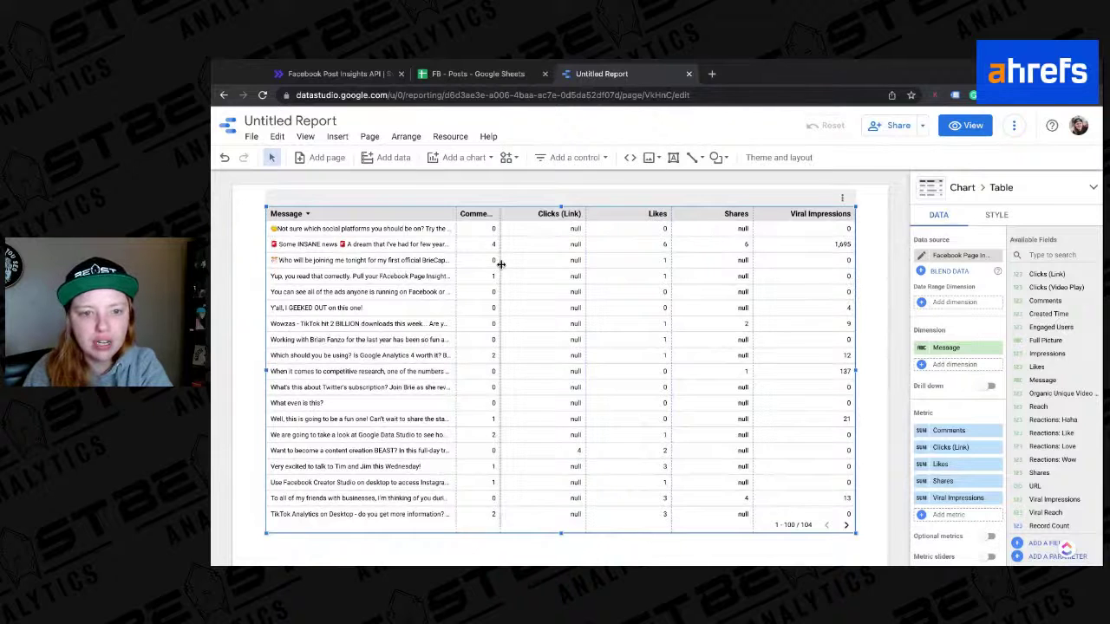
{"action": "left_click_drag", "start_coordinate": [499, 260], "coordinate": [619, 265]}
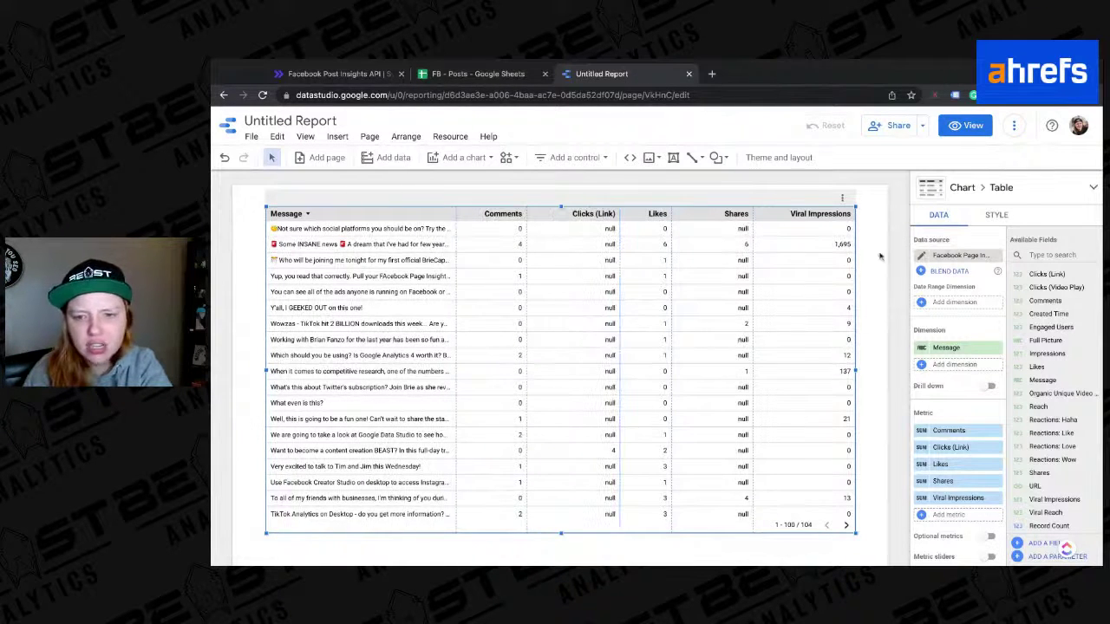
Step: Keep Clicks (Link) as a Number metric, then widen the Message and Comments columns
{"action": "left_click", "coordinate": [923, 448]}
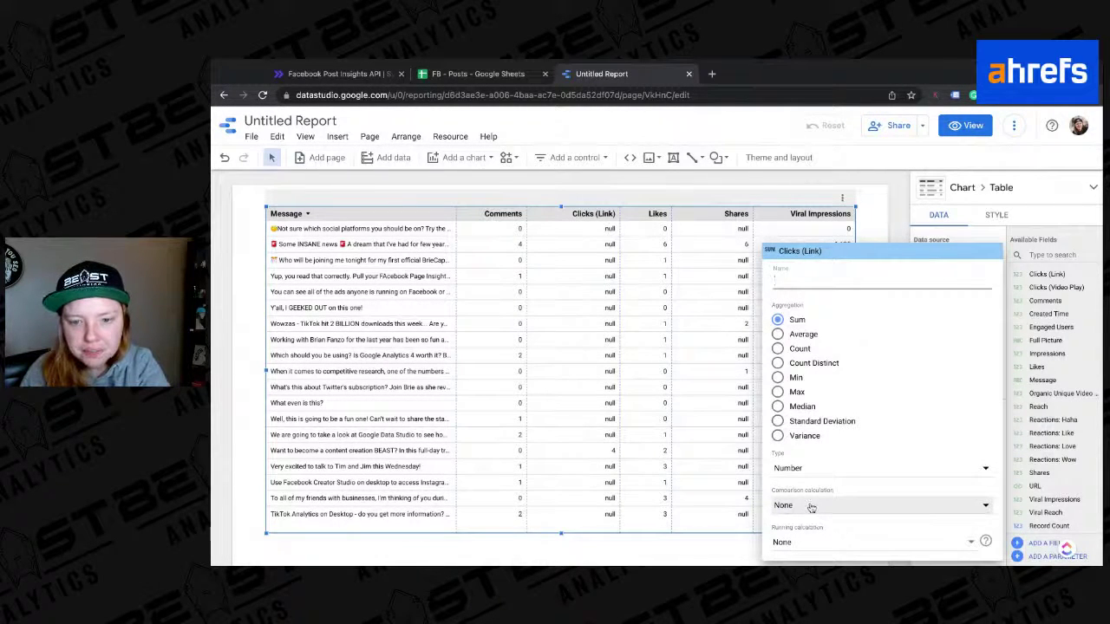
{"action": "left_click", "coordinate": [817, 468]}
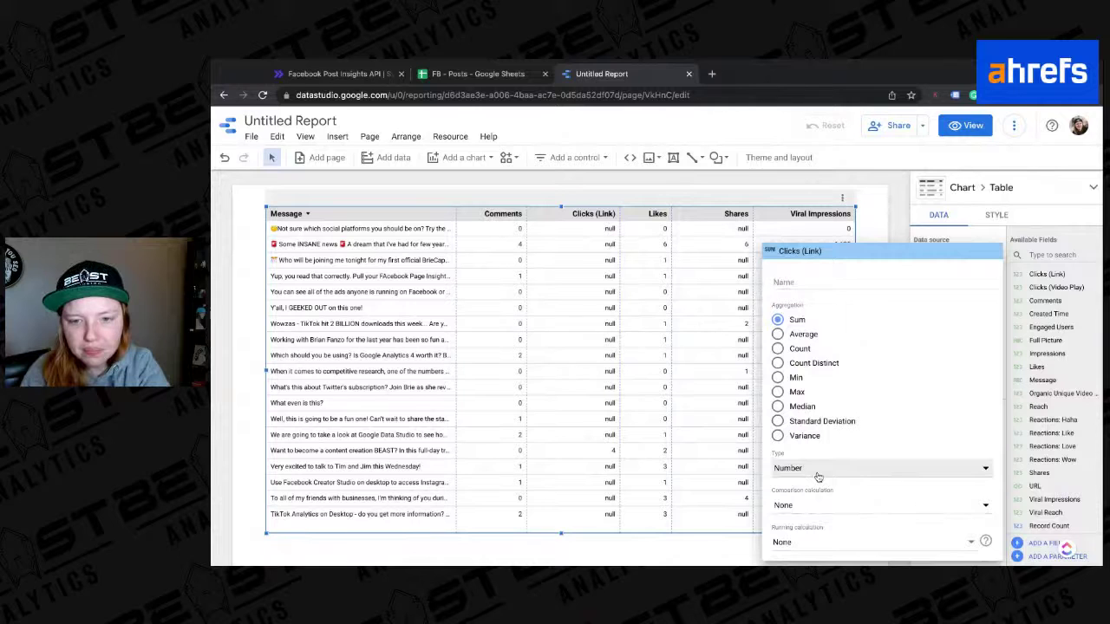
{"action": "left_click", "coordinate": [876, 205]}
{"action": "left_click", "coordinate": [902, 231]}
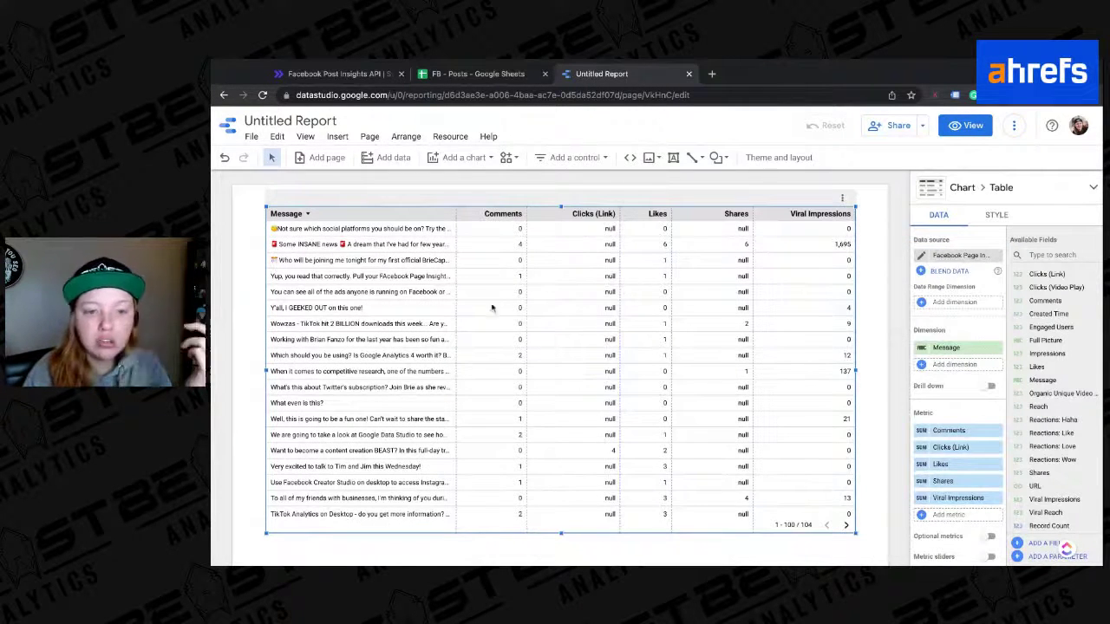
{"action": "left_click_drag", "start_coordinate": [454, 311], "coordinate": [476, 308]}
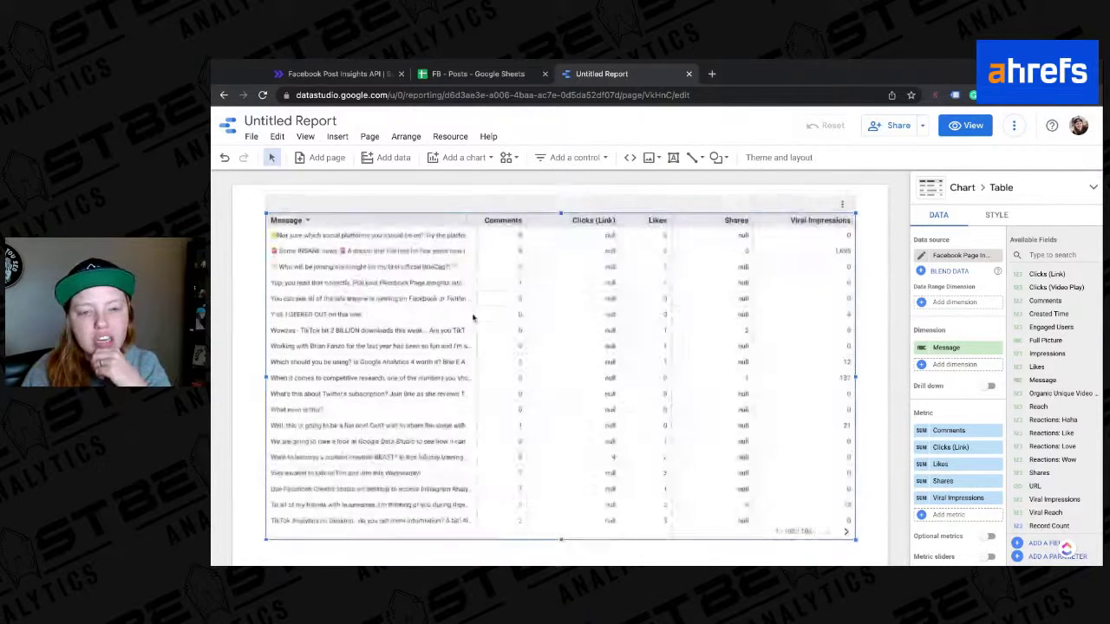
{"action": "left_click_drag", "start_coordinate": [526, 287], "coordinate": [555, 286]}
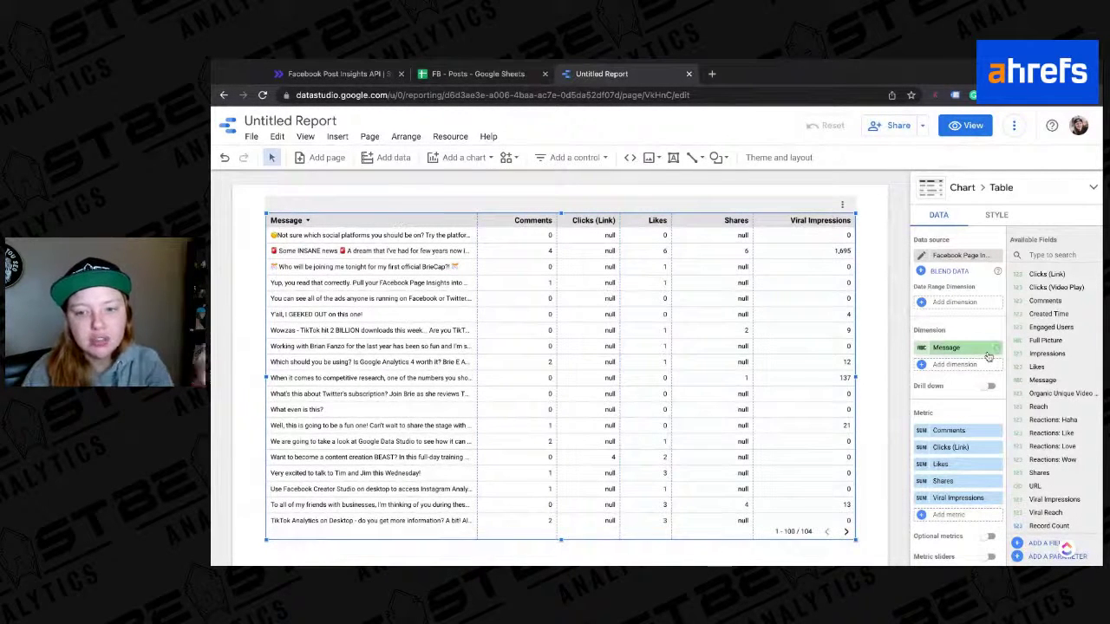
Step: Sort the post table by Likes in descending order and widen the Message column slightly
{"action": "scroll", "coordinate": [959, 359], "scroll_direction": "down", "scroll_amount": 5}
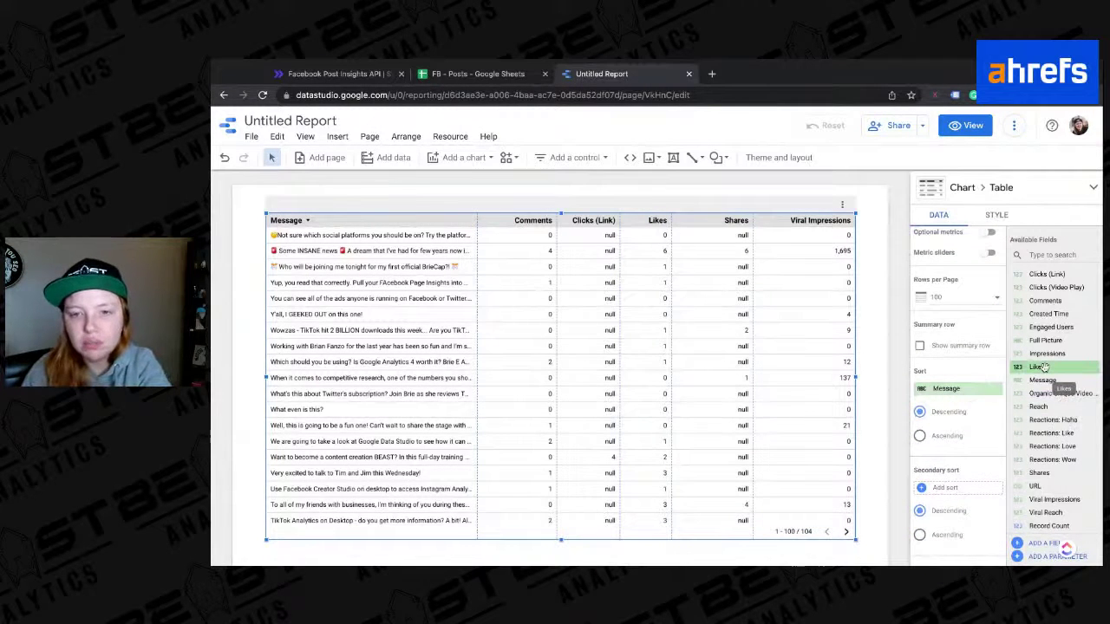
{"action": "left_click_drag", "start_coordinate": [1039, 367], "coordinate": [954, 397]}
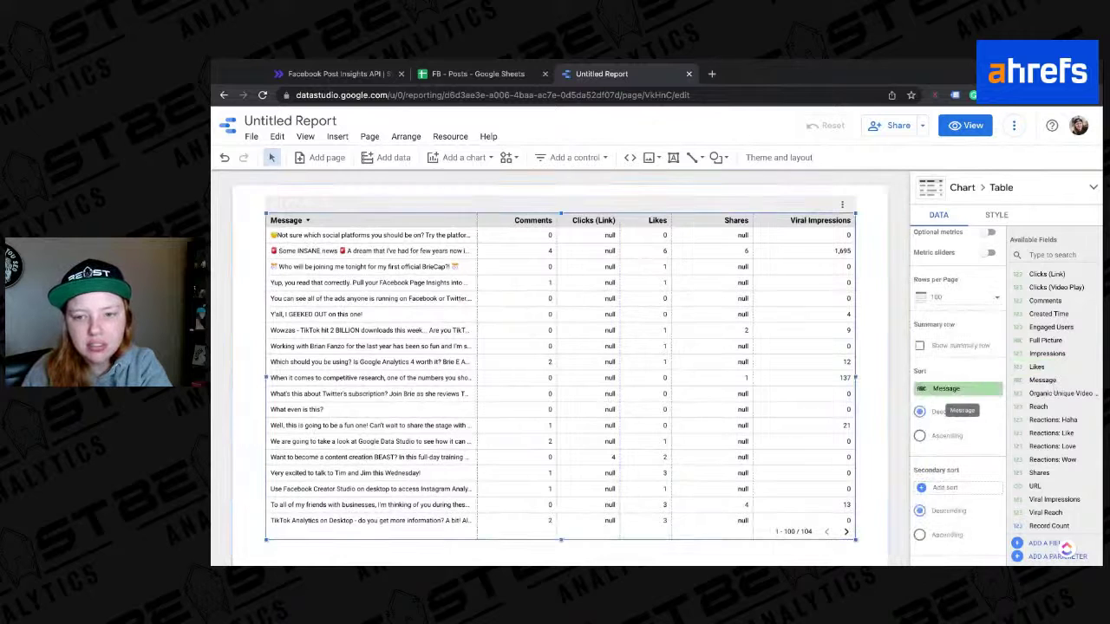
{"action": "left_click", "coordinate": [958, 388]}
{"action": "left_click", "coordinate": [923, 457]}
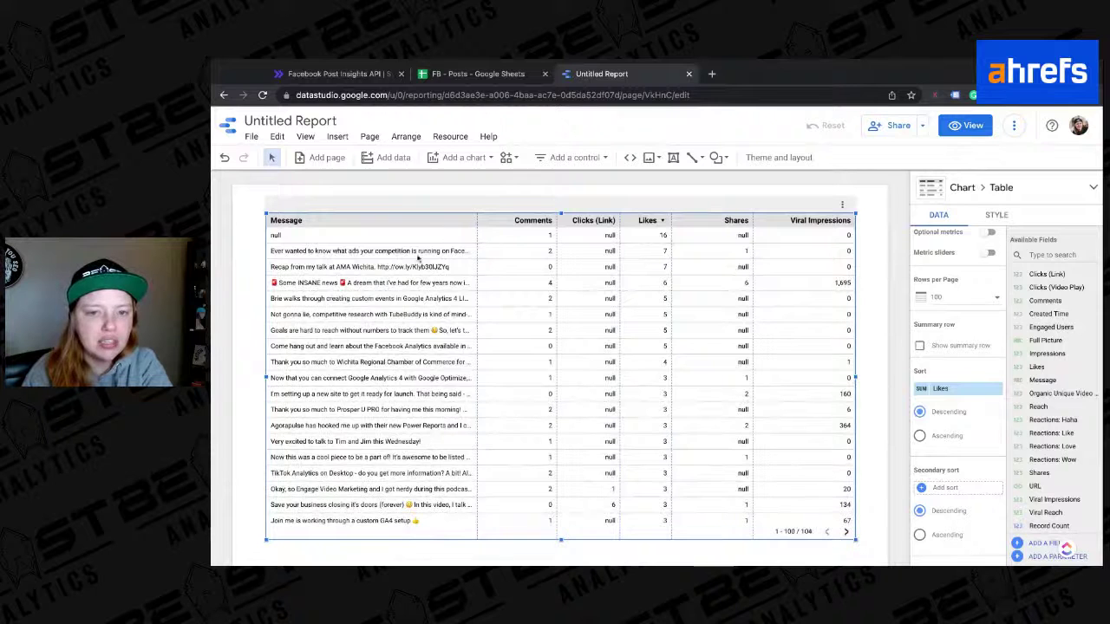
{"action": "scroll", "coordinate": [419, 267], "scroll_direction": "down", "scroll_amount": 1}
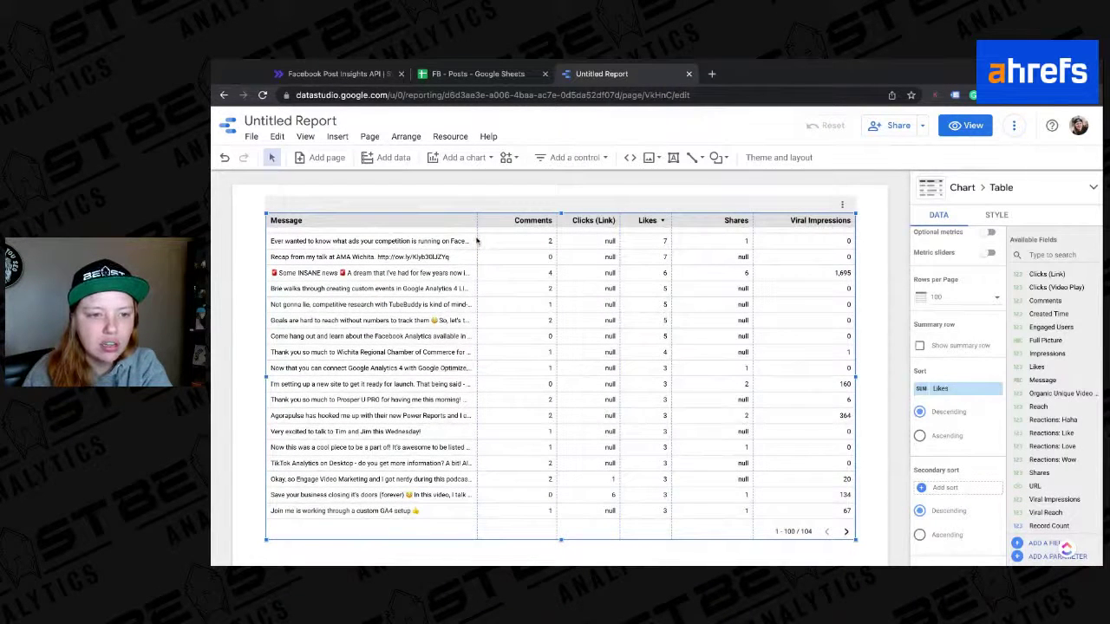
{"action": "left_click_drag", "start_coordinate": [476, 240], "coordinate": [494, 240]}
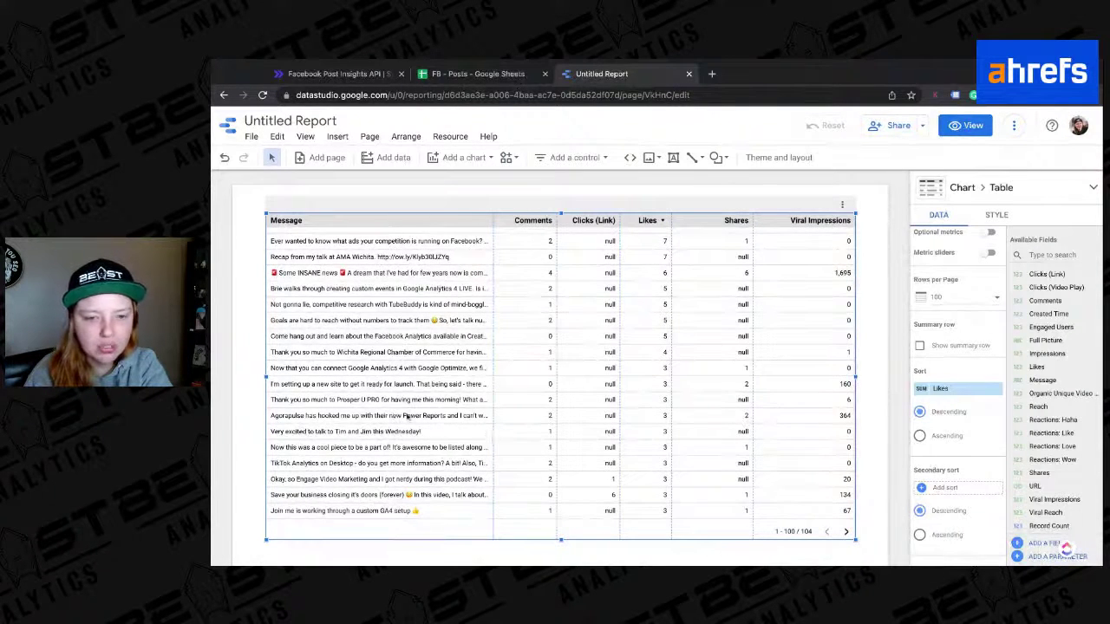
Step: Open the add-data panel and close it without adding a data source
{"action": "scroll", "coordinate": [492, 419], "scroll_direction": "down", "scroll_amount": 1}
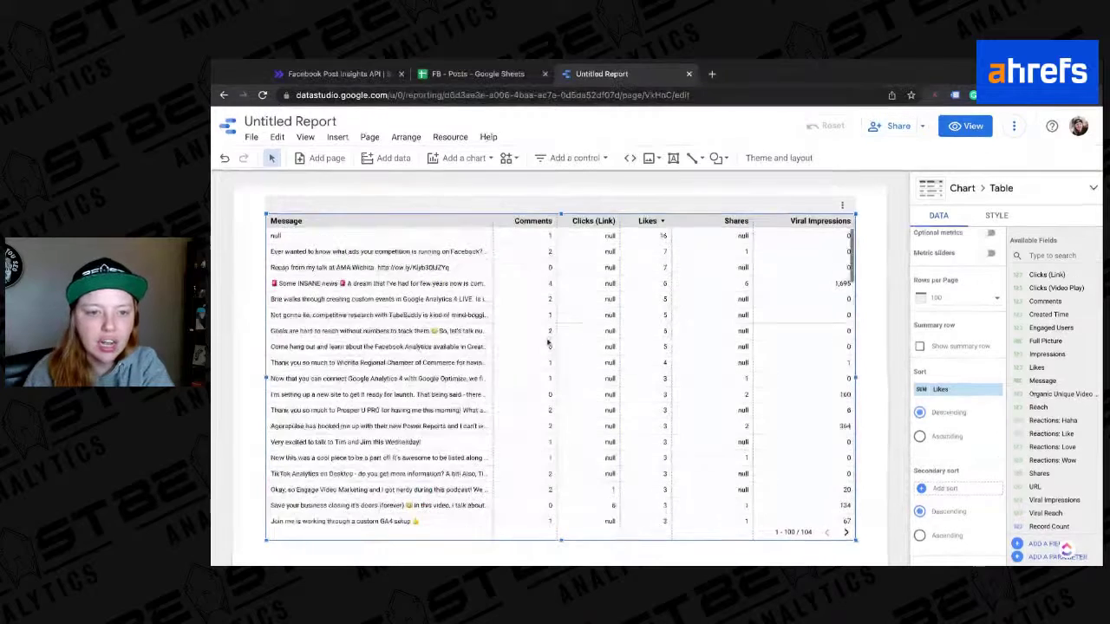
{"action": "scroll", "coordinate": [421, 223], "scroll_direction": "up", "scroll_amount": 3}
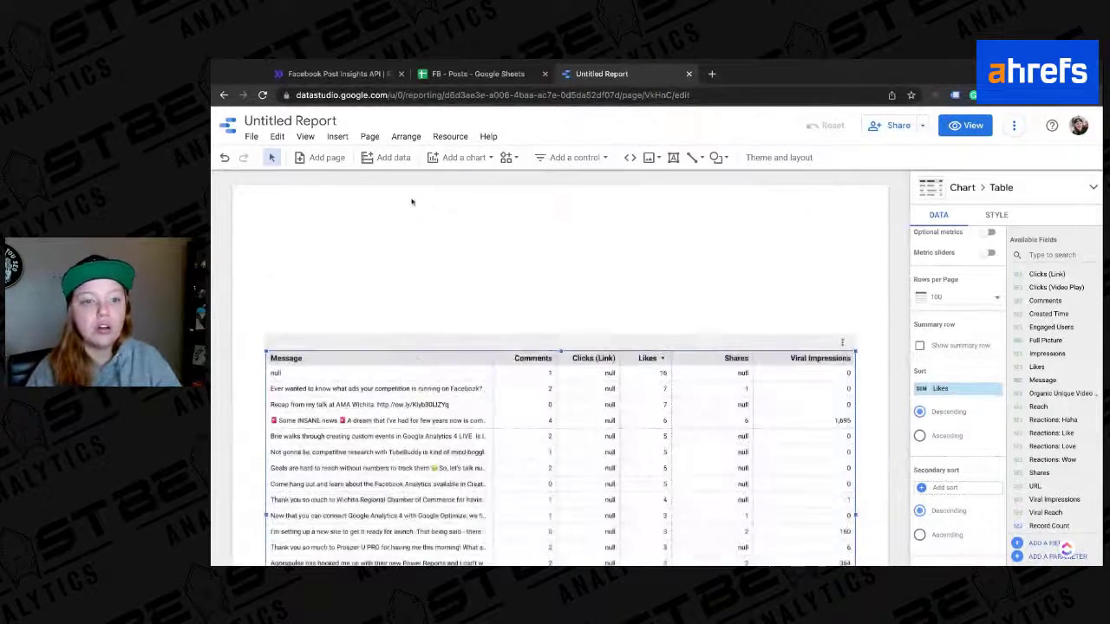
{"action": "left_click", "coordinate": [388, 157]}
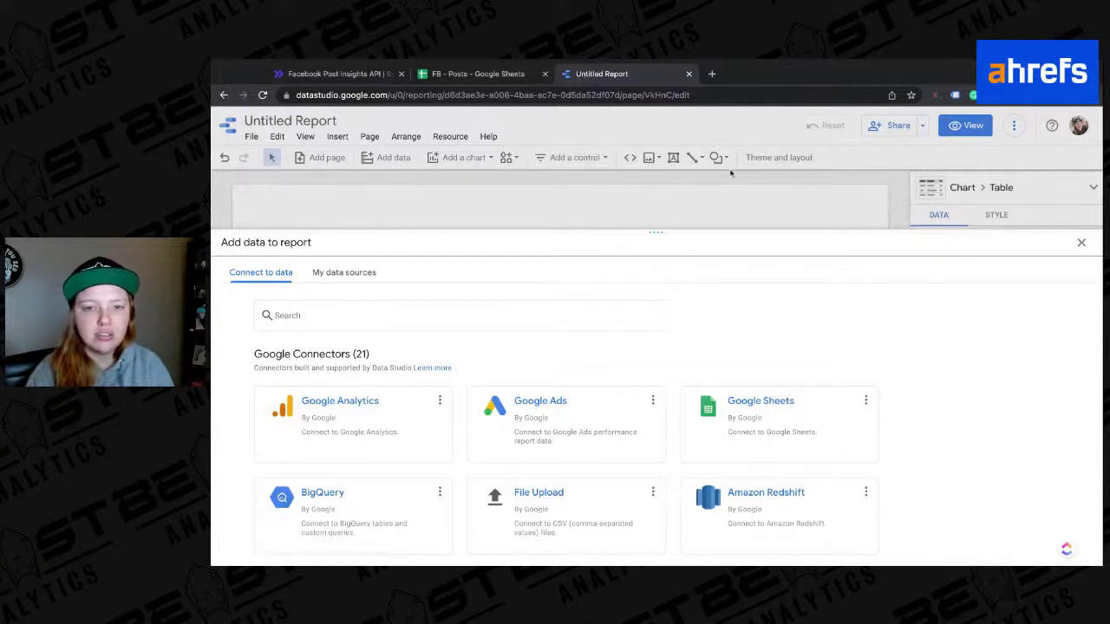
{"action": "left_click", "coordinate": [699, 219]}
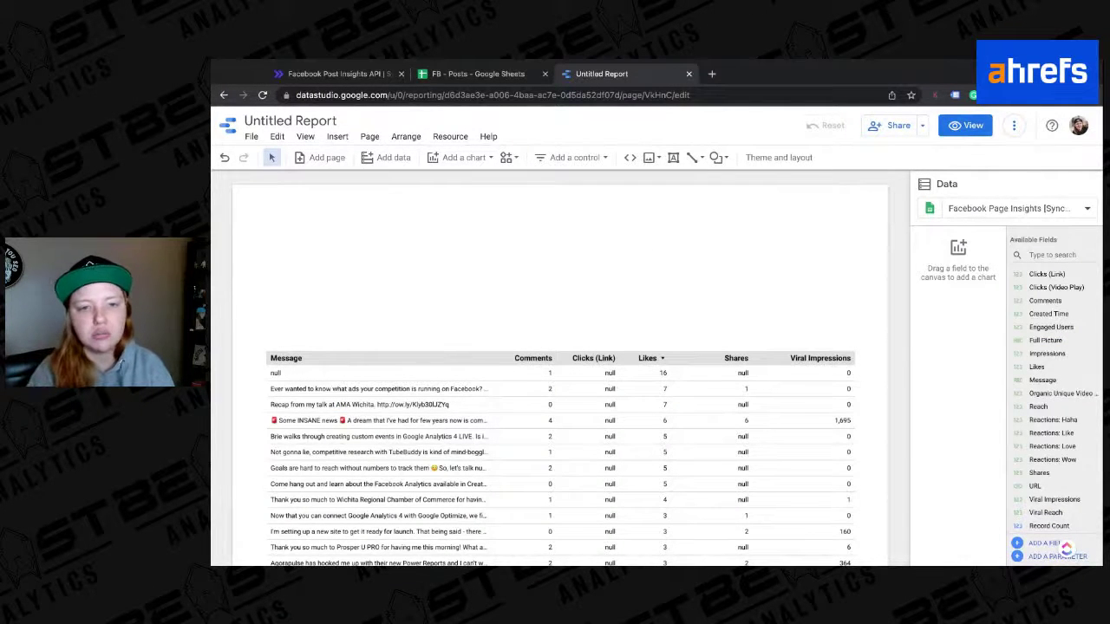
Step: Place a scorecard above the post table showing total Impressions, 20,292
{"action": "left_click", "coordinate": [462, 158]}
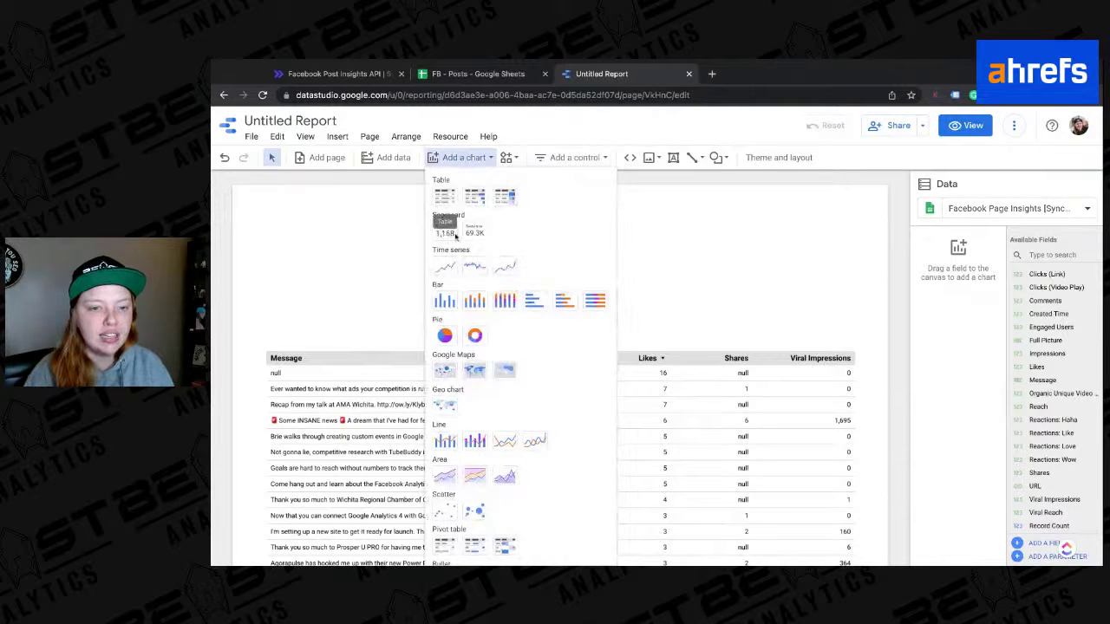
{"action": "left_click", "coordinate": [444, 232]}
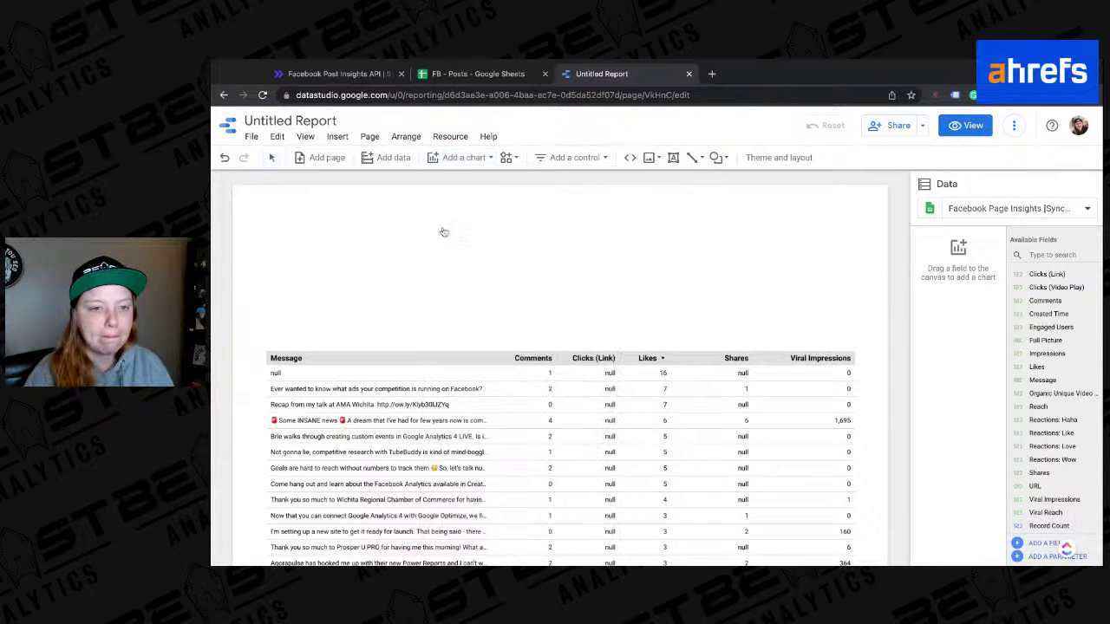
{"action": "left_click", "coordinate": [266, 219]}
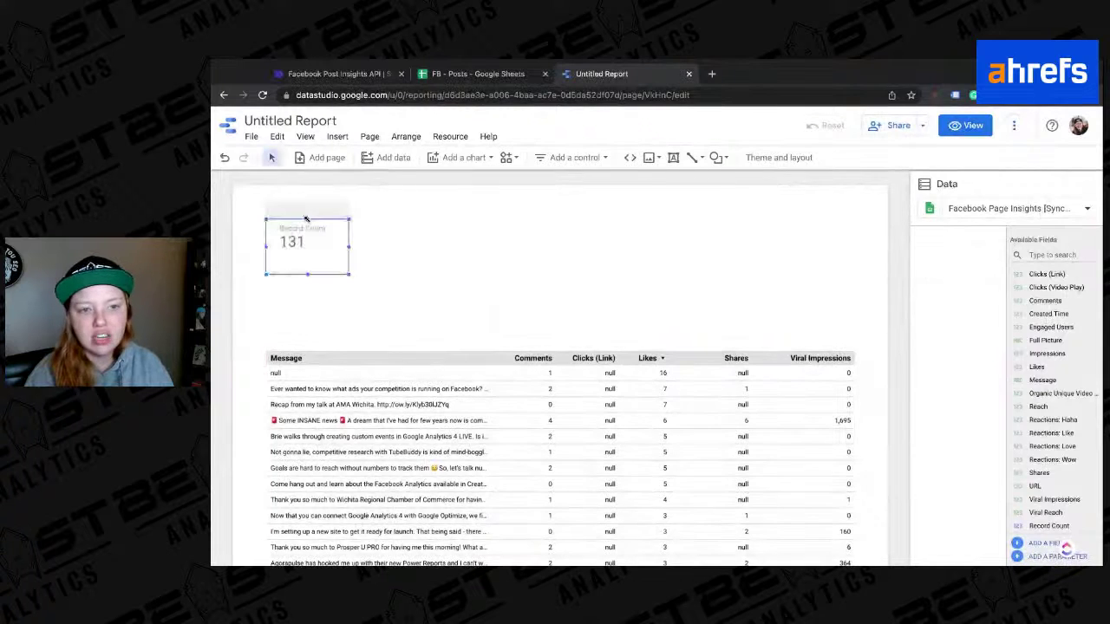
{"action": "left_click_drag", "start_coordinate": [1051, 353], "coordinate": [325, 256]}
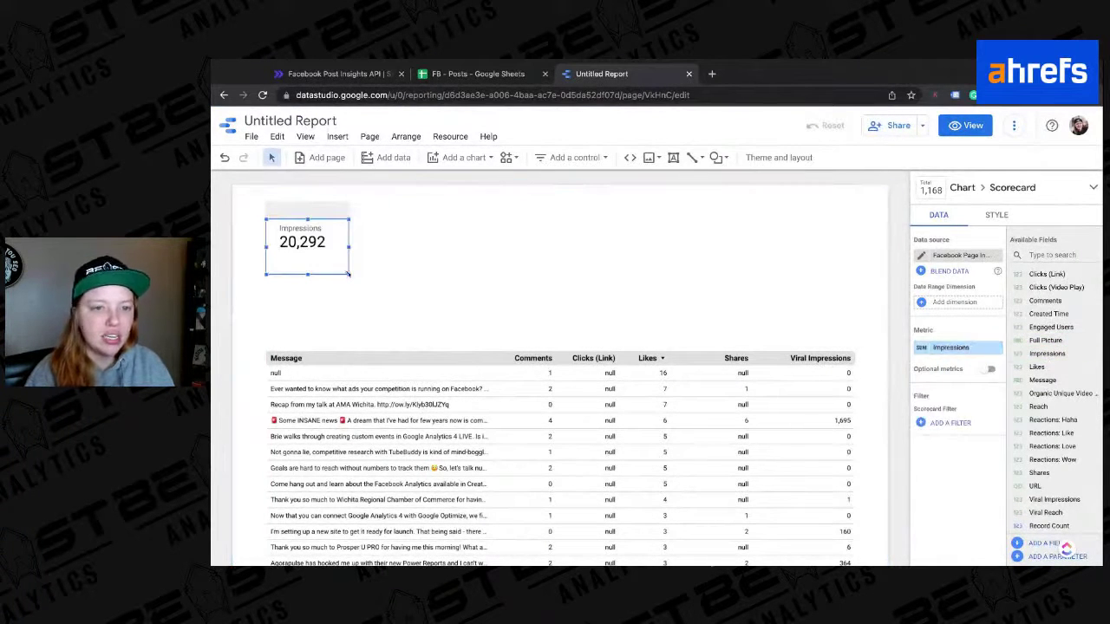
{"action": "left_click", "coordinate": [503, 228]}
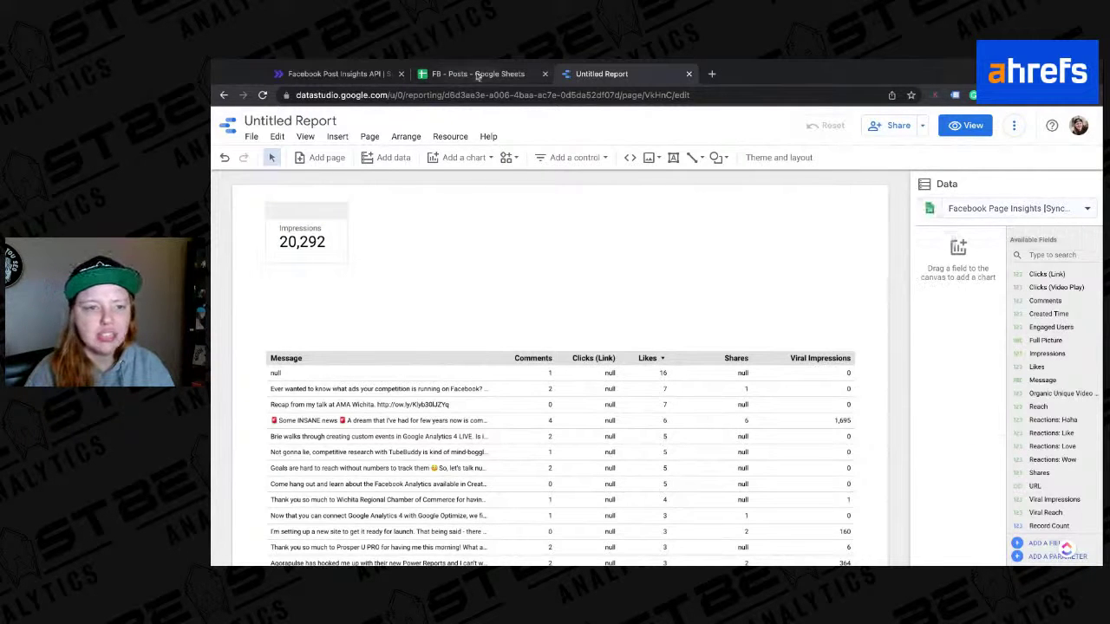
Step: Inspect the raw Created Time value 44624.4374305556 in FB - Posts cell A2, then return to SyncWith
{"action": "left_click", "coordinate": [475, 74]}
{"action": "scroll", "coordinate": [463, 295], "scroll_direction": "left", "scroll_amount": 2}
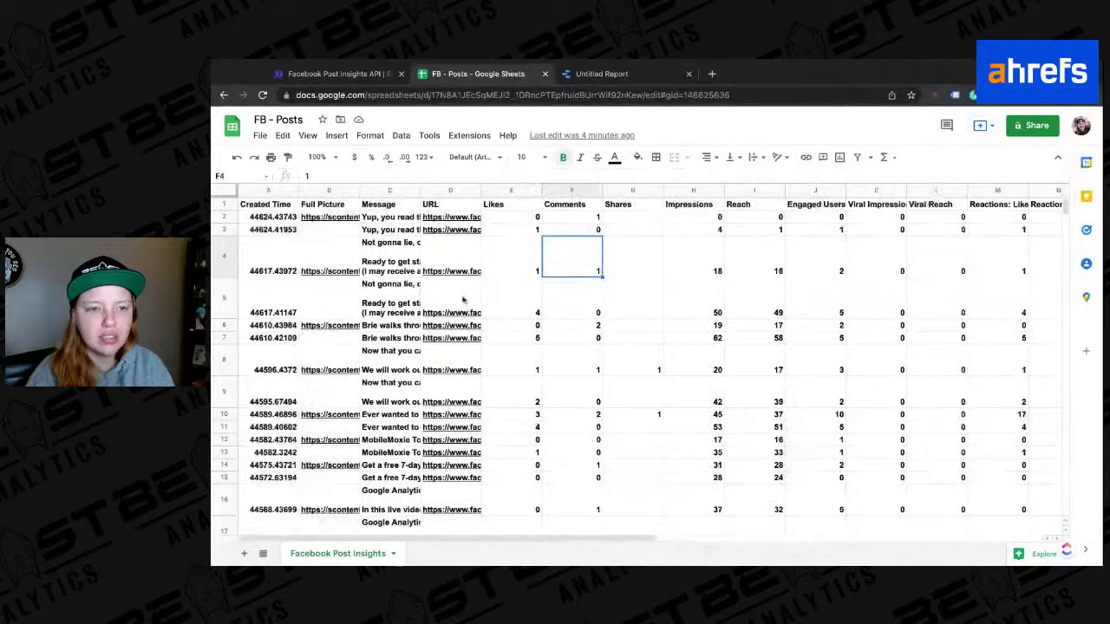
{"action": "left_click", "coordinate": [261, 228]}
{"action": "left_click", "coordinate": [260, 219]}
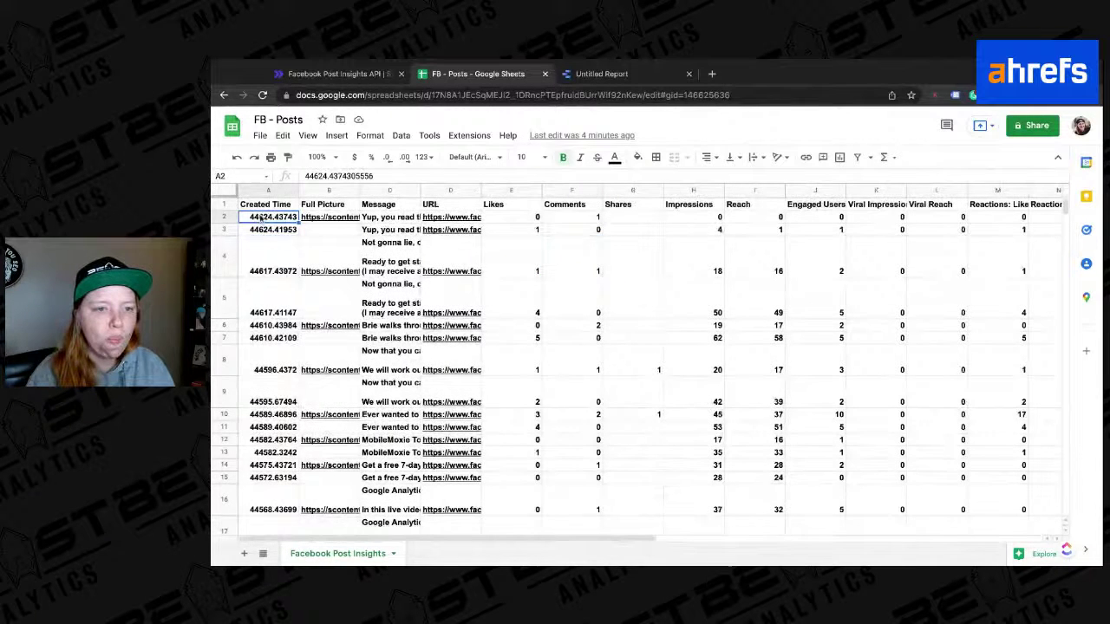
{"action": "left_click", "coordinate": [317, 76]}
{"action": "scroll", "coordinate": [443, 292], "scroll_direction": "down", "scroll_amount": 3}
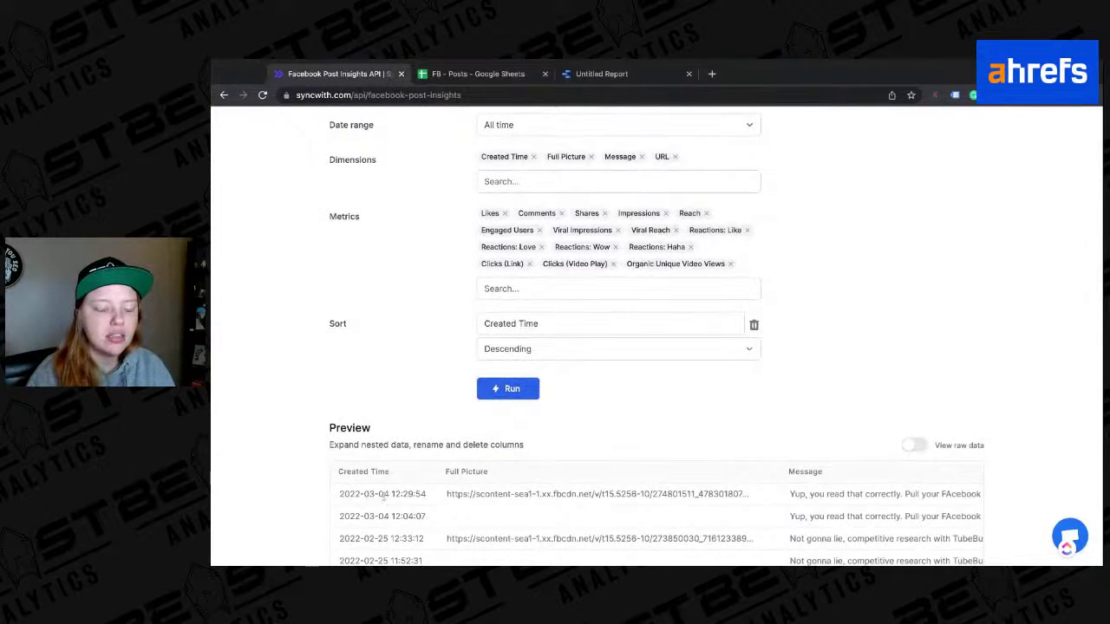
{"action": "scroll", "coordinate": [386, 494], "scroll_direction": "down", "scroll_amount": 1}
{"action": "scroll", "coordinate": [351, 492], "scroll_direction": "up", "scroll_amount": 1}
{"action": "left_click_drag", "start_coordinate": [384, 491], "coordinate": [424, 492]}
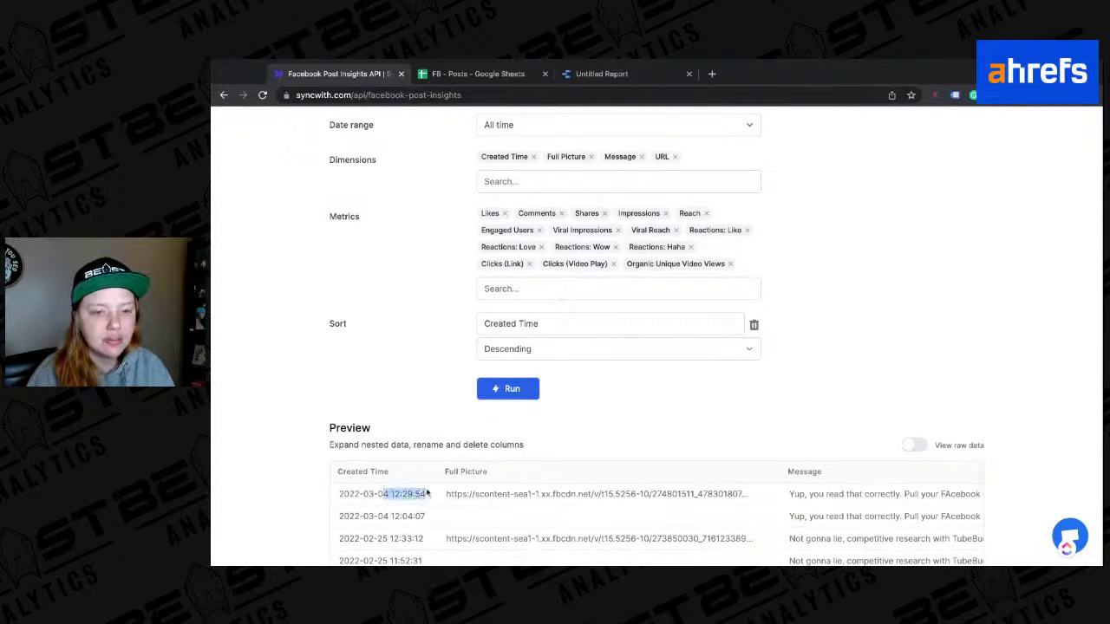
Step: Examine the decimal digits of the A2 value in FB - Posts without editing it
{"action": "left_click", "coordinate": [440, 77]}
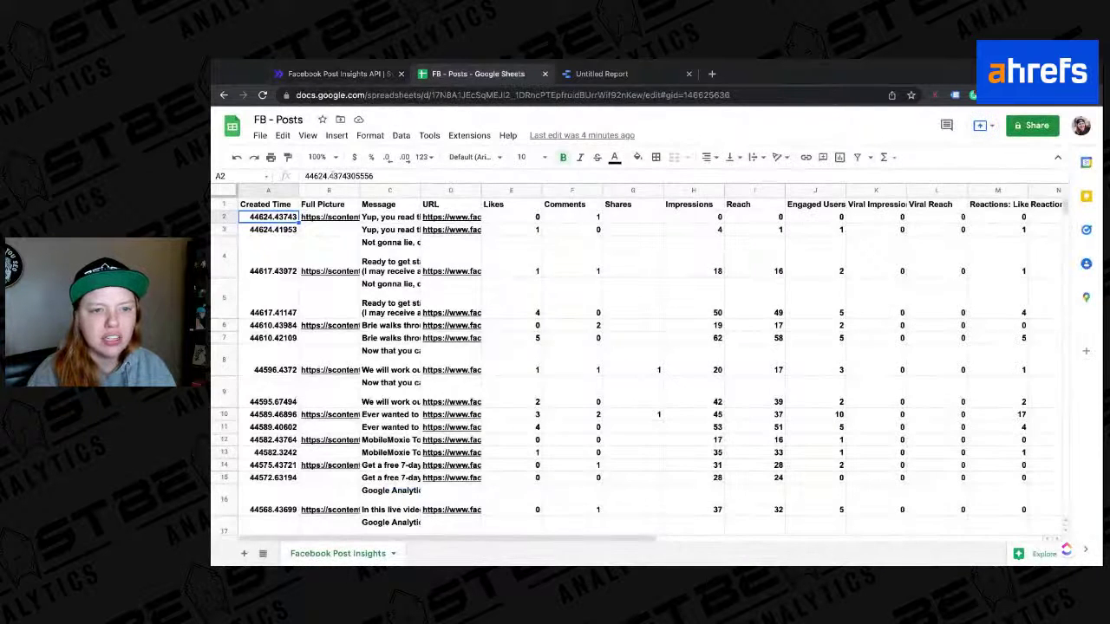
{"action": "left_click_drag", "start_coordinate": [333, 176], "coordinate": [373, 176]}
{"action": "key", "text": "Escape"}
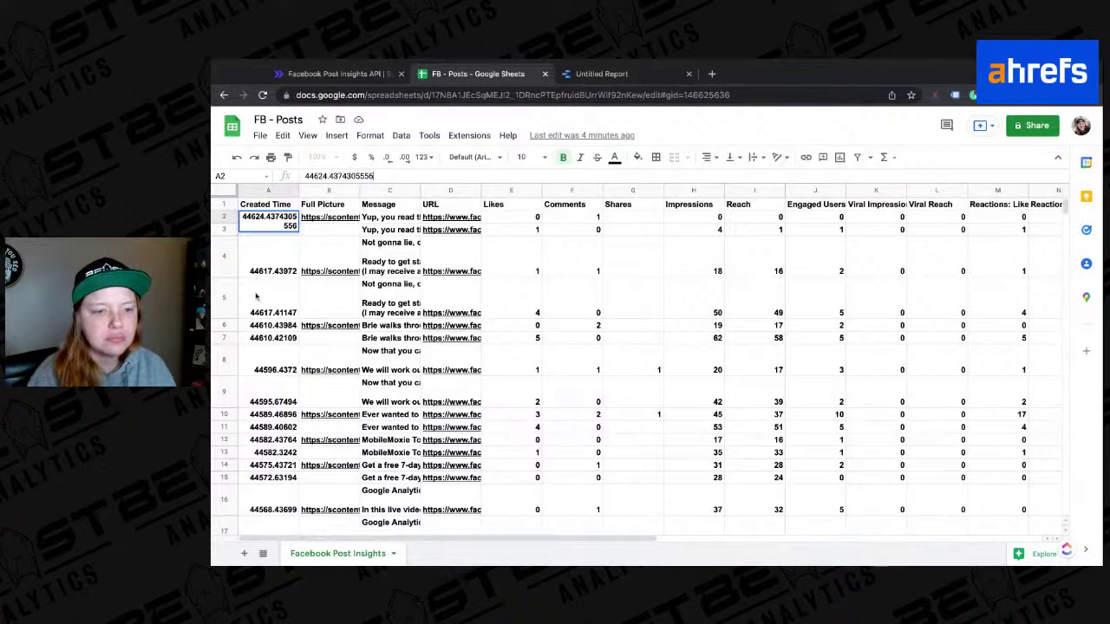
{"action": "scroll", "coordinate": [256, 296], "scroll_direction": "down", "scroll_amount": 1}
{"action": "scroll", "coordinate": [256, 297], "scroll_direction": "down", "scroll_amount": 10}
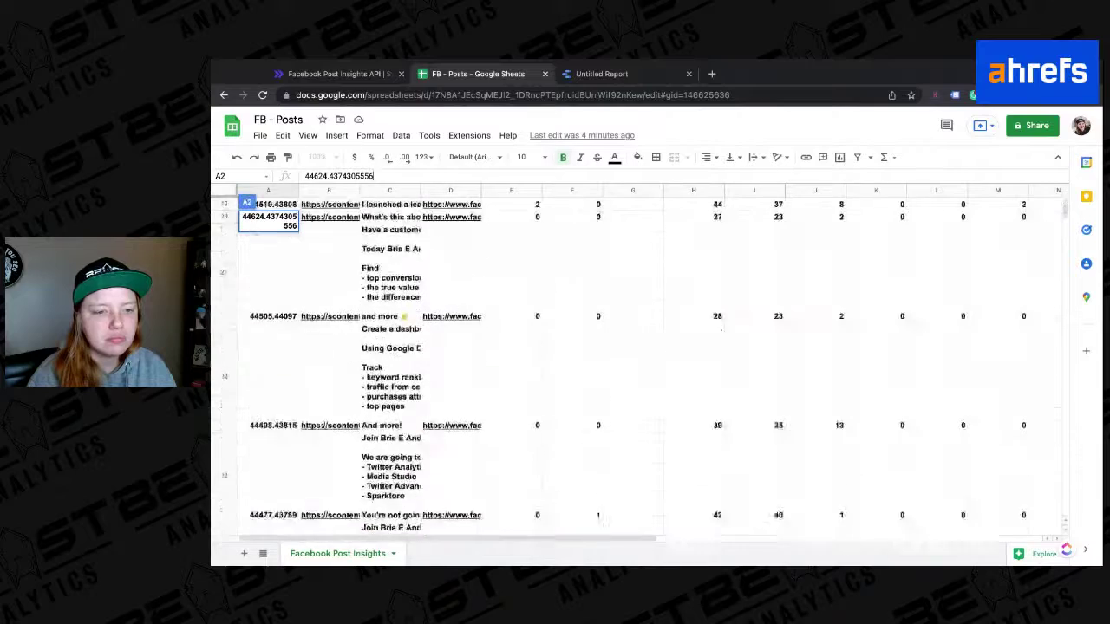
{"action": "scroll", "coordinate": [555, 365], "scroll_direction": "down", "scroll_amount": 8}
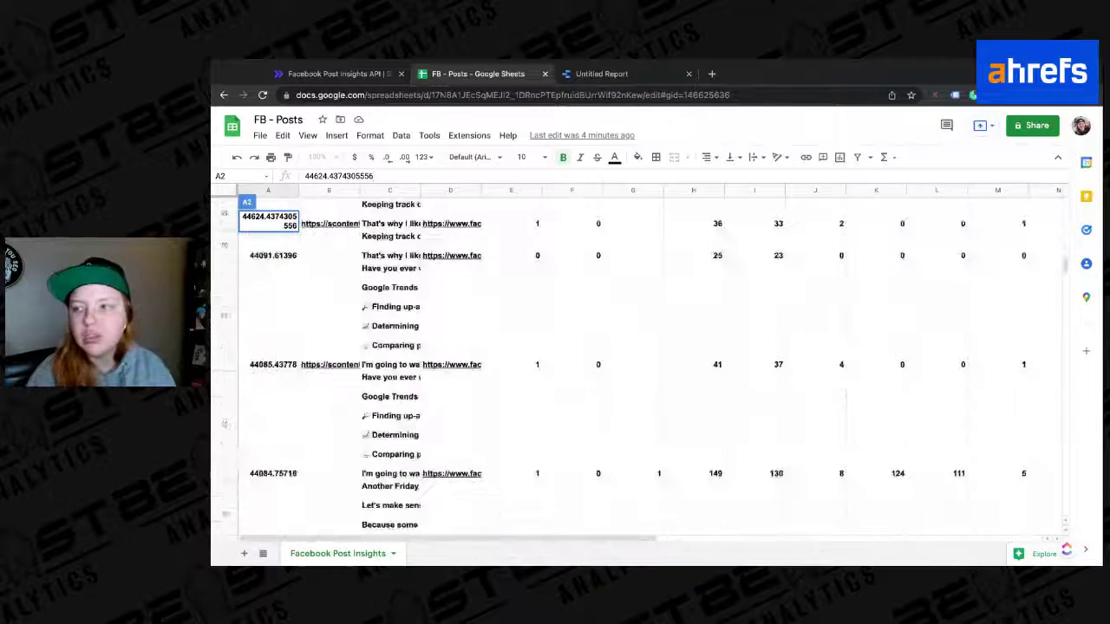
{"action": "scroll", "coordinate": [555, 364], "scroll_direction": "down", "scroll_amount": 3}
{"action": "scroll", "coordinate": [555, 364], "scroll_direction": "right", "scroll_amount": 1}
{"action": "scroll", "coordinate": [555, 364], "scroll_direction": "up", "scroll_amount": 10}
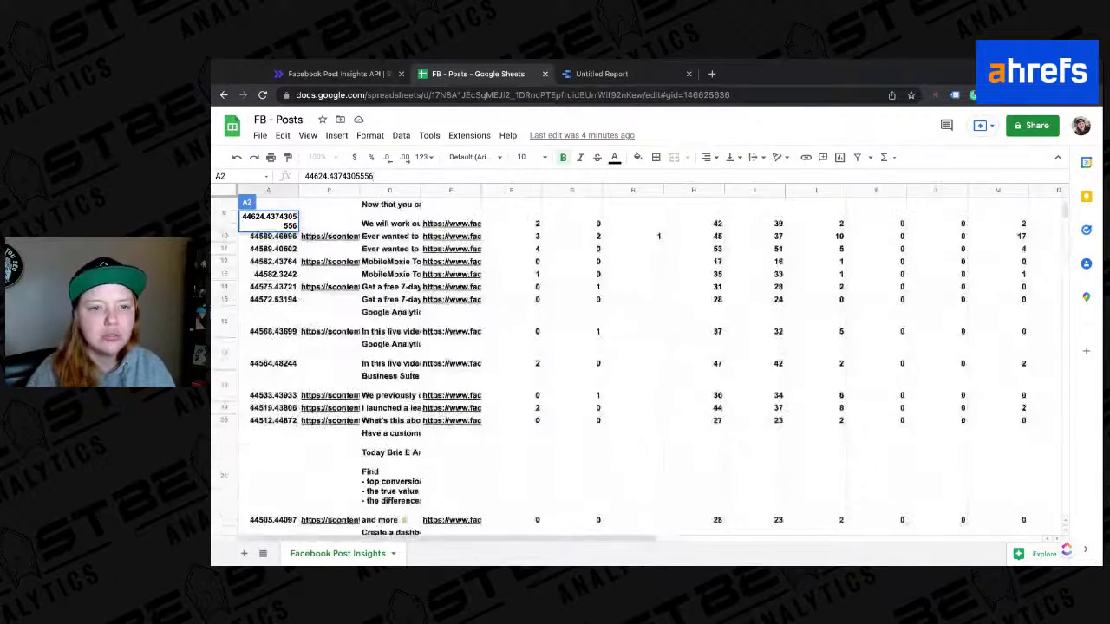
Step: Copy the full A2 serial 44624.4374305556 and open a new browser tab
{"action": "left_click", "coordinate": [630, 74]}
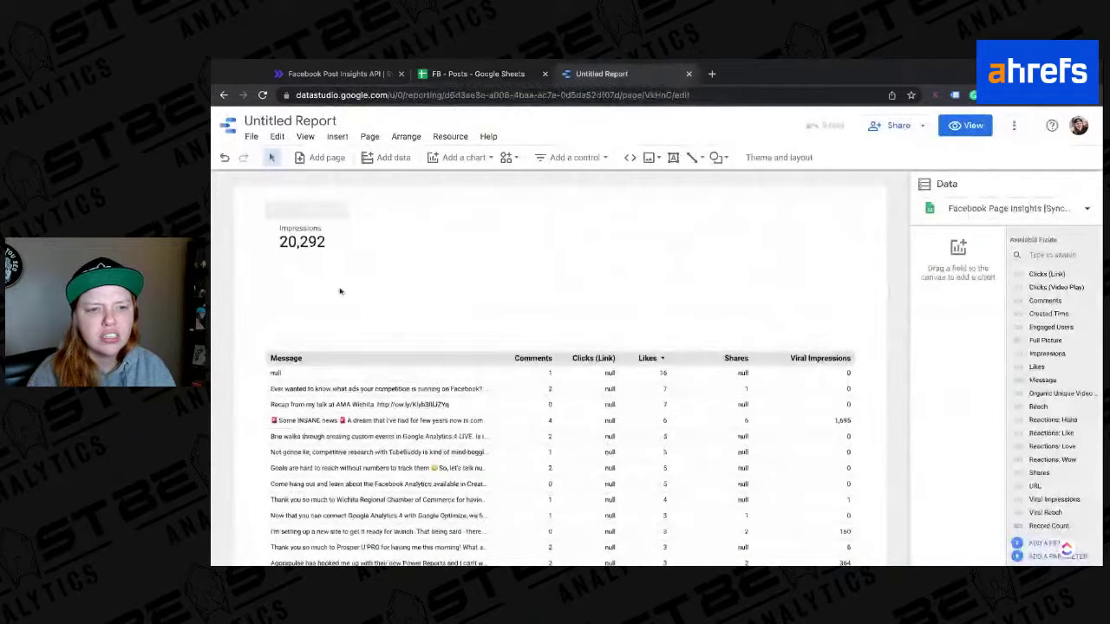
{"action": "left_click", "coordinate": [338, 74]}
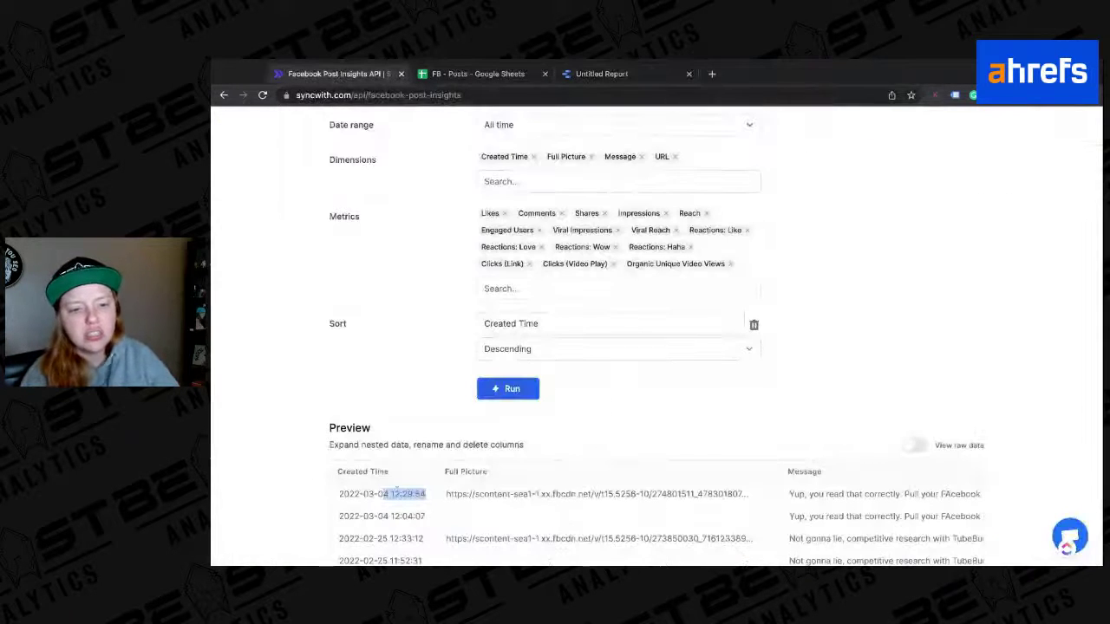
{"action": "left_click", "coordinate": [443, 74]}
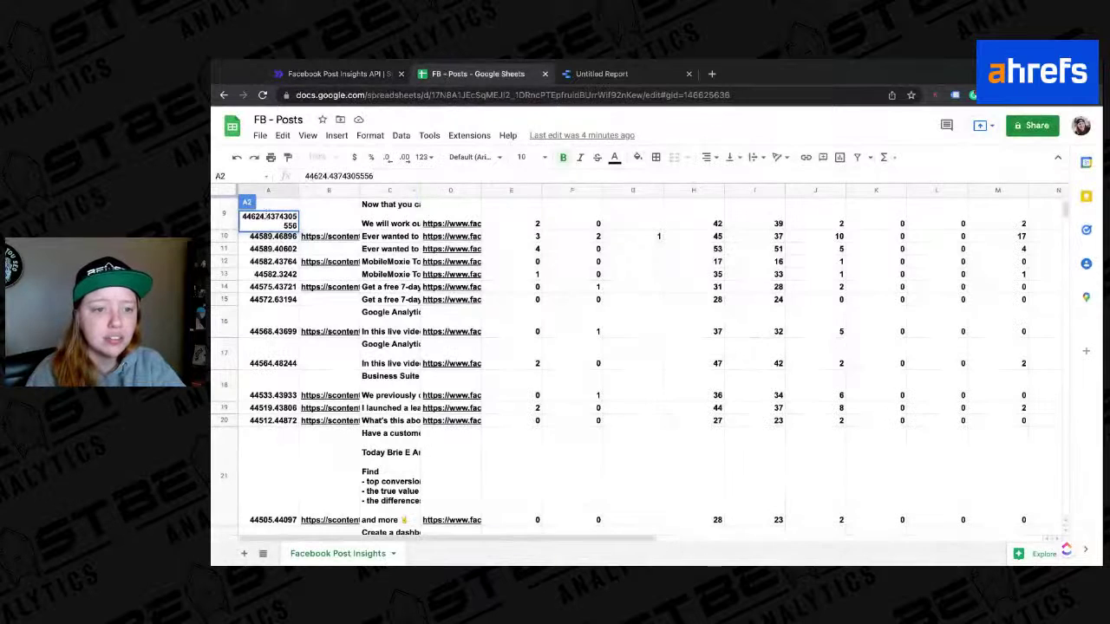
{"action": "double_click", "coordinate": [384, 177]}
{"action": "key", "text": "ctrl+c"}
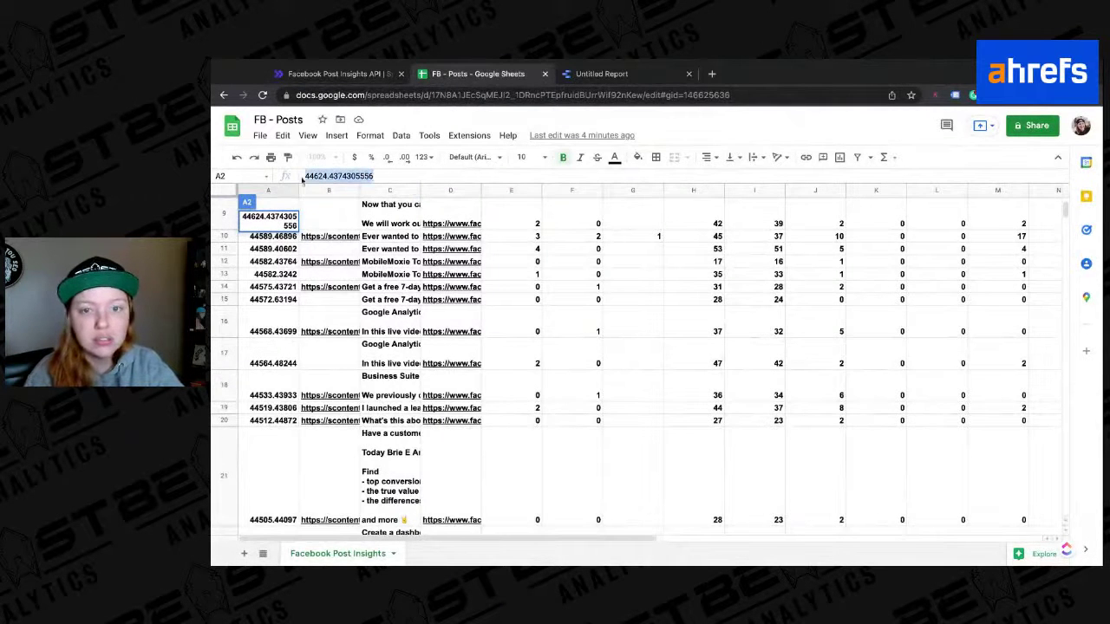
{"action": "left_click", "coordinate": [712, 73]}
Step: Search Google for '44624.4374305556 date and time', then switch back to the FB - Posts spreadsheet
{"action": "key", "text": "ctrl+v"}
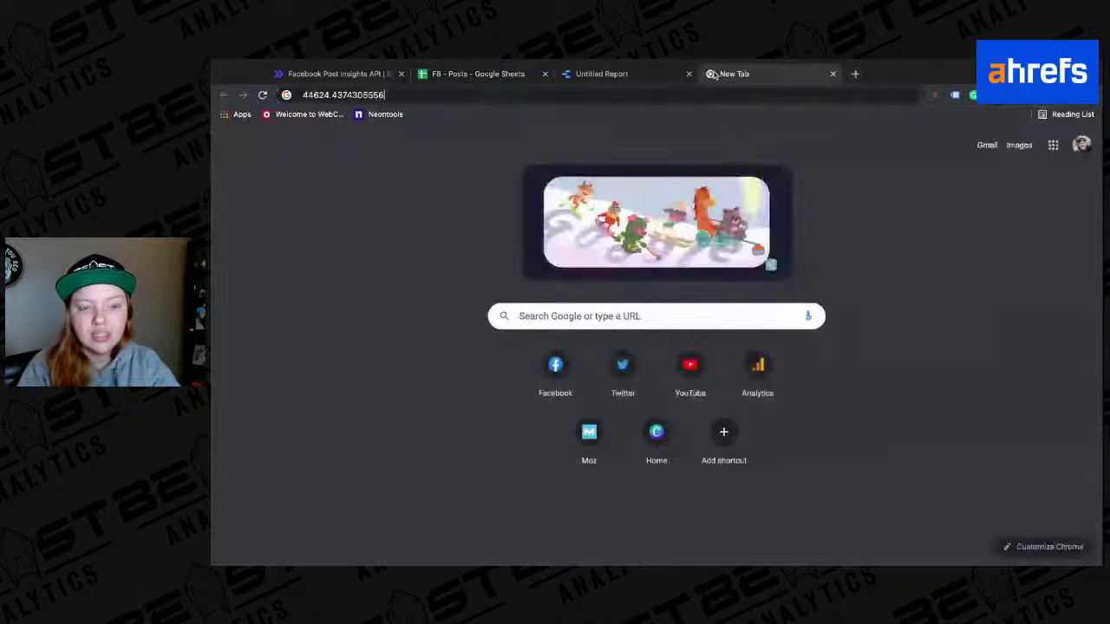
{"action": "key", "text": "Return"}
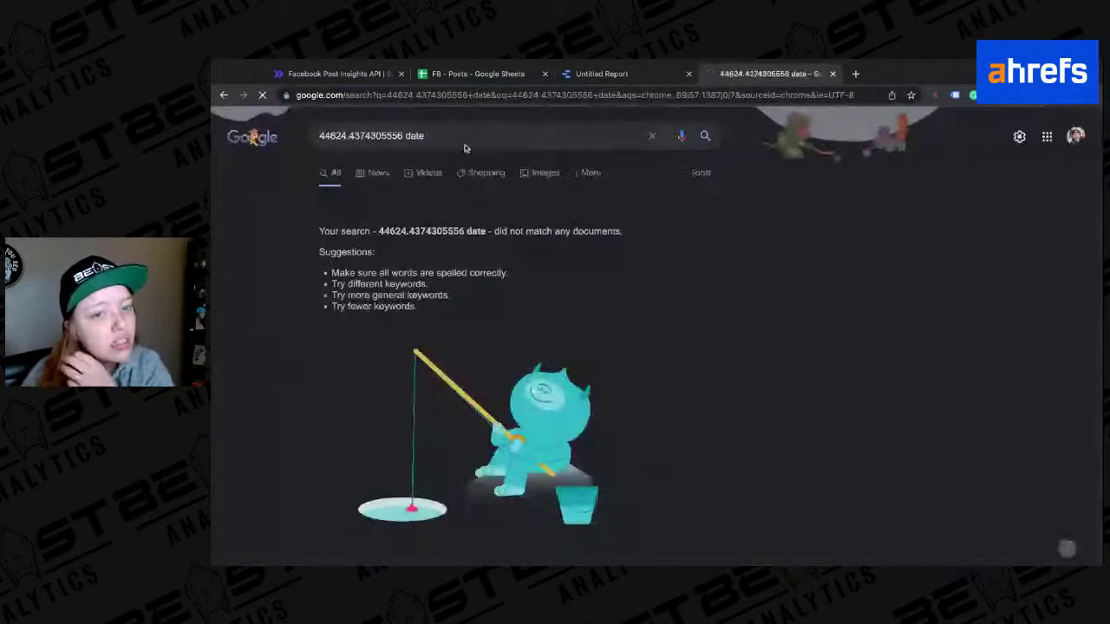
{"action": "type", "text": "and time"}
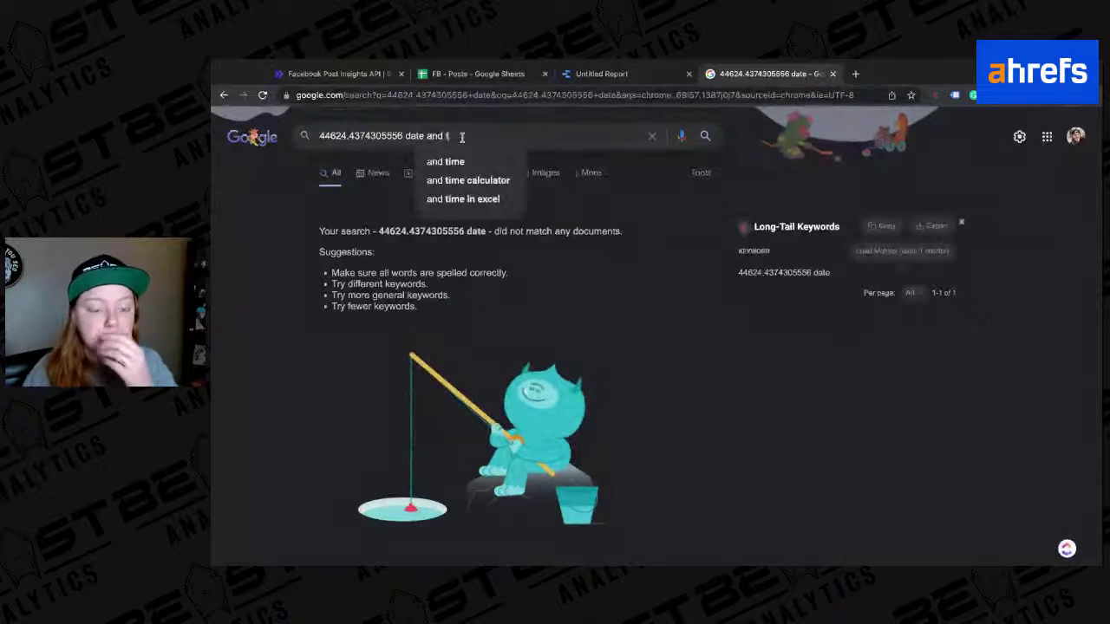
{"action": "key", "text": "Return"}
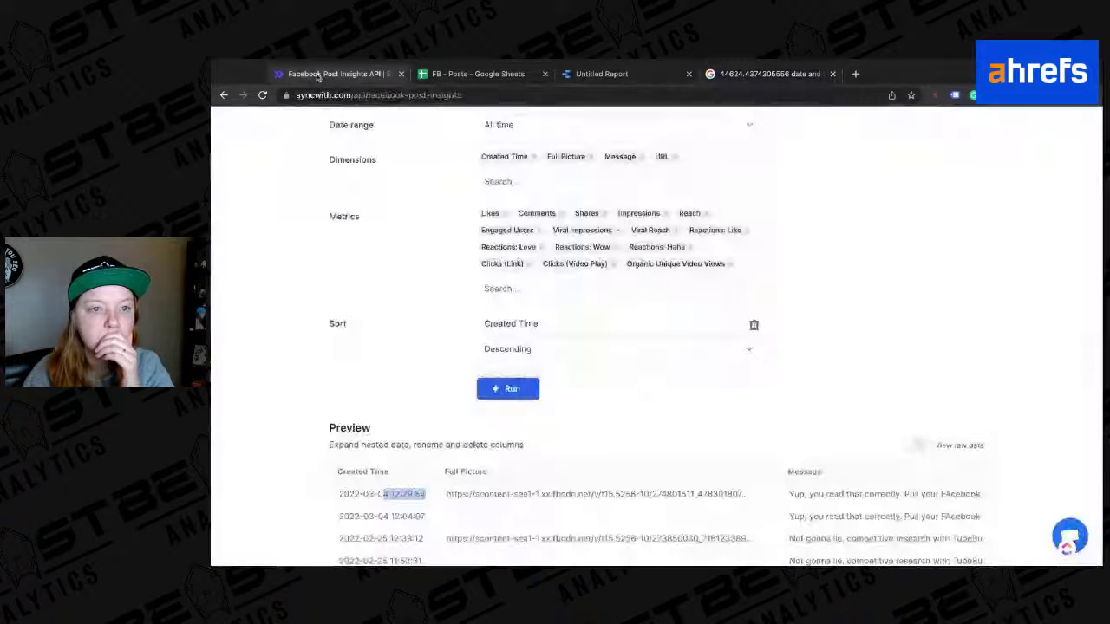
{"action": "left_click", "coordinate": [329, 73]}
{"action": "scroll", "coordinate": [523, 384], "scroll_direction": "down", "scroll_amount": 2}
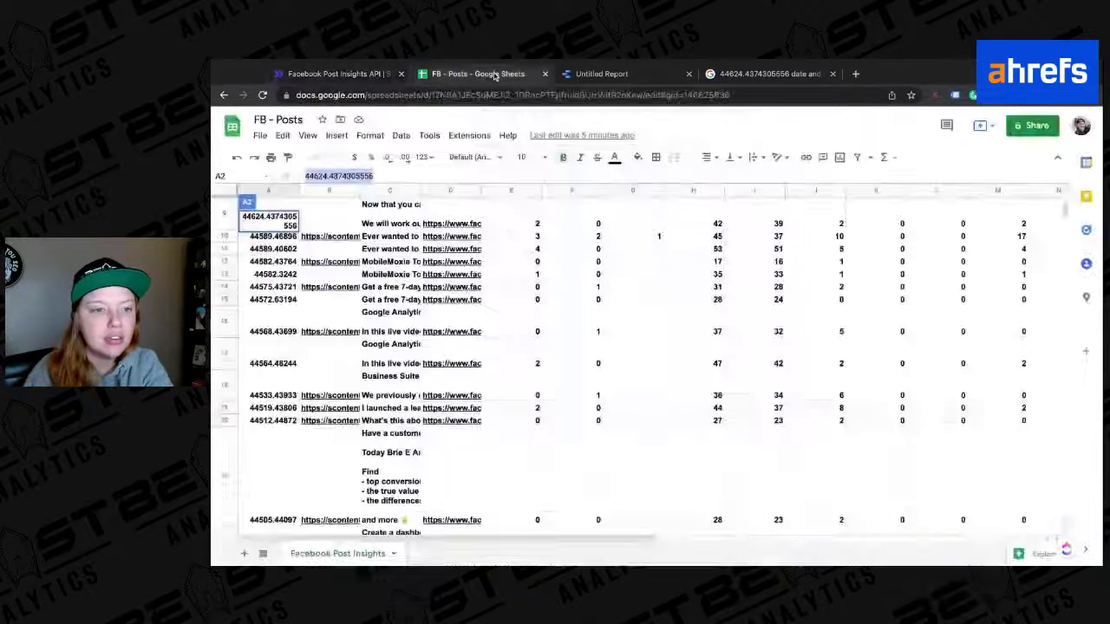
Step: Select cell A9 in FB - Posts to check another Created Time value
{"action": "left_click", "coordinate": [257, 220]}
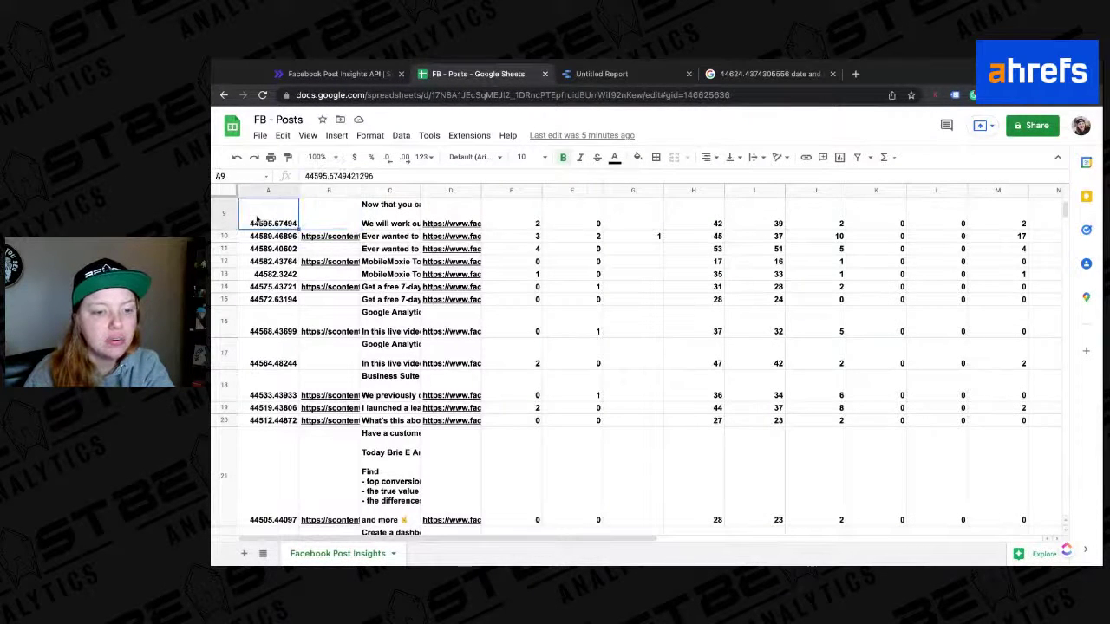
{"action": "scroll", "coordinate": [347, 391], "scroll_direction": "down", "scroll_amount": 10}
{"action": "scroll", "coordinate": [347, 390], "scroll_direction": "up", "scroll_amount": 20}
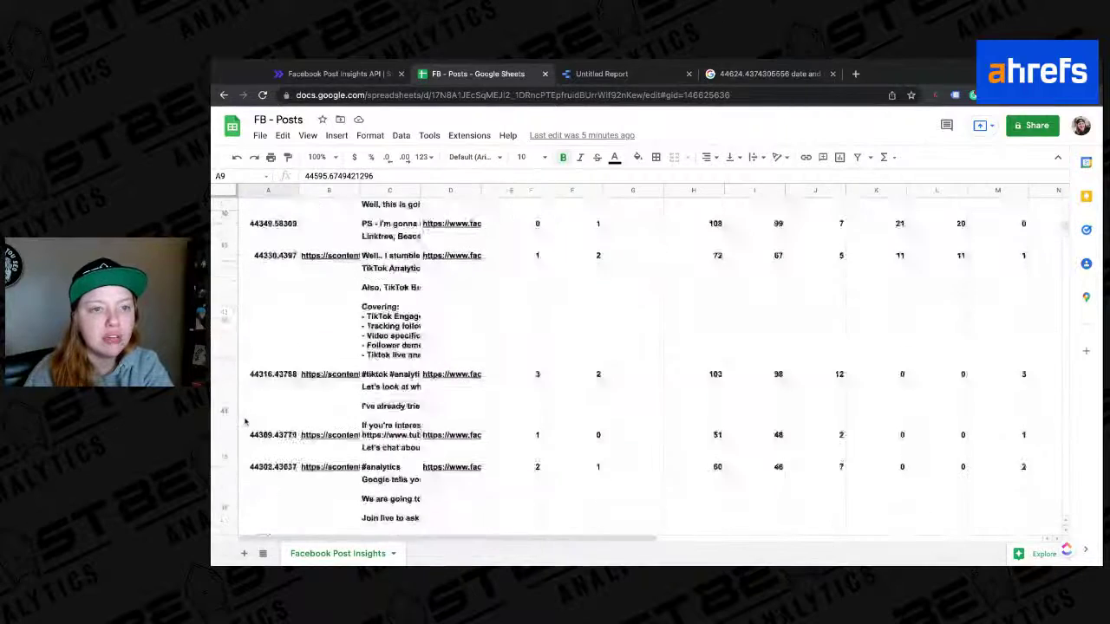
Step: Browse the SyncWith query's extra dimensions without adding any, then cycle back through the open tabs
{"action": "left_click", "coordinate": [322, 76]}
{"action": "scroll", "coordinate": [572, 242], "scroll_direction": "up", "scroll_amount": 3}
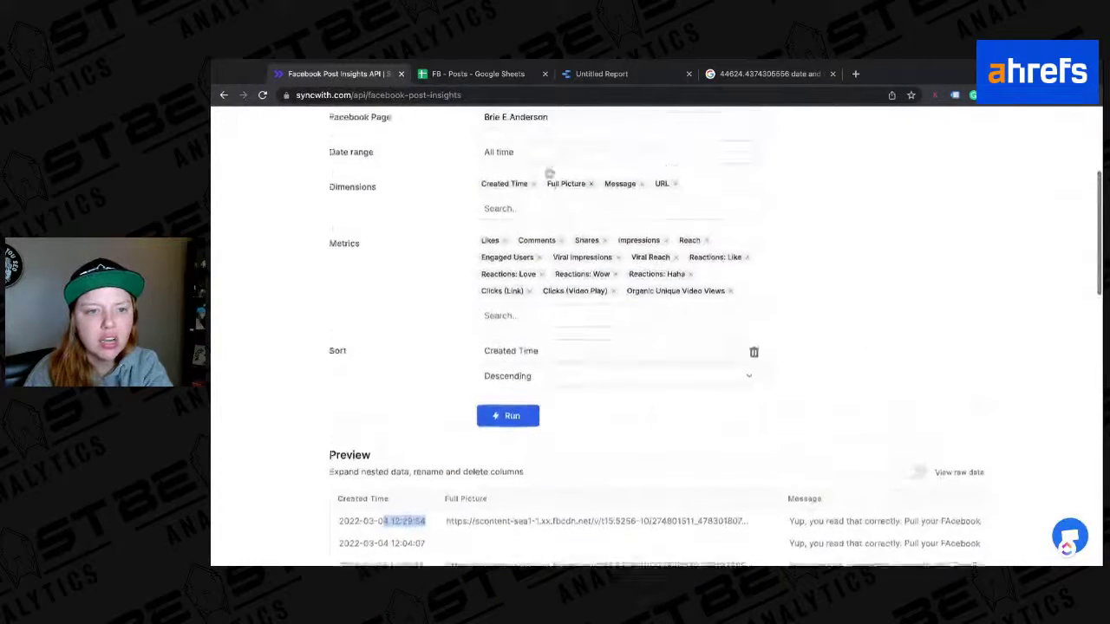
{"action": "left_click", "coordinate": [517, 310]}
{"action": "scroll", "coordinate": [775, 287], "scroll_direction": "down", "scroll_amount": 1}
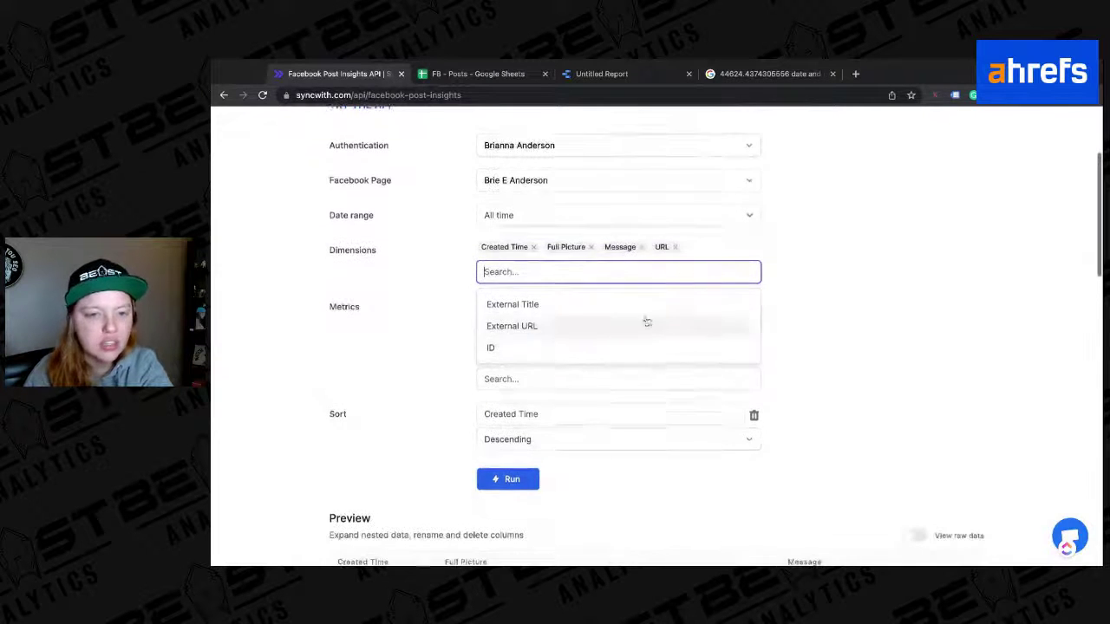
{"action": "left_click", "coordinate": [864, 279]}
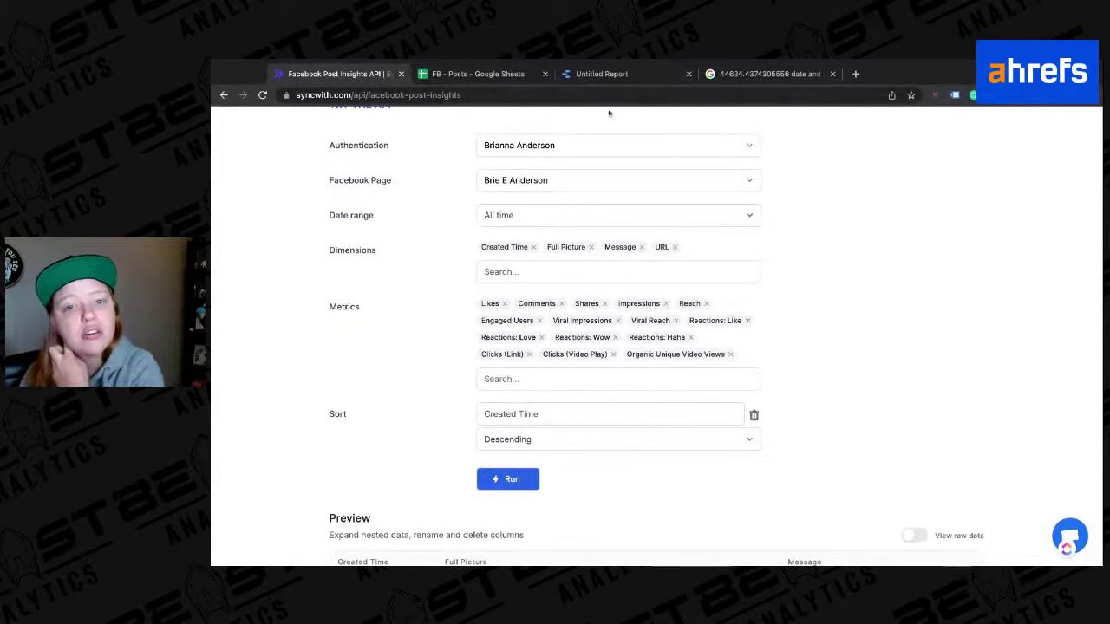
{"action": "left_click", "coordinate": [731, 77]}
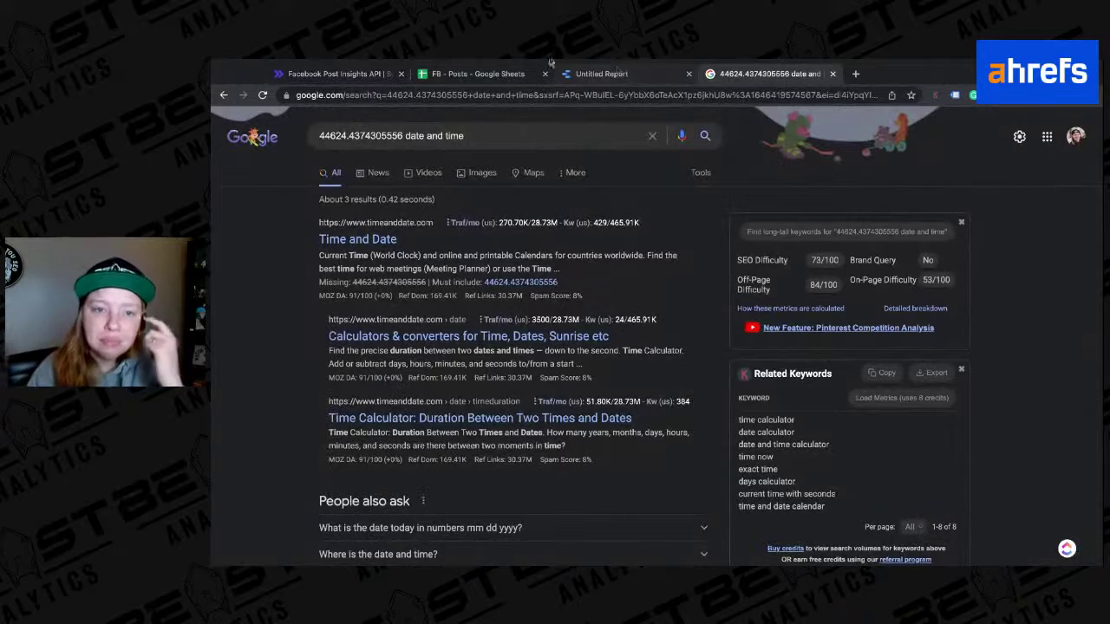
{"action": "left_click", "coordinate": [466, 74]}
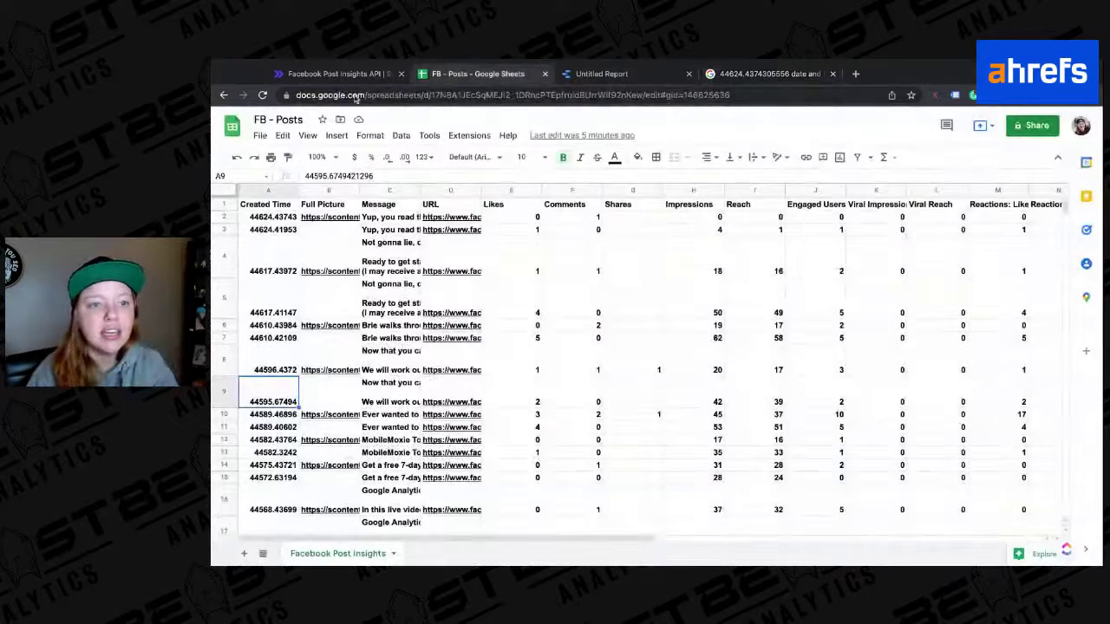
{"action": "left_click", "coordinate": [342, 74]}
{"action": "left_click", "coordinate": [471, 74]}
{"action": "left_click", "coordinate": [603, 74]}
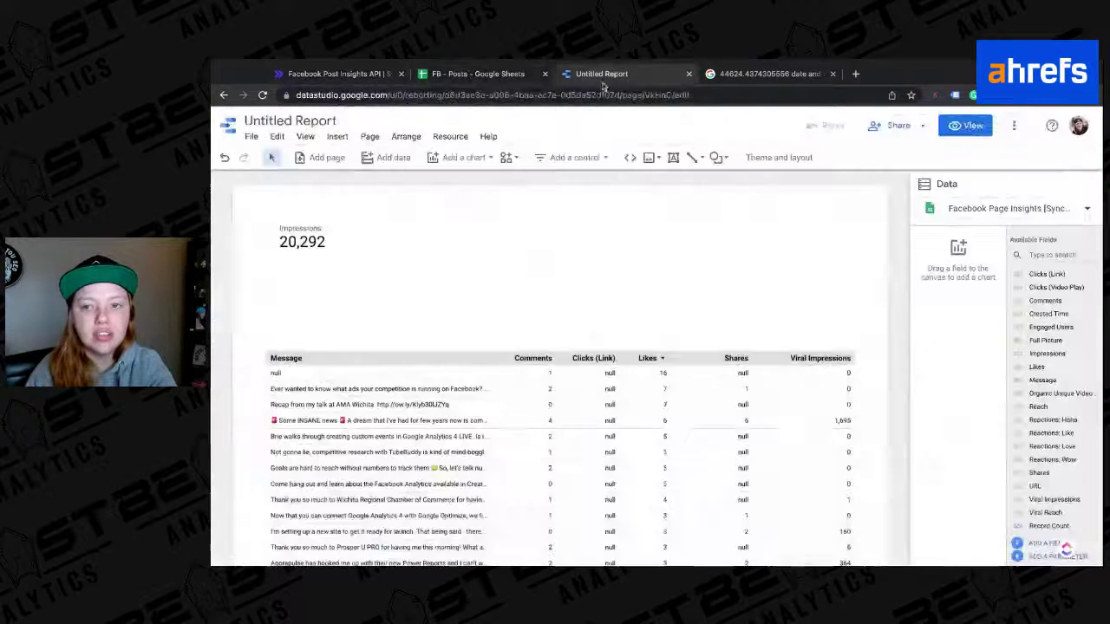
{"action": "left_click", "coordinate": [574, 157]}
{"action": "left_click", "coordinate": [595, 337]}
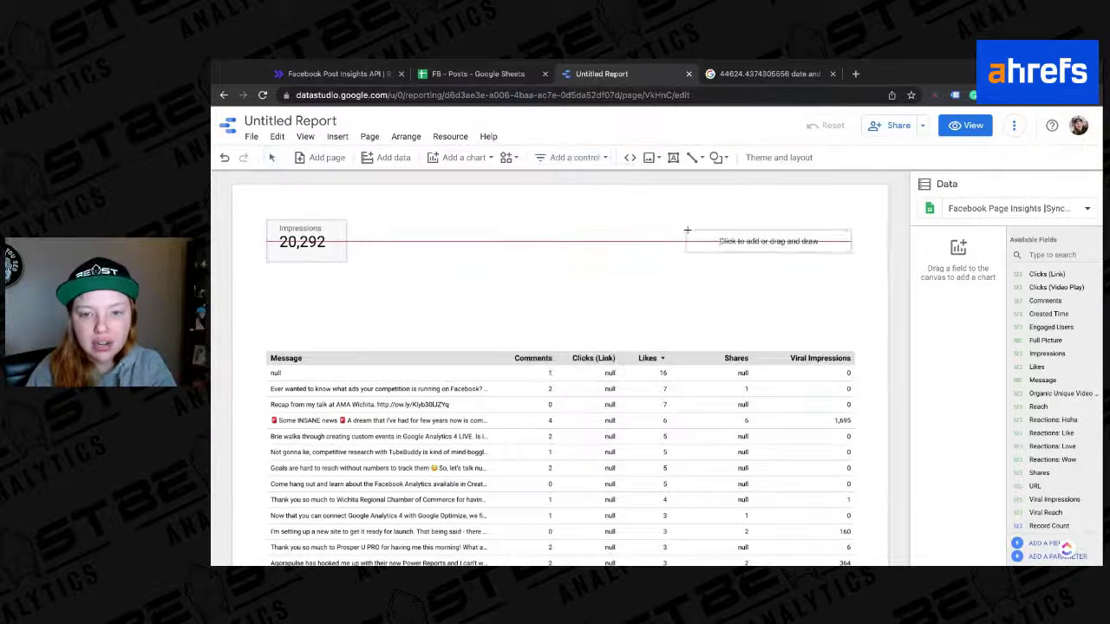
{"action": "left_click", "coordinate": [686, 231]}
{"action": "left_click", "coordinate": [755, 244]}
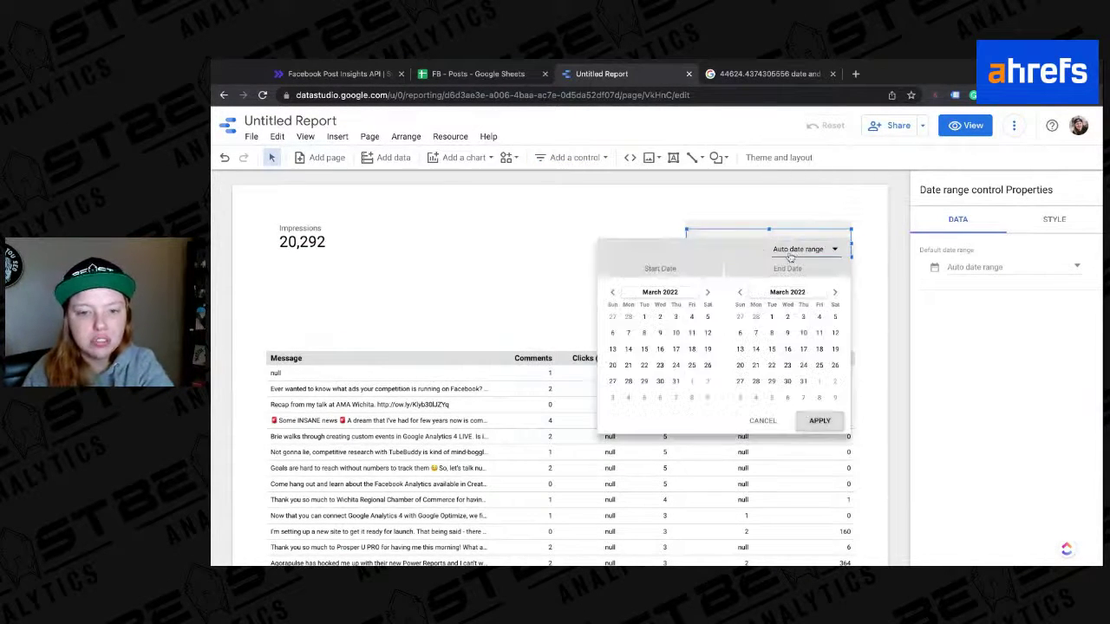
{"action": "left_click", "coordinate": [646, 317]}
{"action": "left_click", "coordinate": [691, 317]}
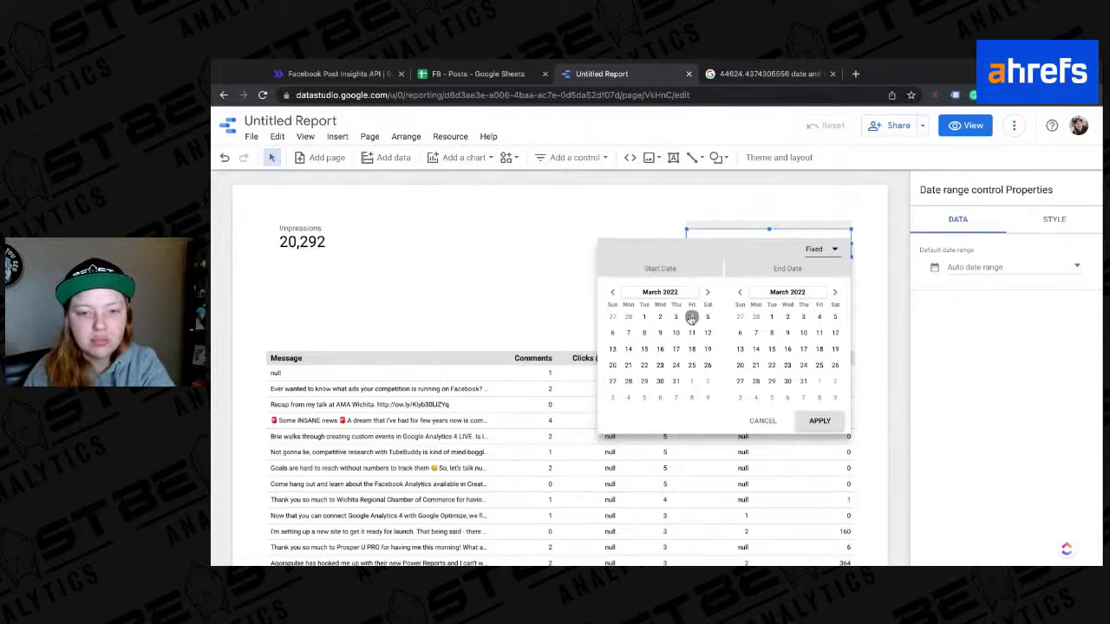
{"action": "left_click", "coordinate": [645, 316]}
{"action": "left_click", "coordinate": [818, 318]}
{"action": "left_click", "coordinate": [820, 422]}
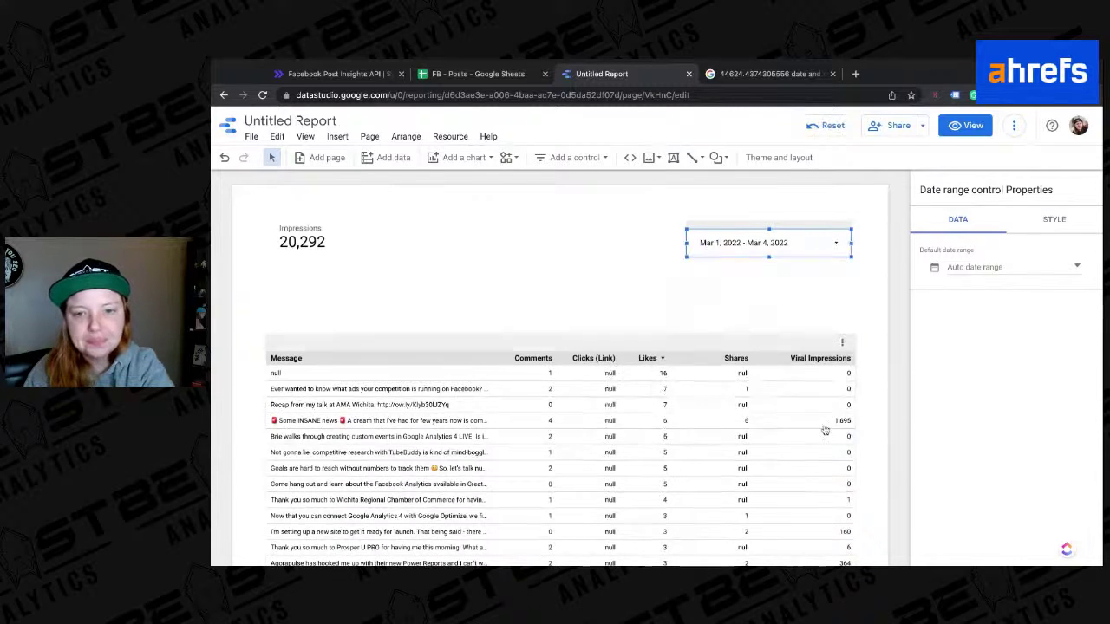
{"action": "left_click", "coordinate": [818, 243]}
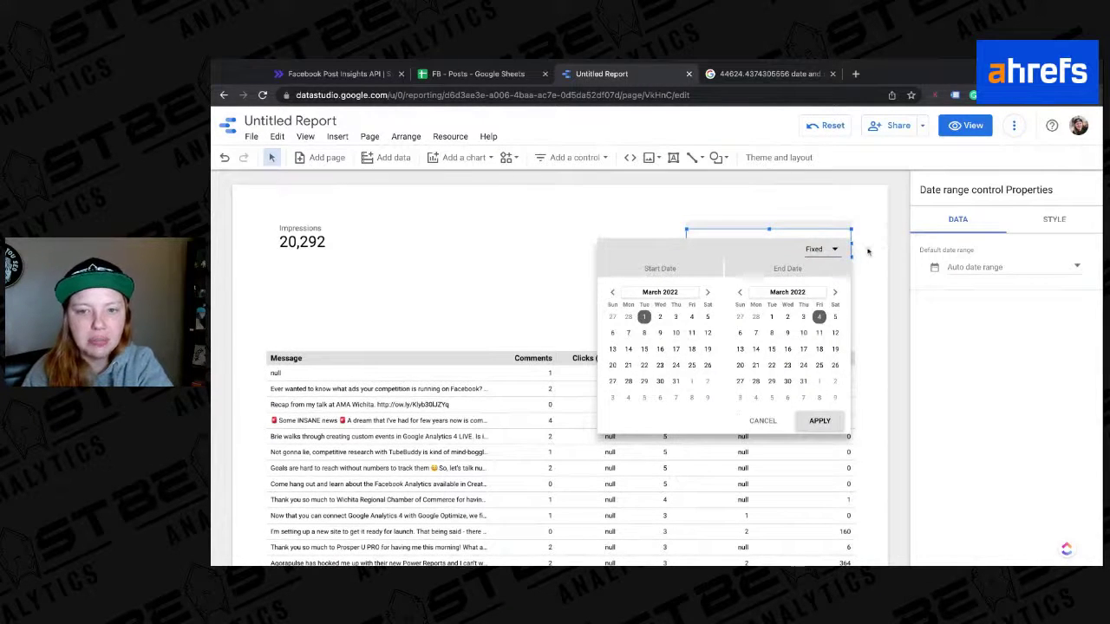
{"action": "left_click", "coordinate": [807, 234]}
{"action": "left_click", "coordinate": [807, 234]}
{"action": "left_click", "coordinate": [811, 211]}
{"action": "left_click", "coordinate": [794, 242]}
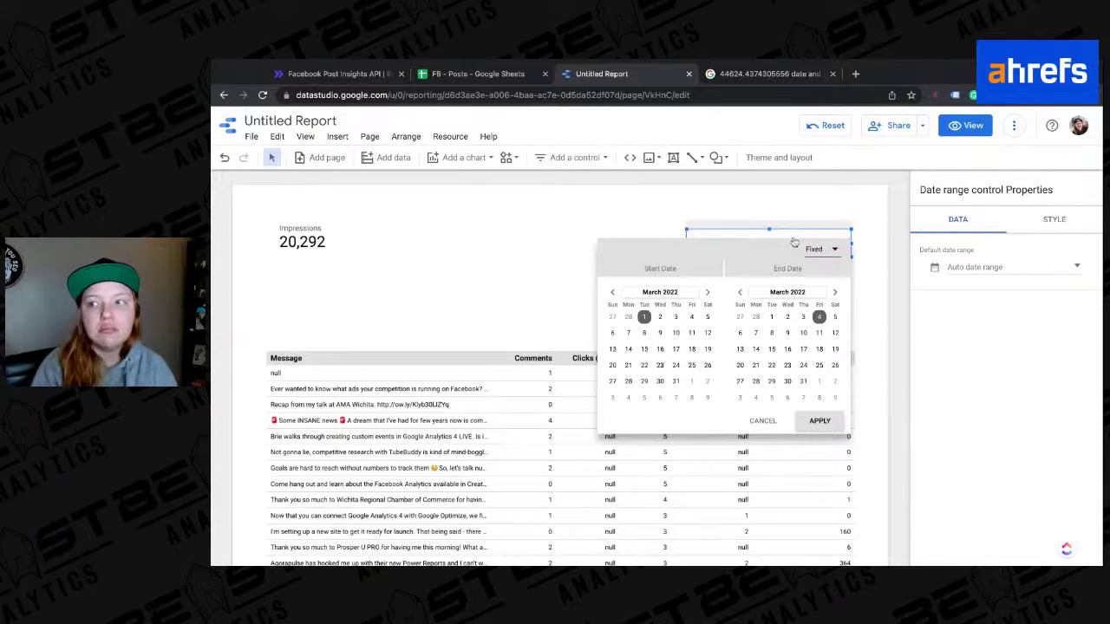
{"action": "key", "text": "Delete"}
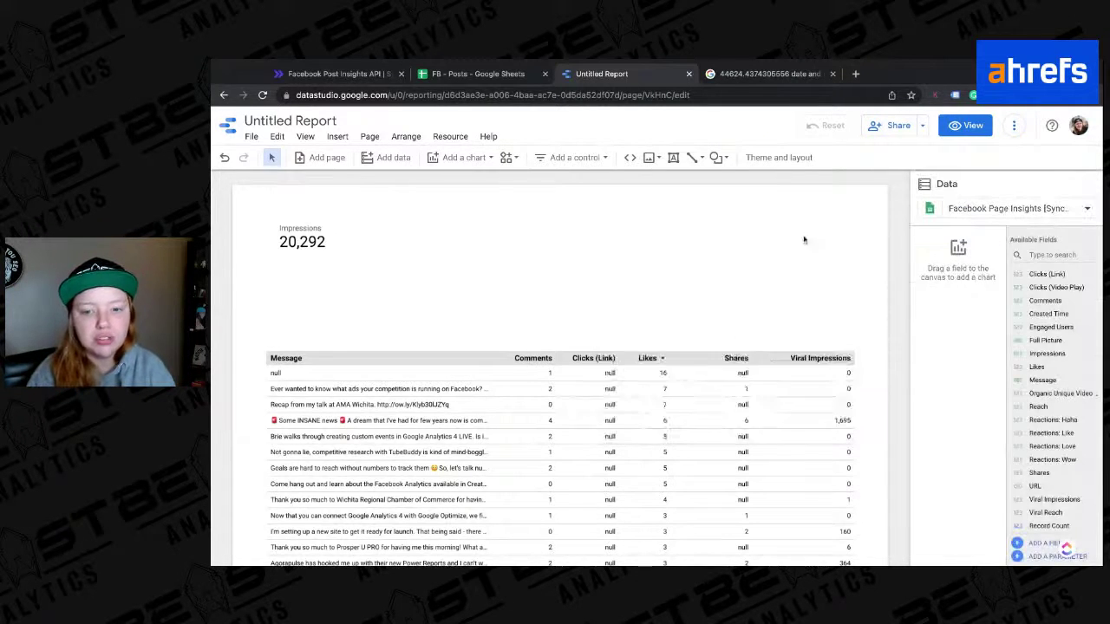
Step: Select the posts table and Impressions scorecard, then move to the SyncWith Facebook Post Insights page
{"action": "scroll", "coordinate": [791, 304], "scroll_direction": "down", "scroll_amount": 3}
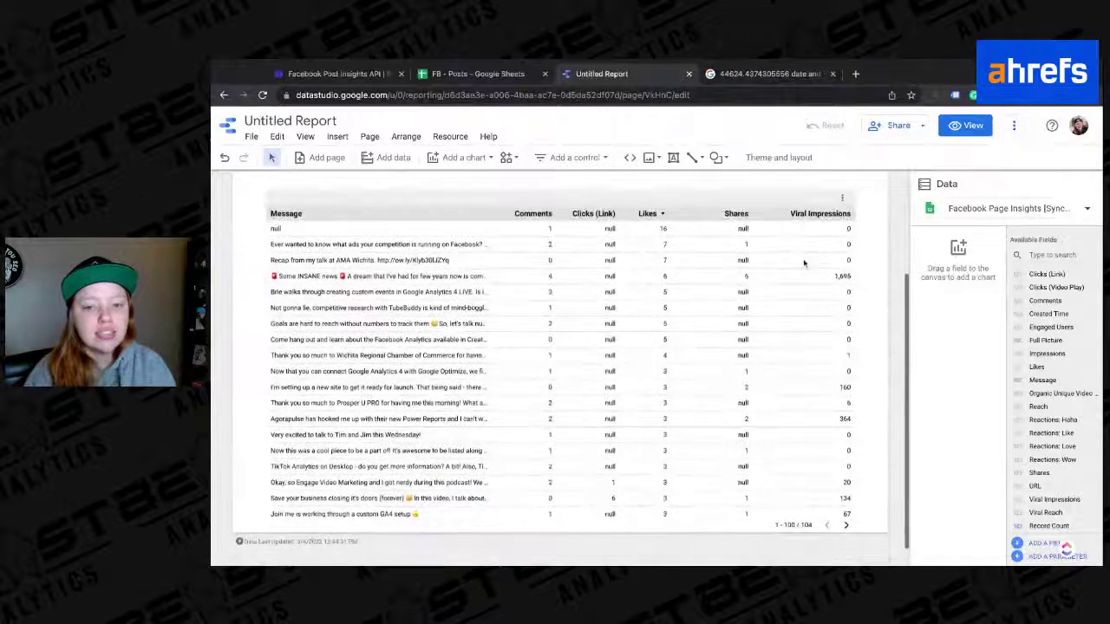
{"action": "left_click", "coordinate": [804, 263]}
{"action": "scroll", "coordinate": [758, 245], "scroll_direction": "up", "scroll_amount": 1}
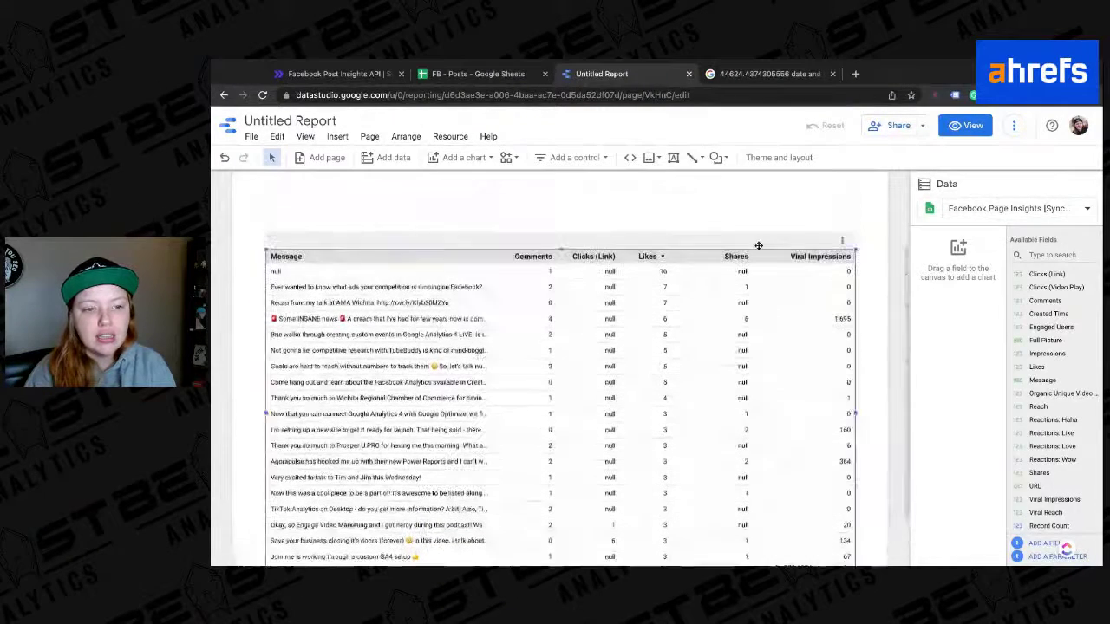
{"action": "scroll", "coordinate": [759, 245], "scroll_direction": "down", "scroll_amount": 2}
{"action": "scroll", "coordinate": [520, 260], "scroll_direction": "up", "scroll_amount": 4}
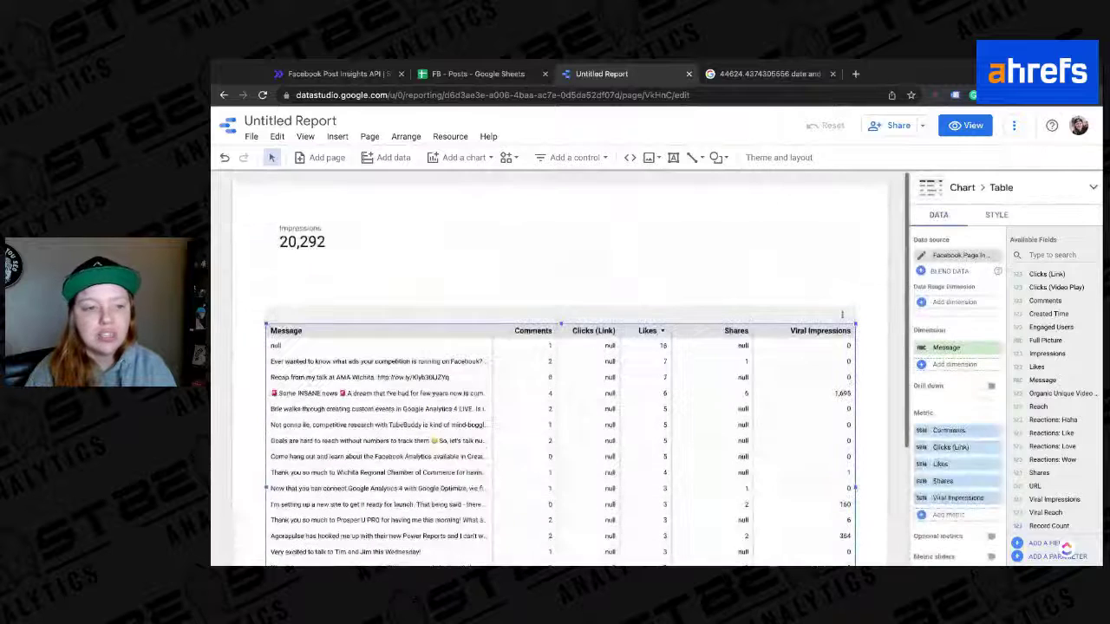
{"action": "left_click", "coordinate": [307, 232]}
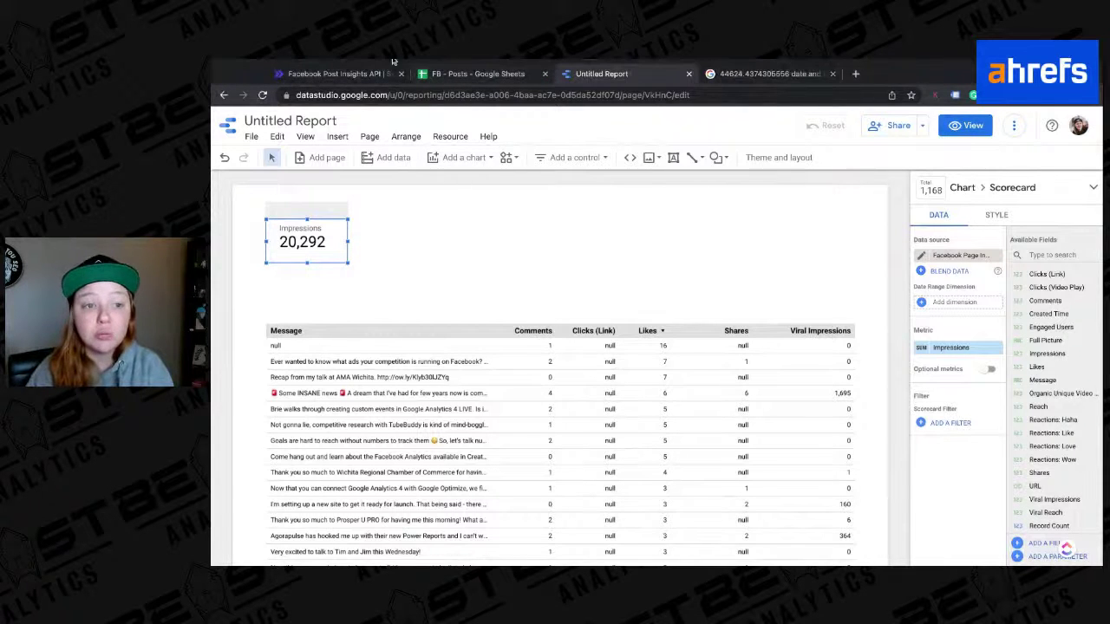
{"action": "left_click", "coordinate": [356, 76]}
{"action": "scroll", "coordinate": [302, 127], "scroll_direction": "up", "scroll_amount": 3}
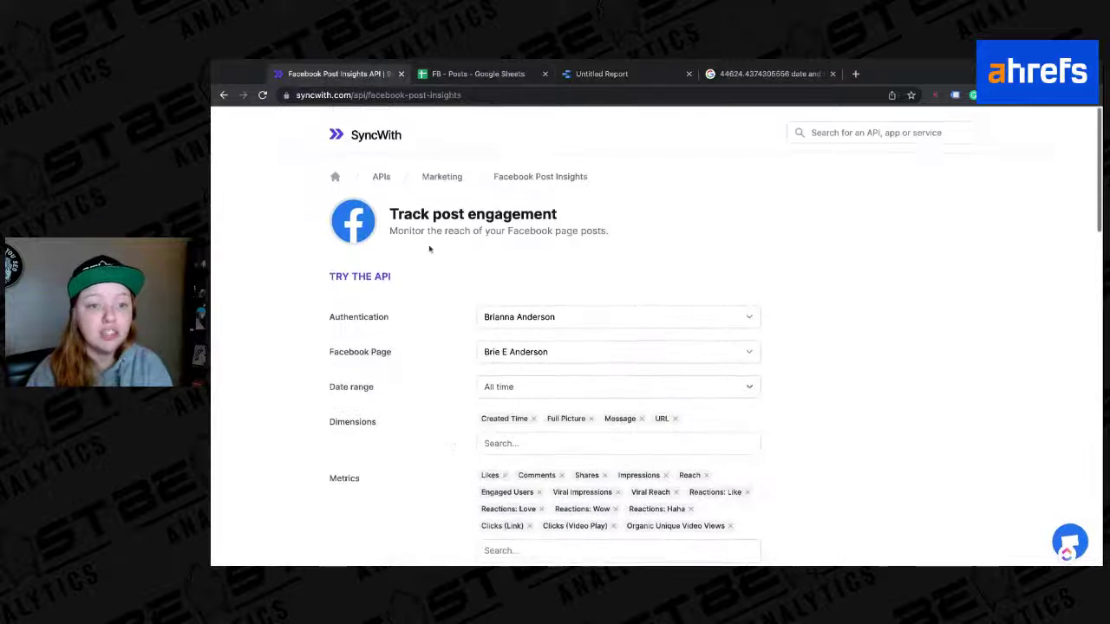
Step: In FB - Posts, open SyncWith's connection manager and edit the Facebook Post Insights connection
{"action": "left_click", "coordinate": [462, 75]}
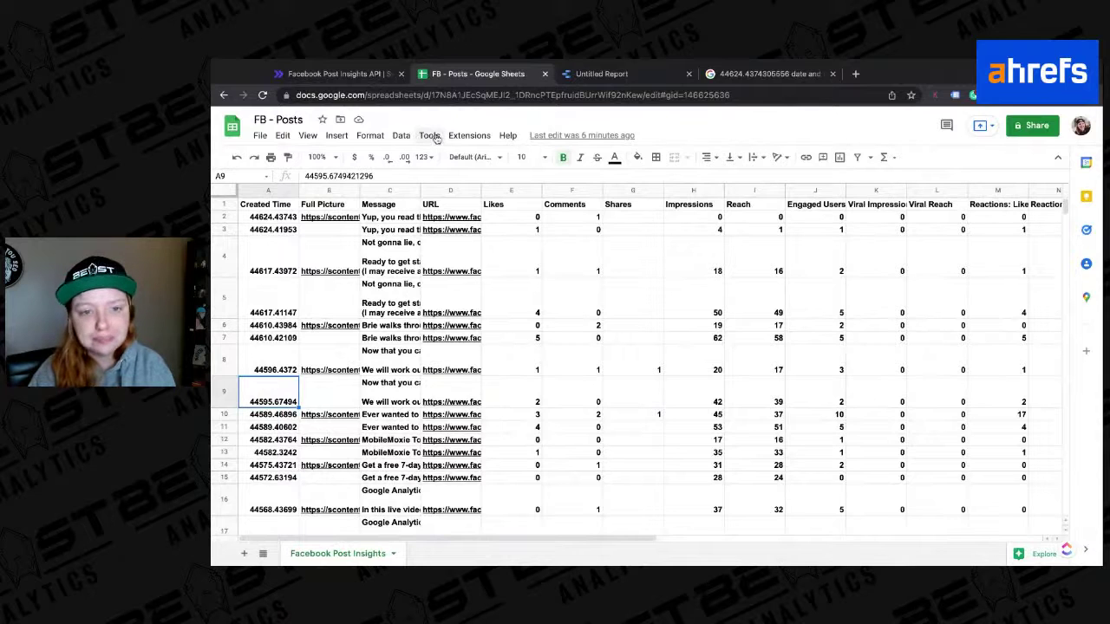
{"action": "left_click", "coordinate": [469, 136]}
{"action": "mouse_move", "coordinate": [491, 293]}
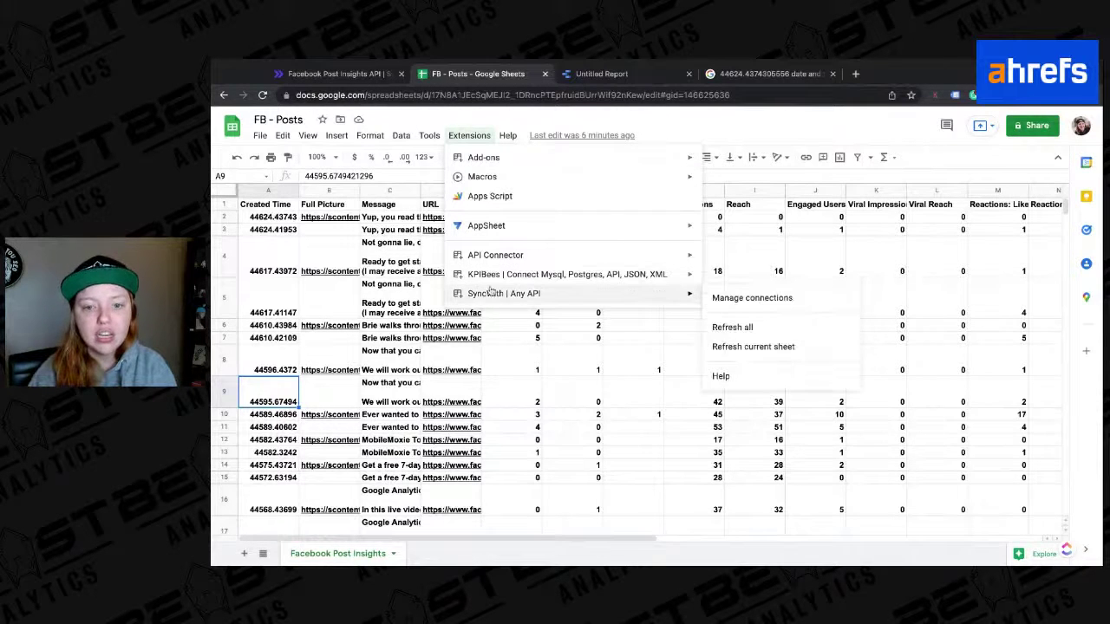
{"action": "left_click", "coordinate": [741, 298]}
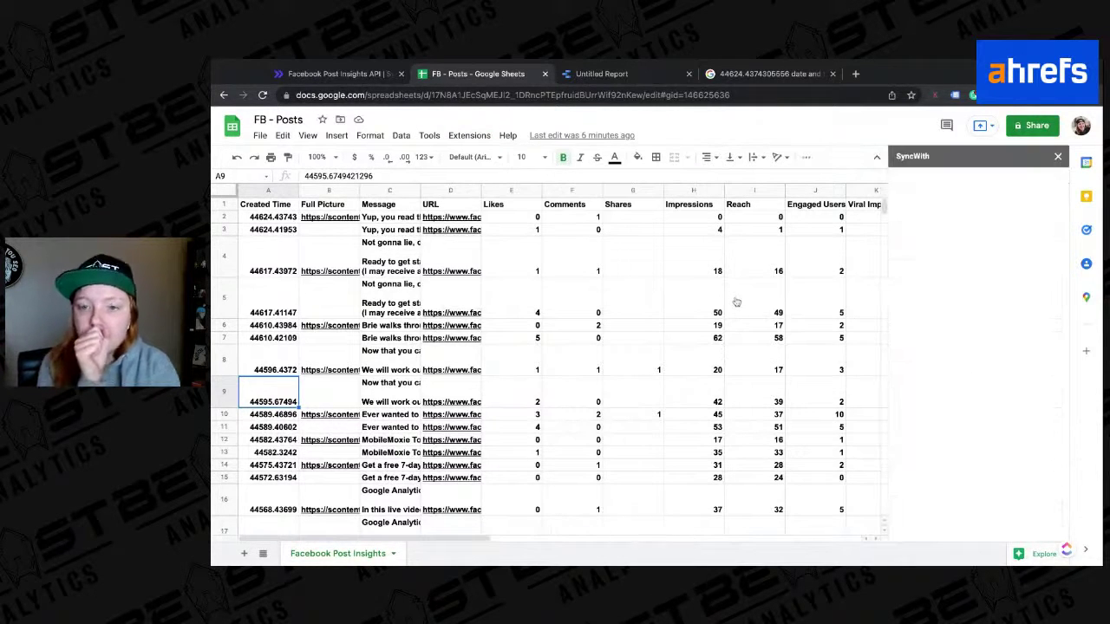
{"action": "scroll", "coordinate": [760, 289], "scroll_direction": "right", "scroll_amount": 10}
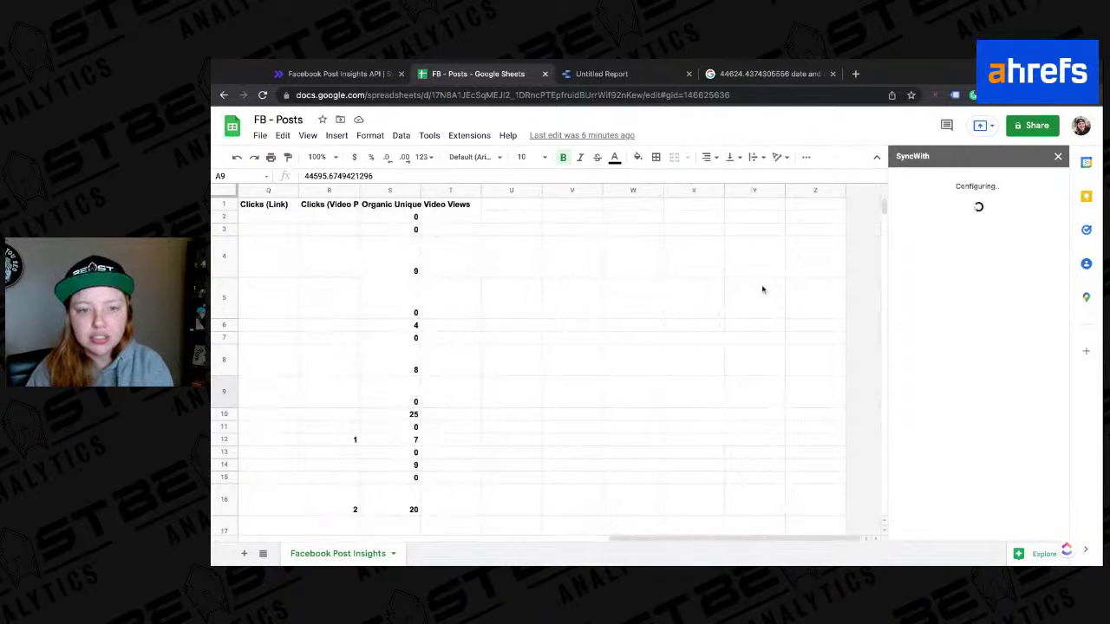
{"action": "left_click", "coordinate": [1053, 208]}
{"action": "left_click", "coordinate": [993, 230]}
Step: Set the connection's scheduling to Automatically refresh daily
{"action": "scroll", "coordinate": [984, 382], "scroll_direction": "down", "scroll_amount": 3}
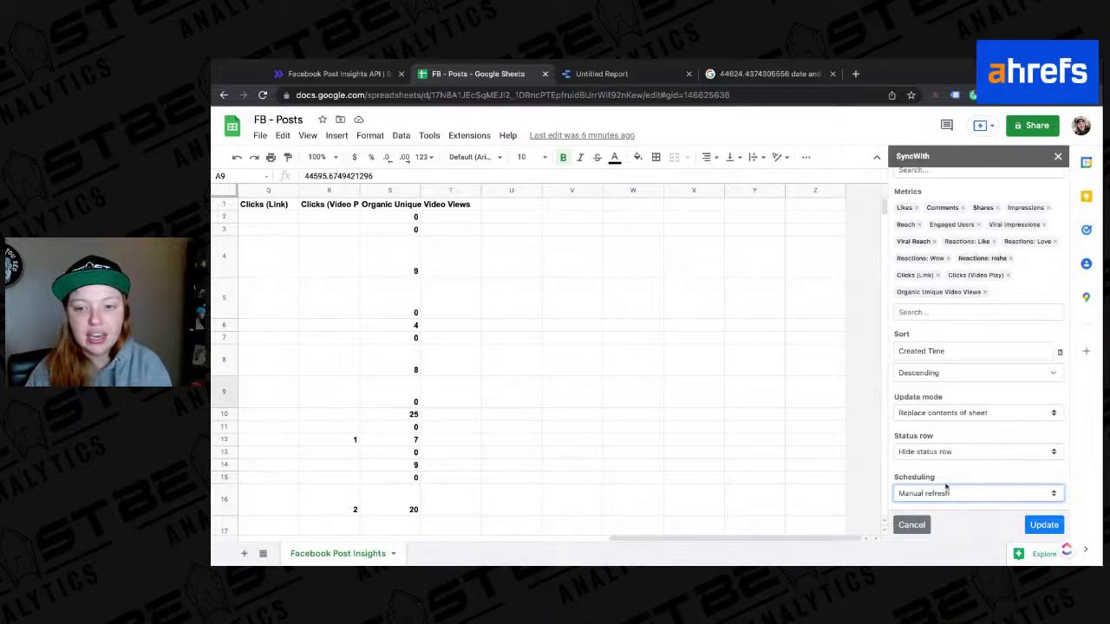
{"action": "scroll", "coordinate": [969, 326], "scroll_direction": "up", "scroll_amount": 3}
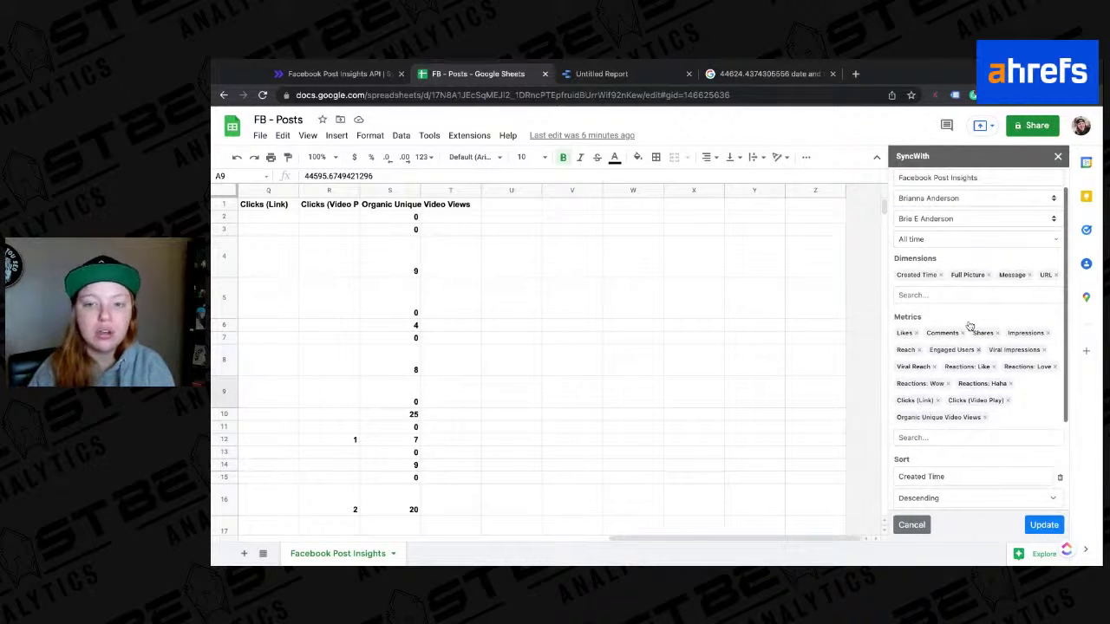
{"action": "scroll", "coordinate": [972, 276], "scroll_direction": "up", "scroll_amount": 1}
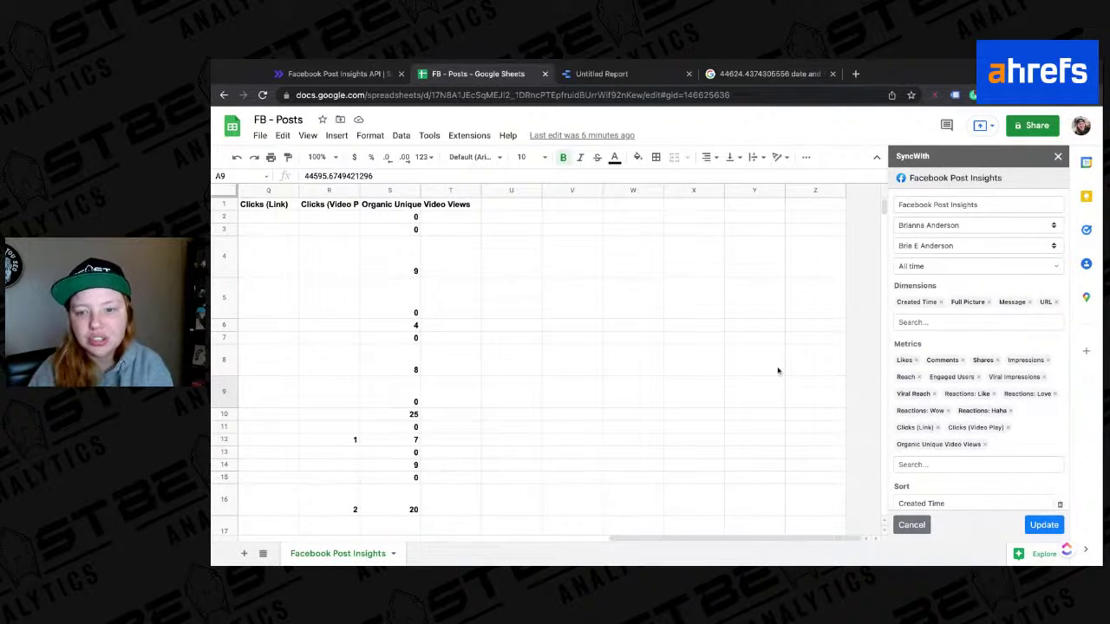
{"action": "scroll", "coordinate": [778, 370], "scroll_direction": "down", "scroll_amount": 10}
{"action": "scroll", "coordinate": [910, 434], "scroll_direction": "down", "scroll_amount": 5}
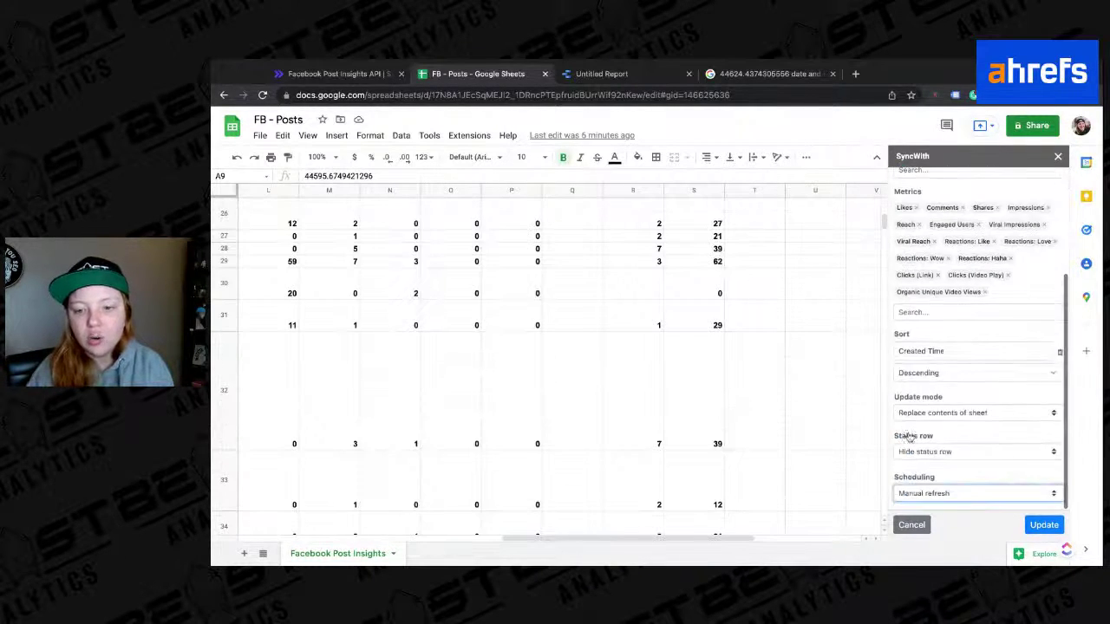
{"action": "left_click", "coordinate": [936, 505]}
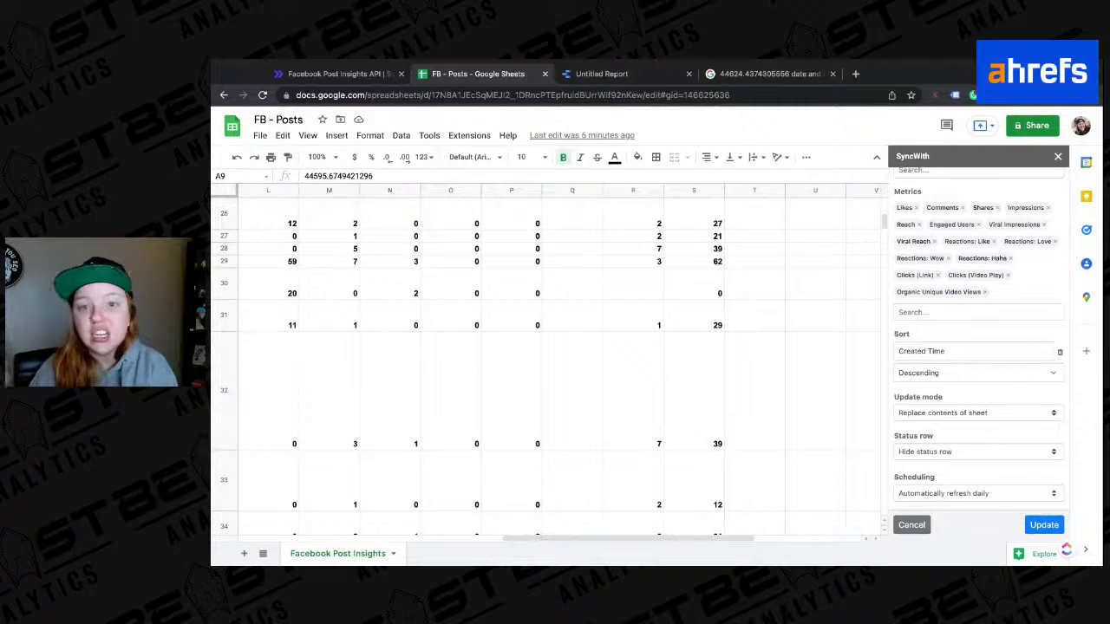
{"action": "scroll", "coordinate": [555, 334], "scroll_direction": "left", "scroll_amount": 5}
{"action": "scroll", "coordinate": [555, 334], "scroll_direction": "up", "scroll_amount": 10}
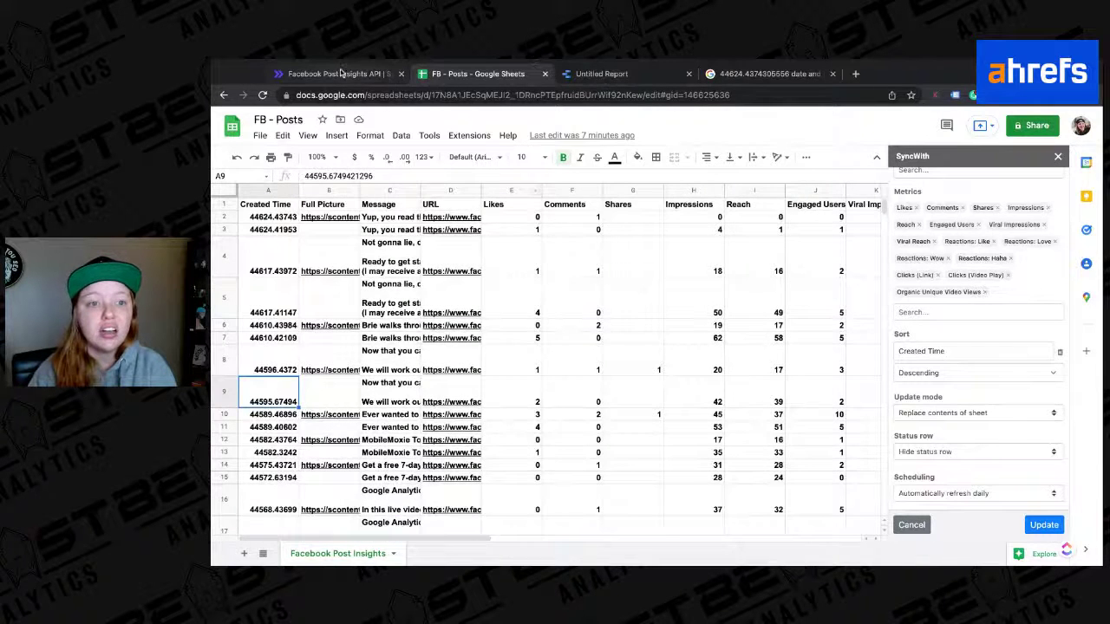
Step: Scroll SyncWith's All APIs catalog past accounting services to the Advertising section
{"action": "left_click", "coordinate": [386, 76]}
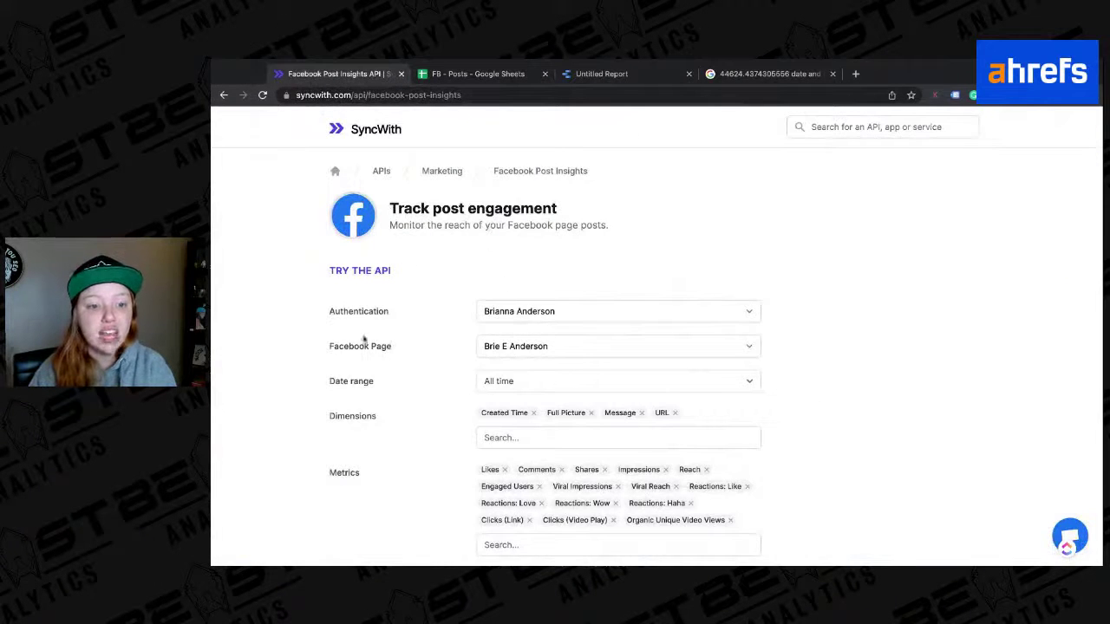
{"action": "scroll", "coordinate": [354, 432], "scroll_direction": "down", "scroll_amount": 3}
{"action": "scroll", "coordinate": [353, 432], "scroll_direction": "down", "scroll_amount": 2}
{"action": "scroll", "coordinate": [364, 304], "scroll_direction": "up", "scroll_amount": 8}
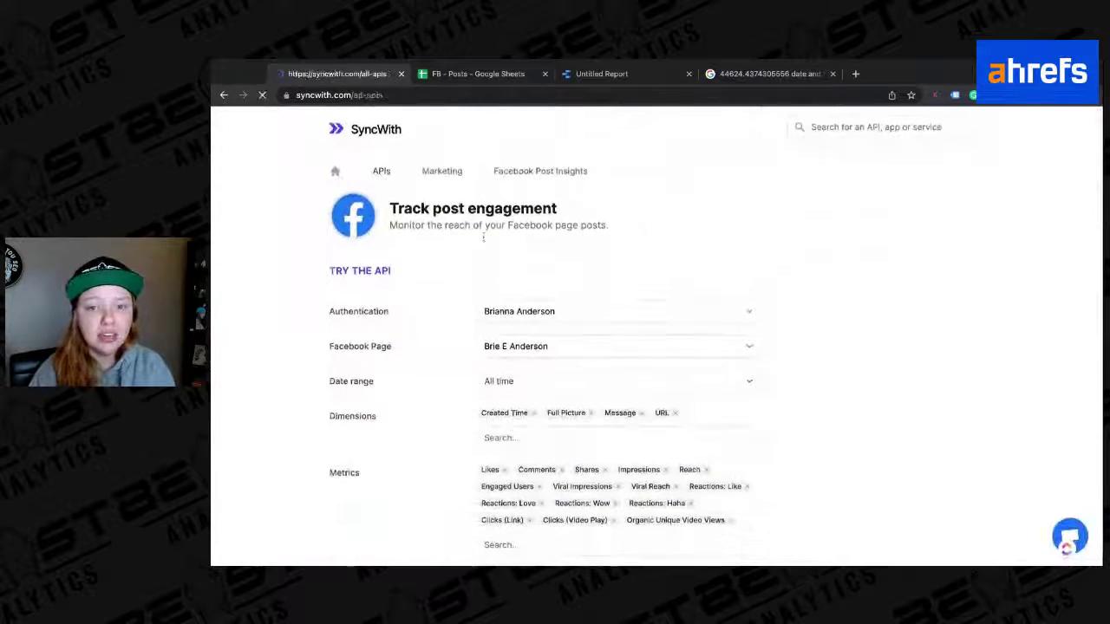
{"action": "scroll", "coordinate": [607, 217], "scroll_direction": "down", "scroll_amount": 6}
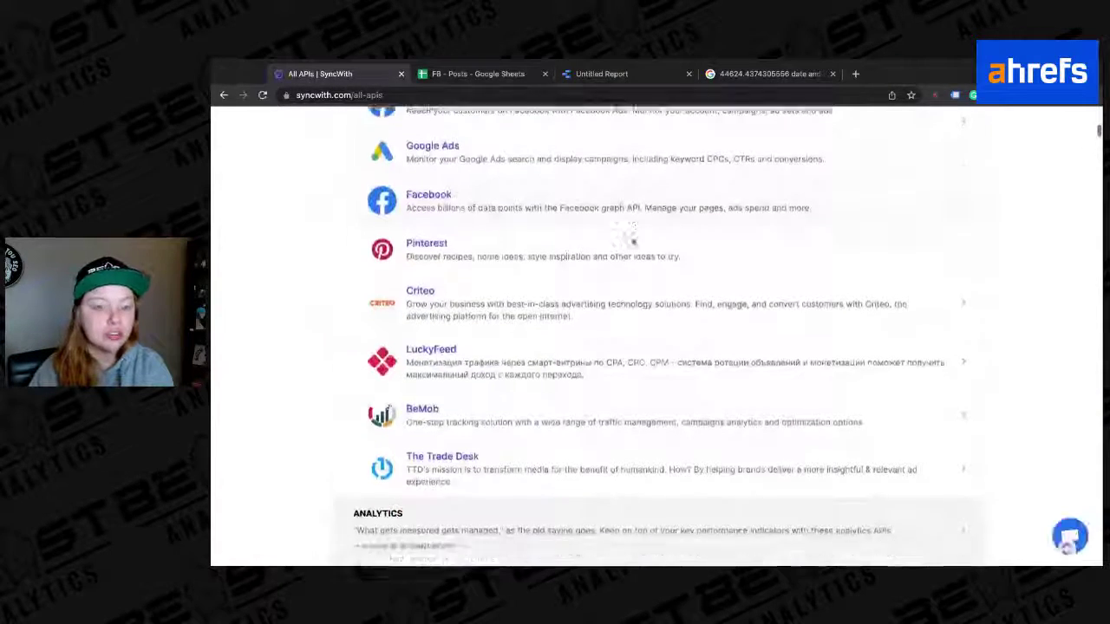
{"action": "scroll", "coordinate": [633, 243], "scroll_direction": "up", "scroll_amount": 4}
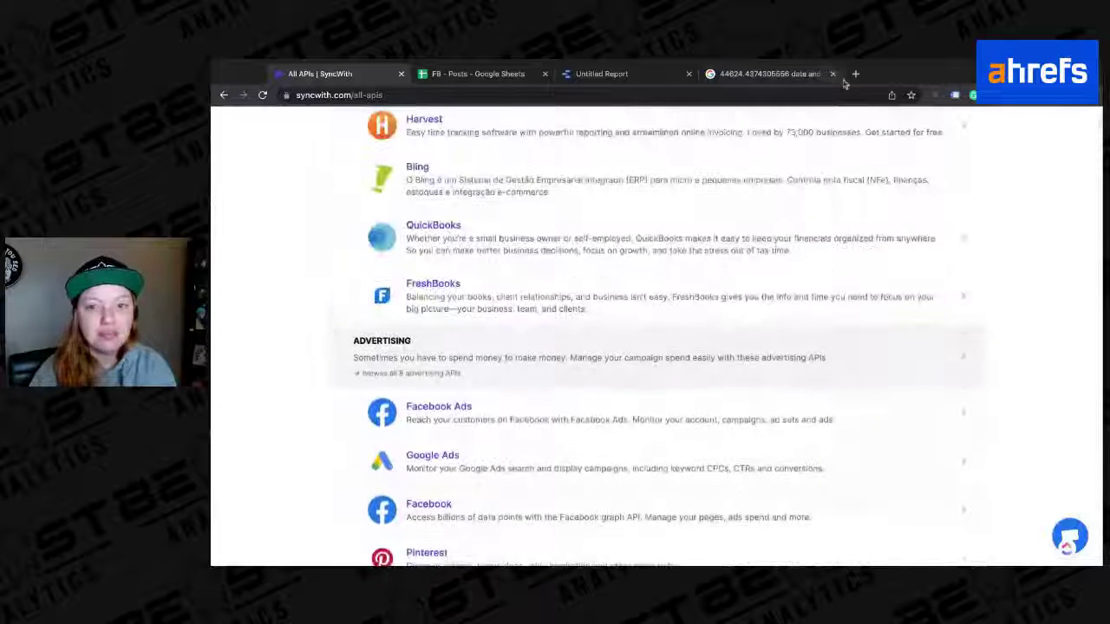